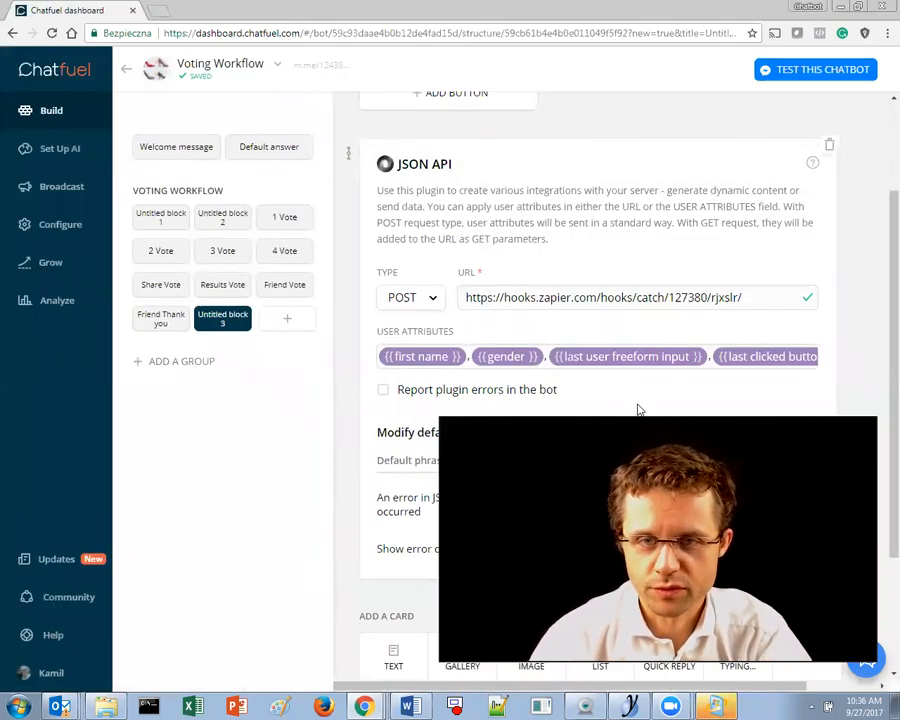
- Delete the first name and gender chips from Untitled block 3's JSON API user attributes
left_click(462, 356)
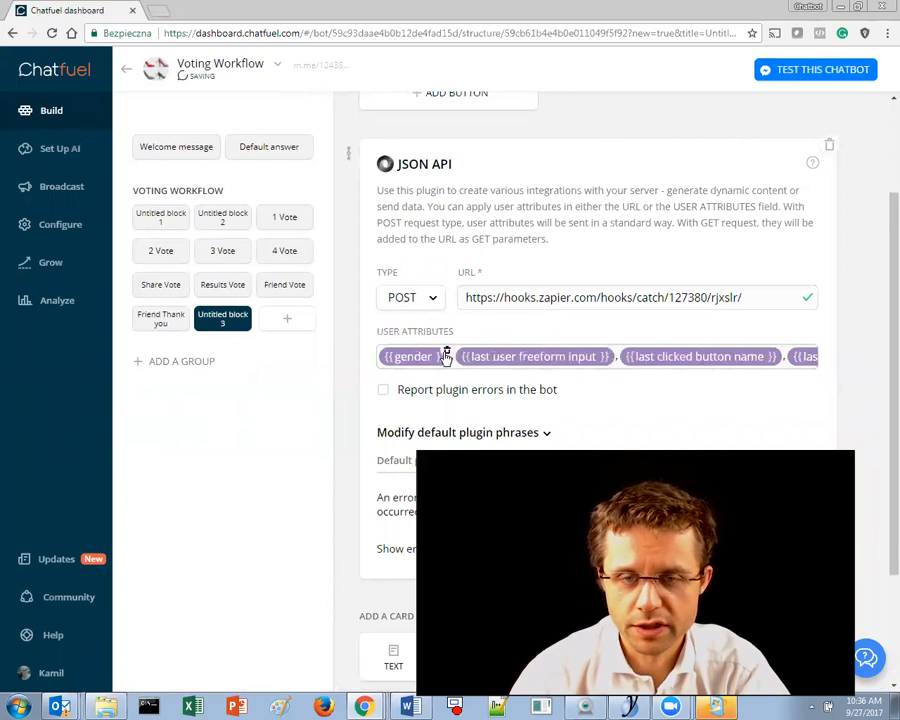
left_click(445, 352)
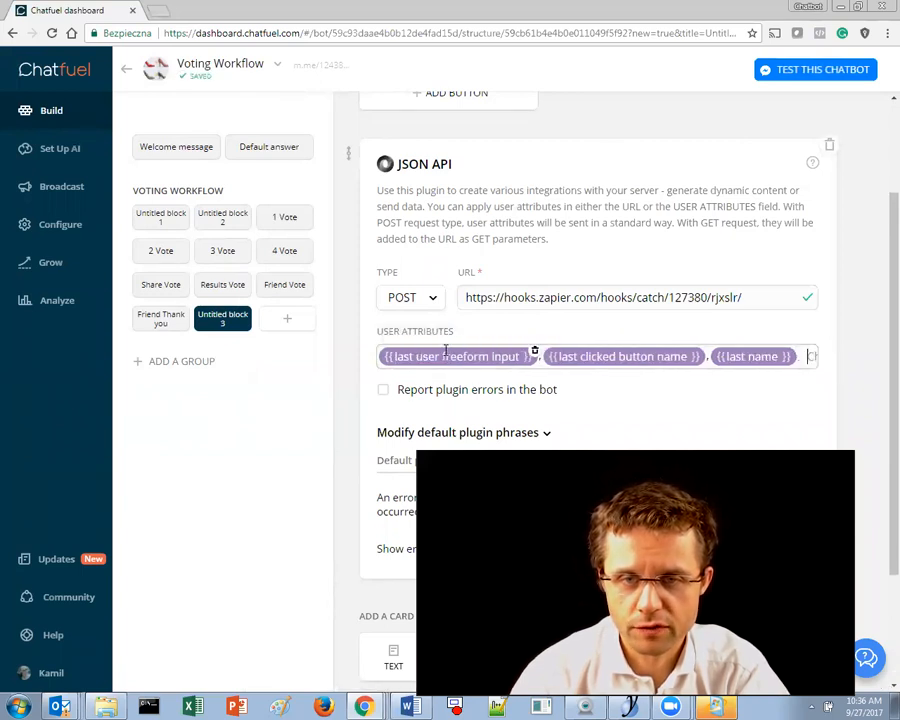
left_click(452, 356)
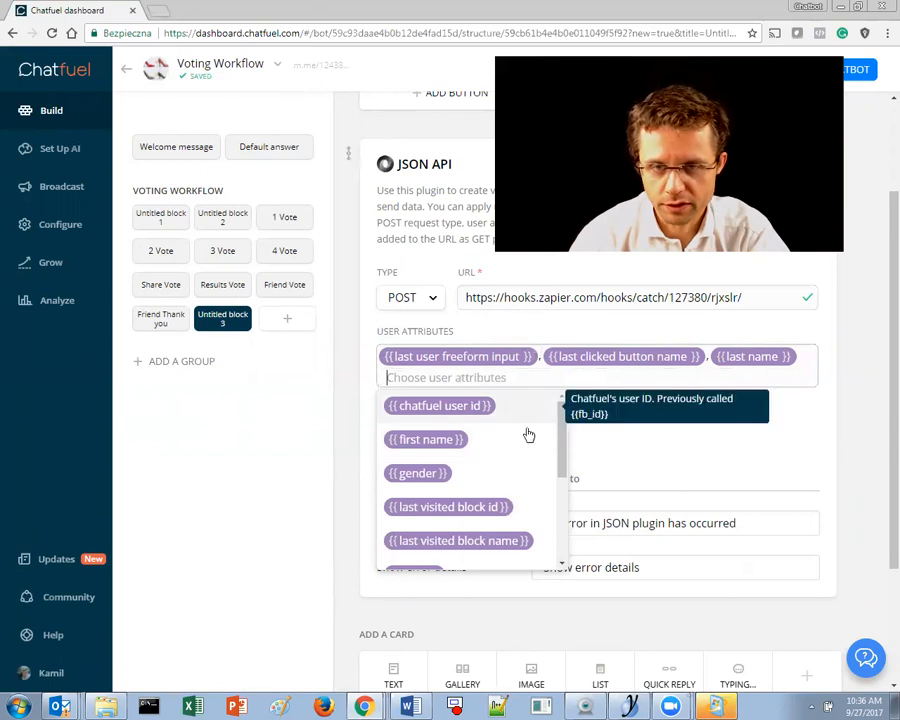
left_click_drag(571, 427, 590, 420)
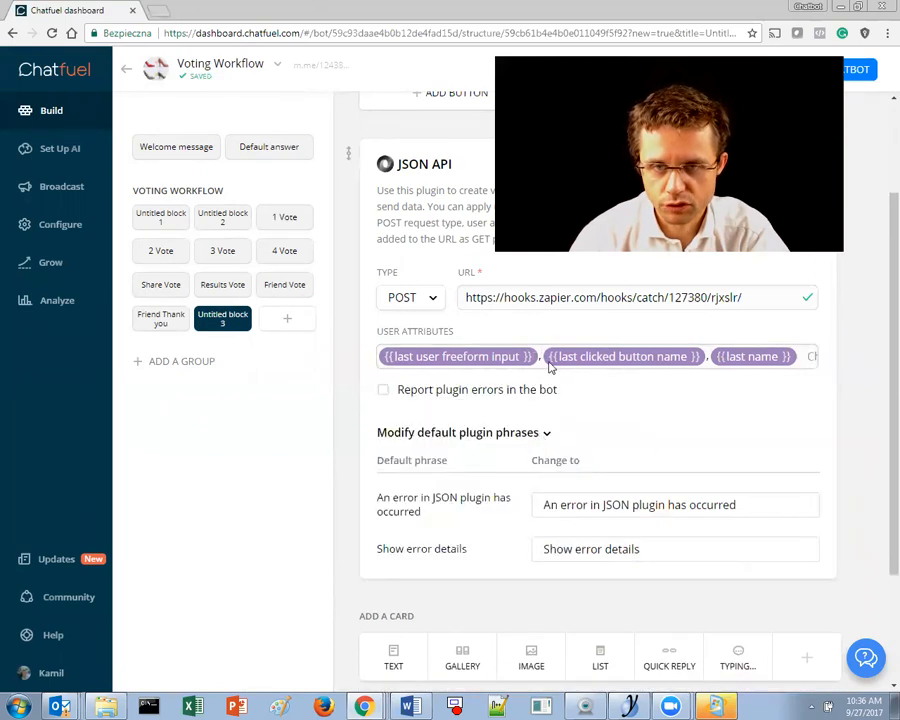
left_click(551, 367)
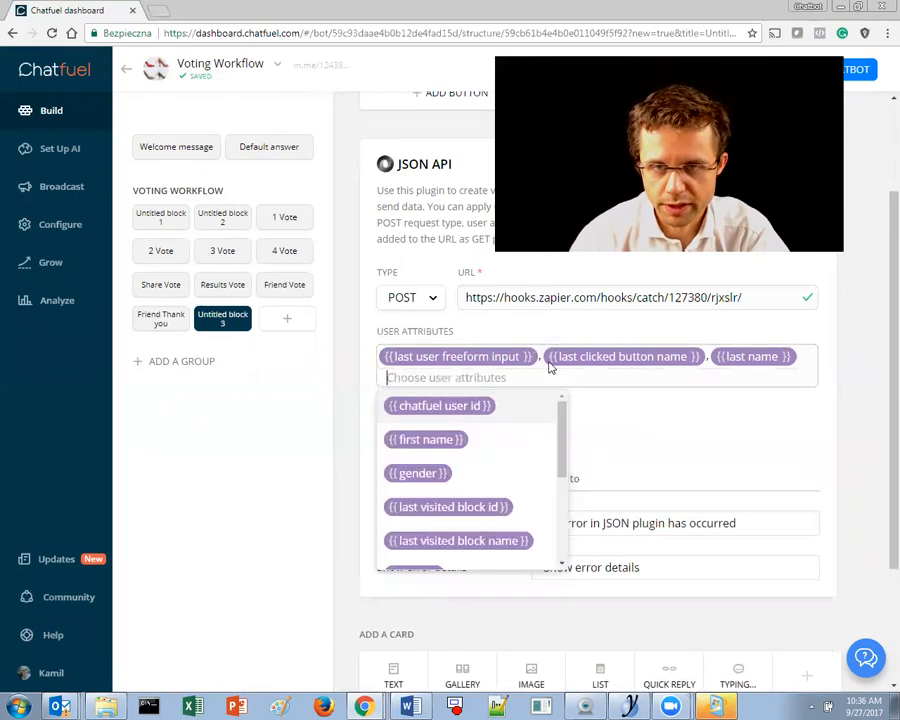
left_click(441, 441)
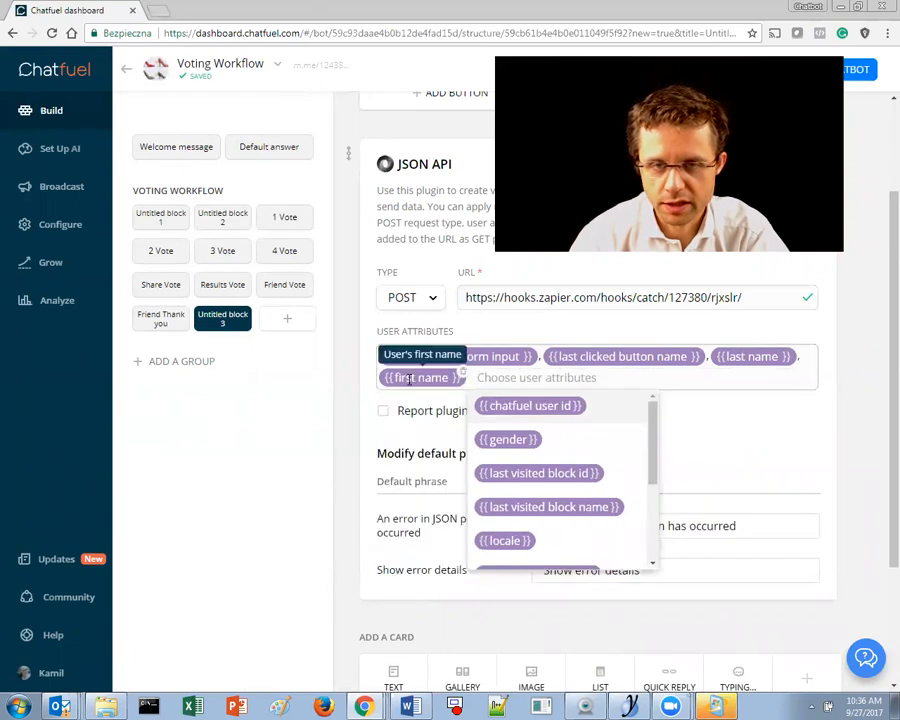
scroll(530, 444, "down", 3)
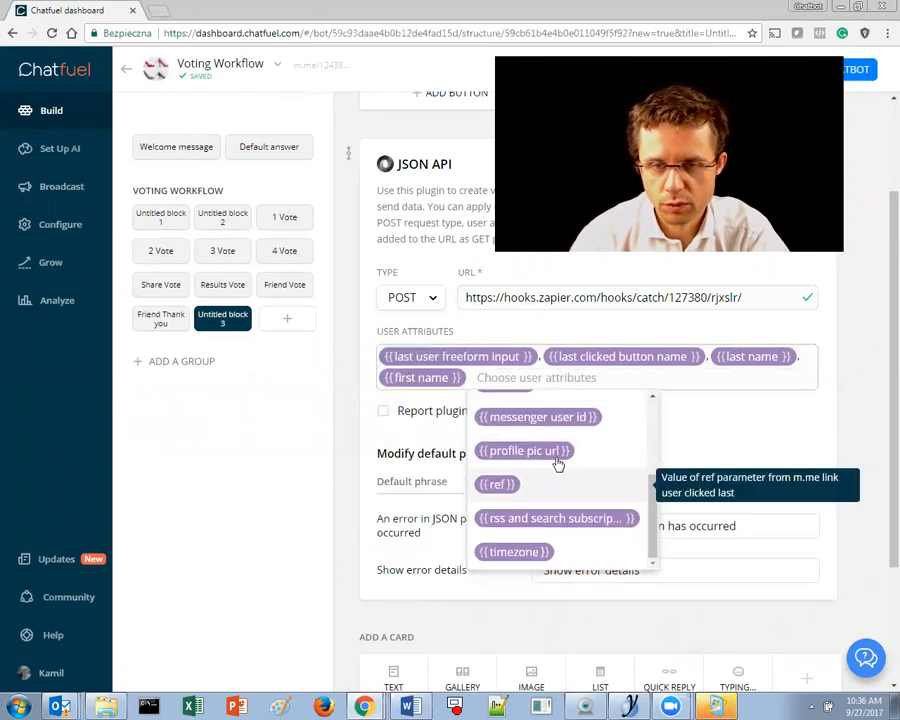
type("la")
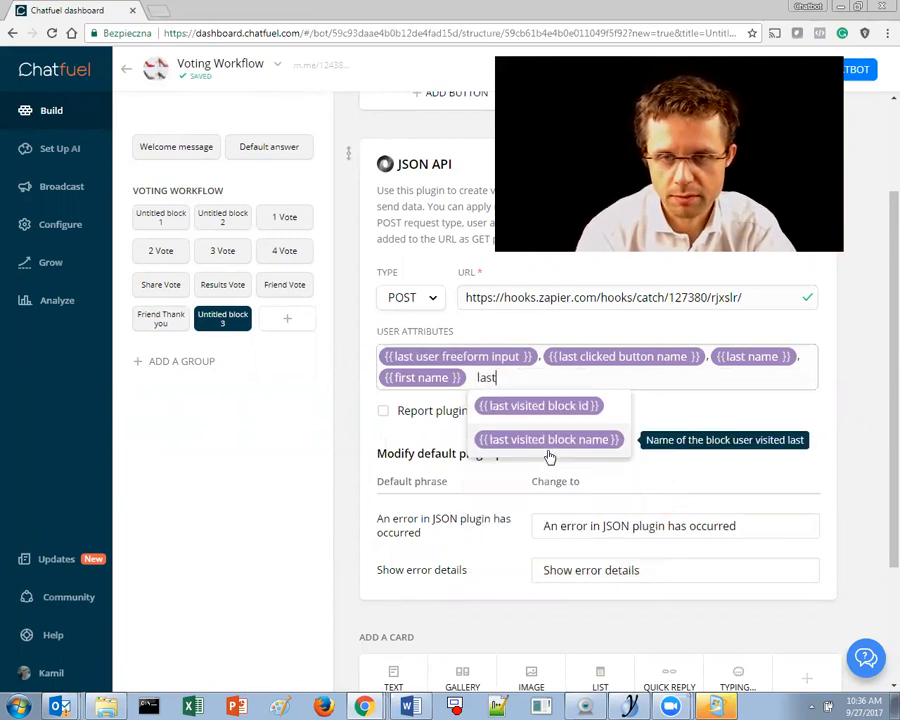
type("st")
key("BackSpace")
key("BackSpace")
key("BackSpace")
key("BackSpace")
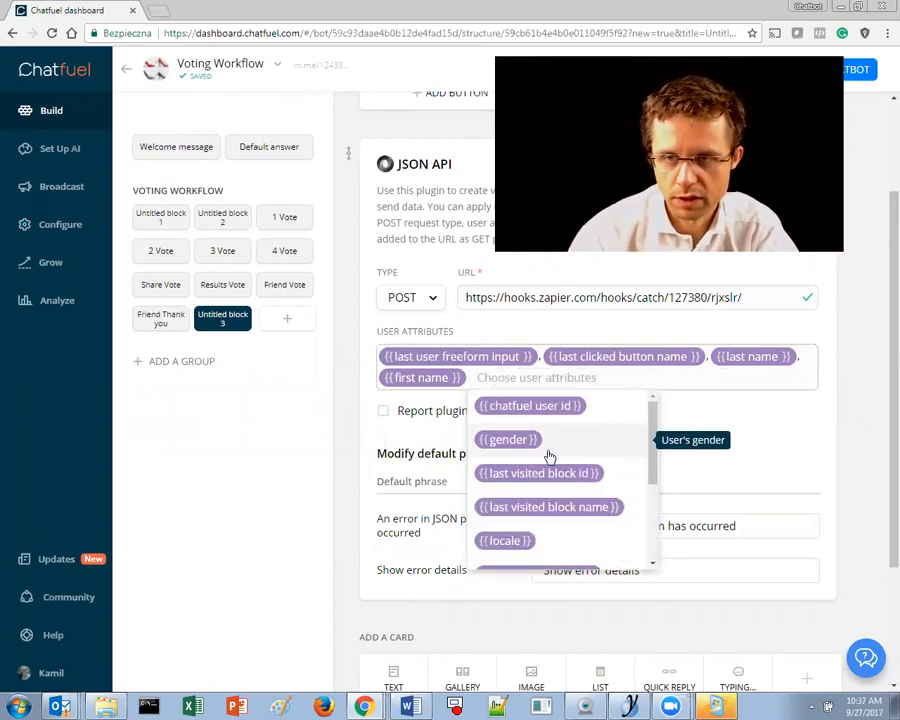
- Backspace away the remaining attribute chips so the USER ATTRIBUTES field is empty
left_click_drag(655, 446, 657, 585)
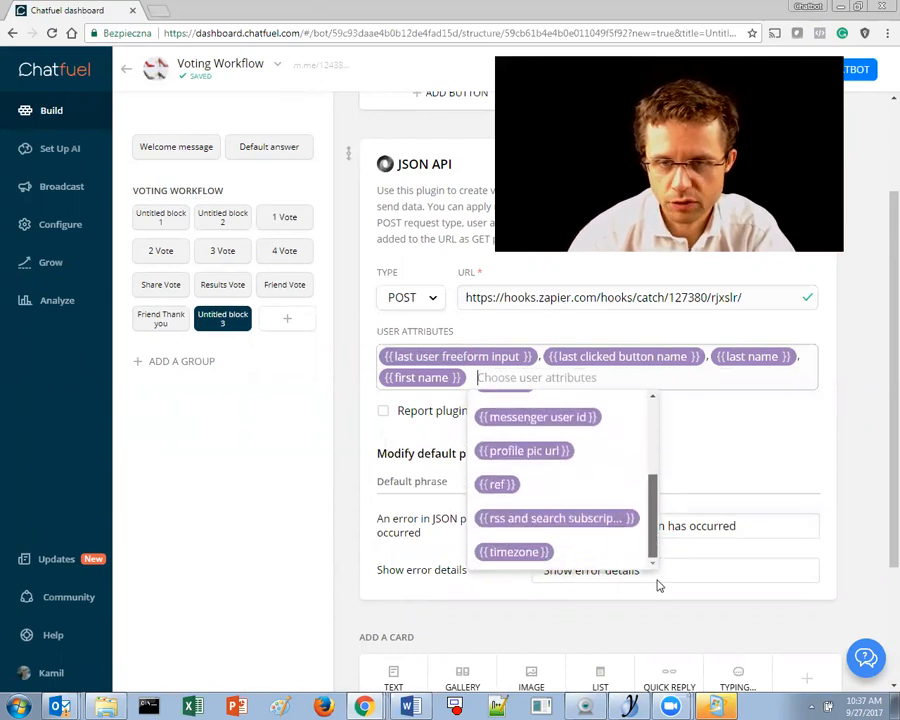
left_click(607, 376)
key("BackSpace")
key("BackSpace")
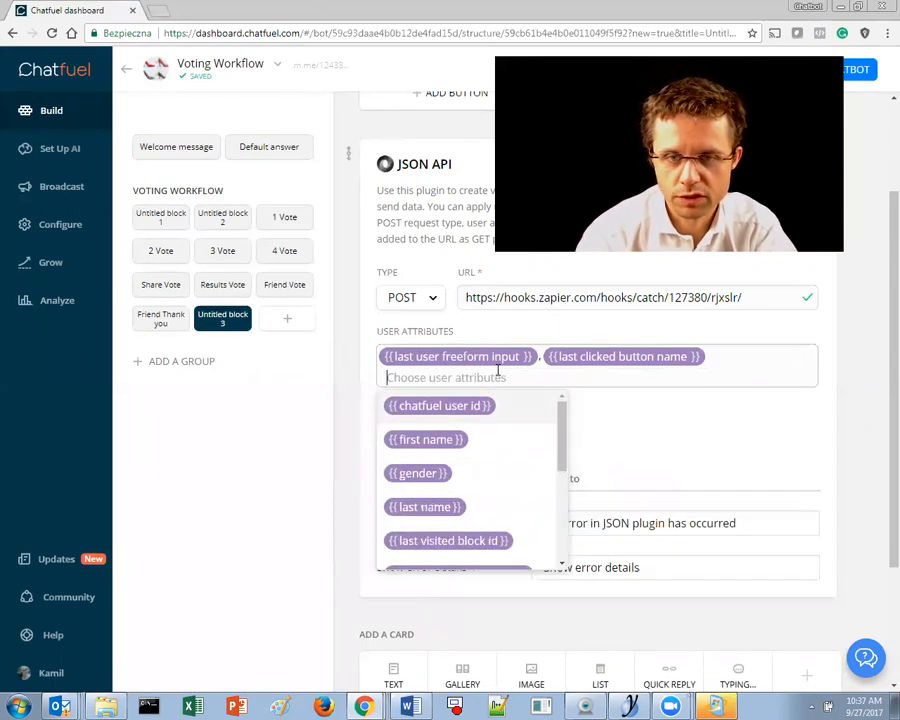
key("BackSpace")
key("BackSpace")
scroll(520, 460, "down", 5)
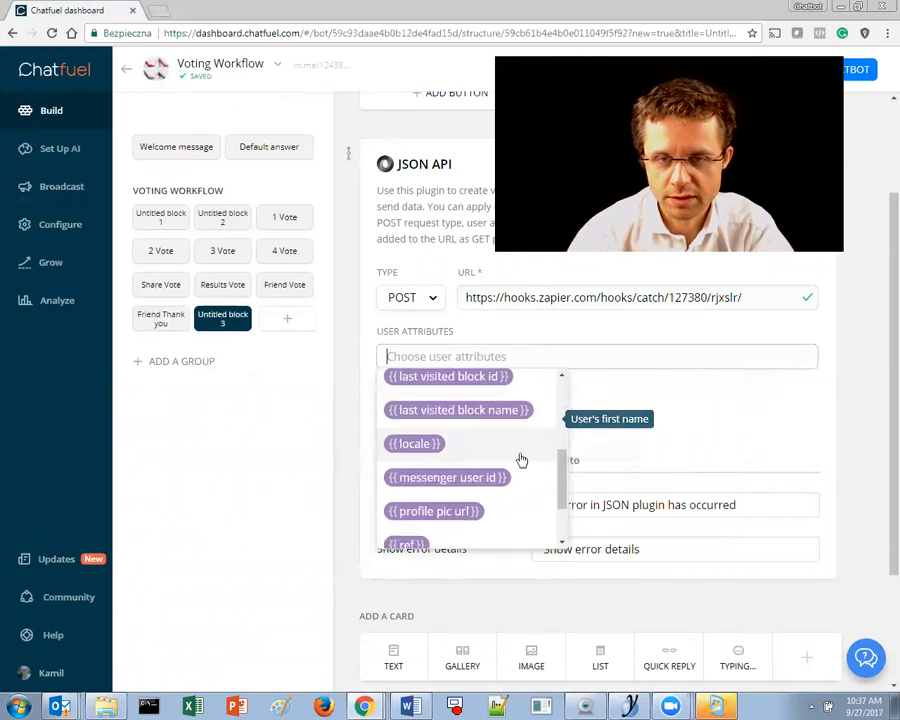
scroll(537, 468, "up", 5)
scroll(537, 468, "up", 1)
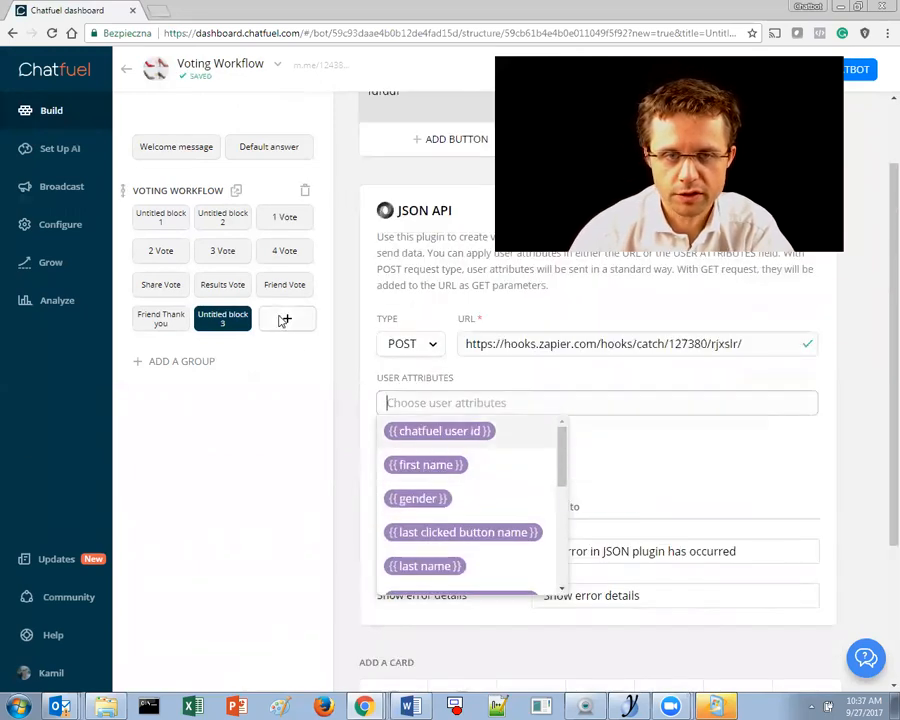
left_click(537, 281)
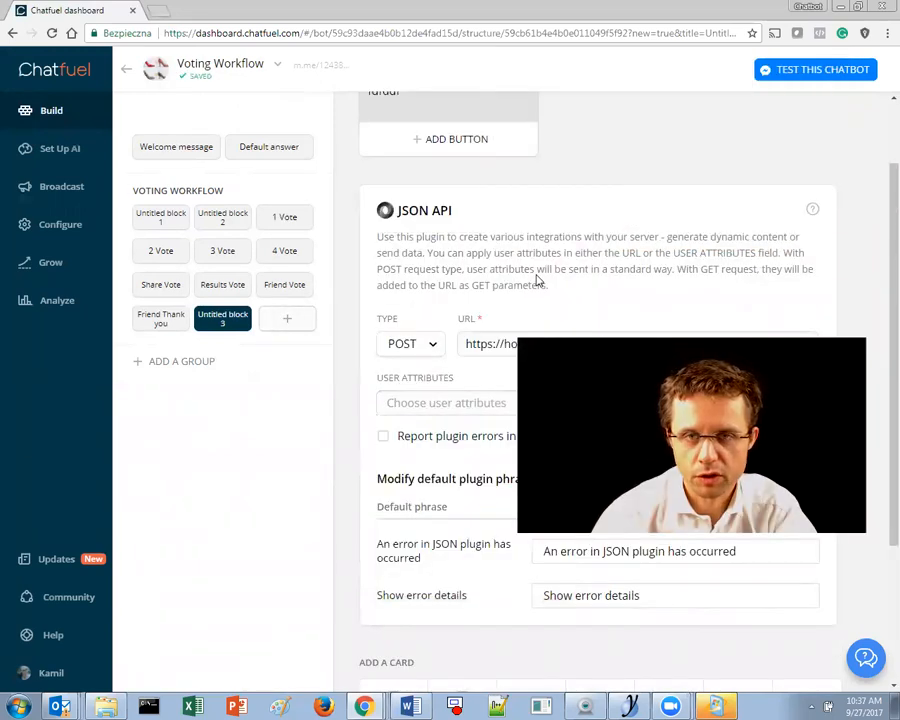
- Create a 'Get Email' block in Voting Workflow and enable its block link with ref=Get Email
left_click(287, 318)
type("Get")
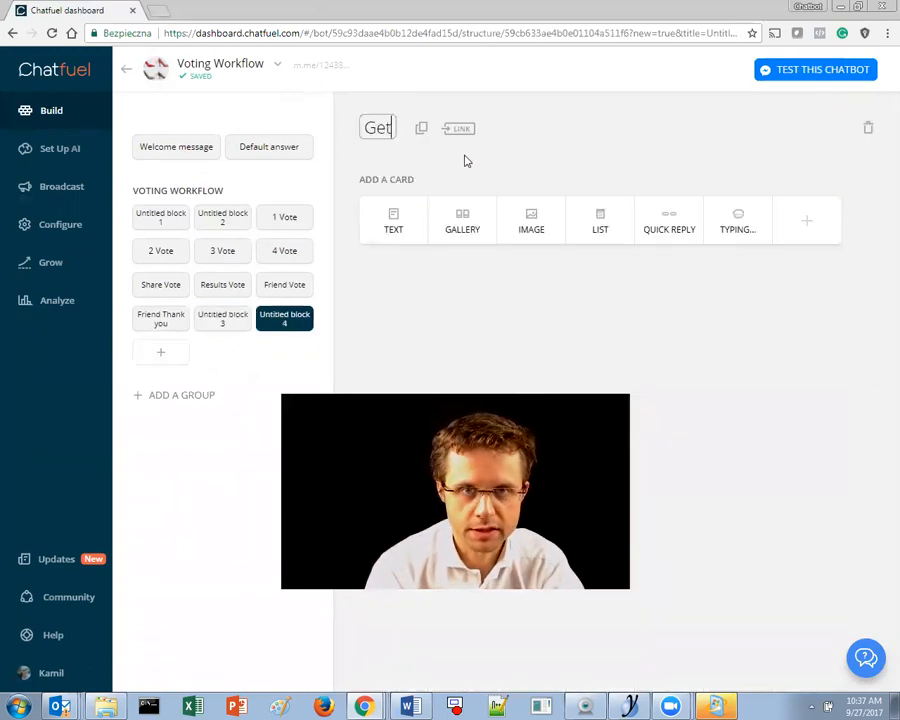
type(" Email ")
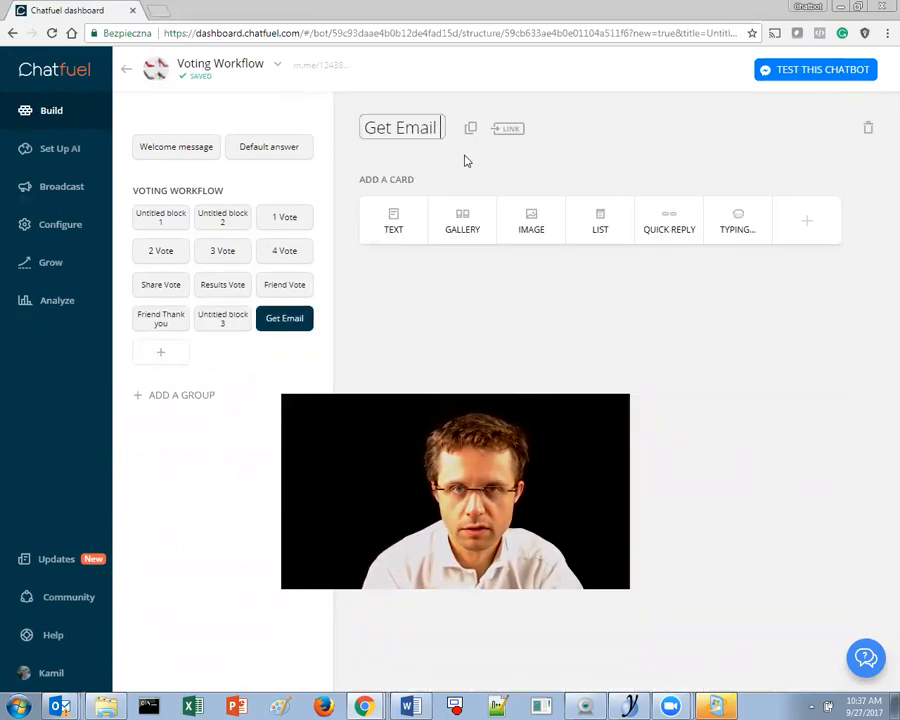
type("Bloc")
key("BackSpace")
key("BackSpace")
key("BackSpace")
key("BackSpace")
key("BackSpace")
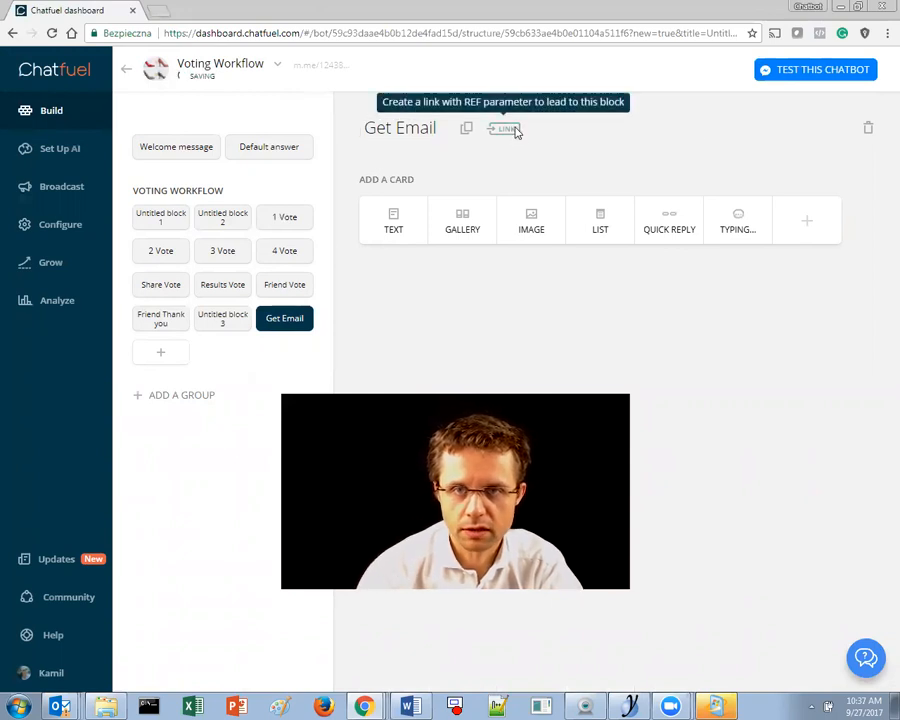
left_click(507, 129)
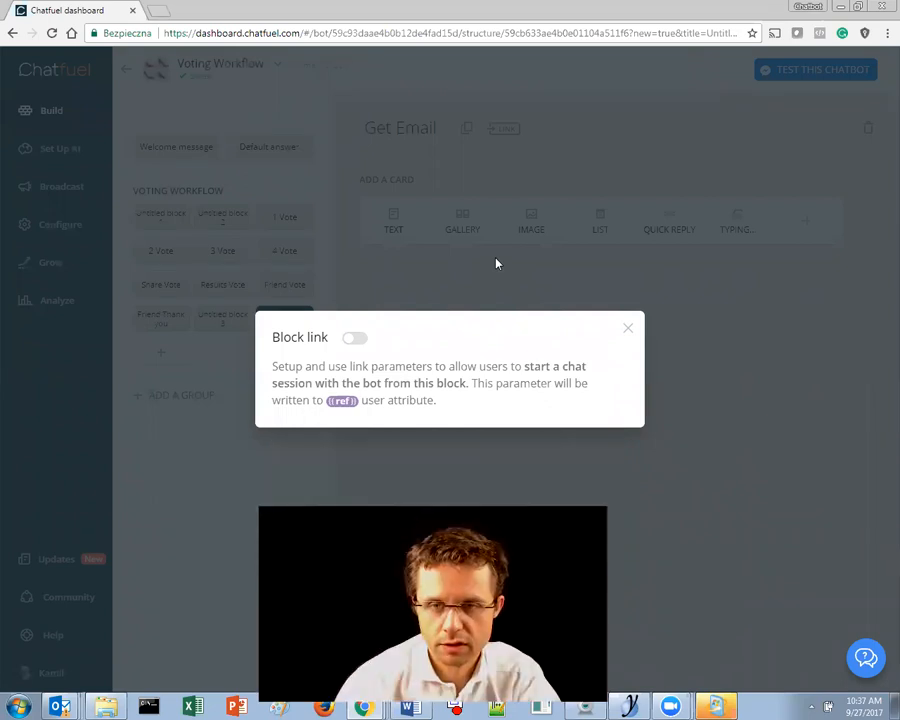
left_click(603, 448)
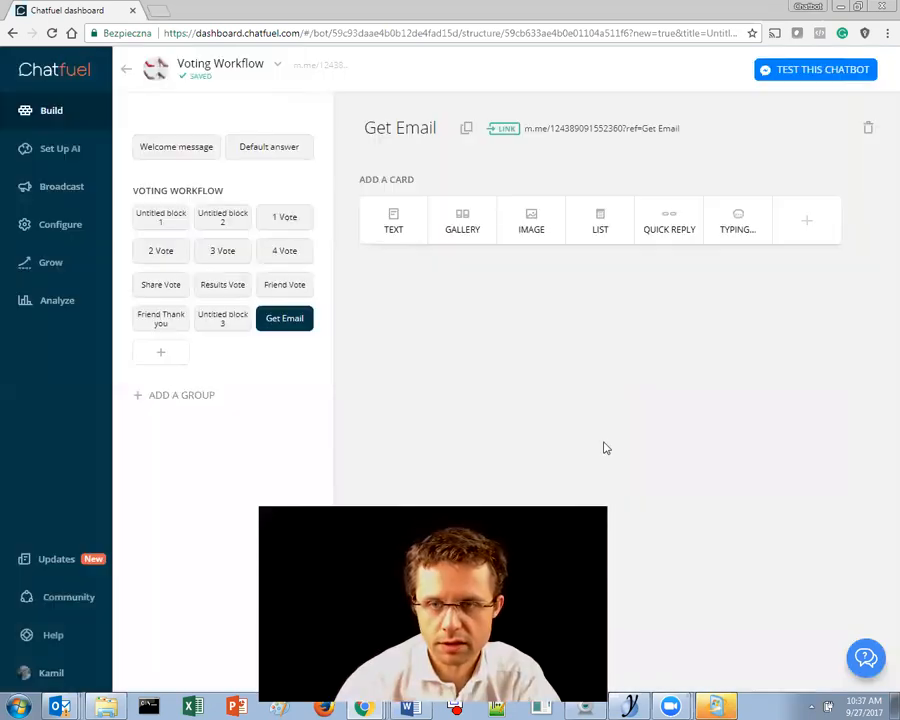
left_click(807, 230)
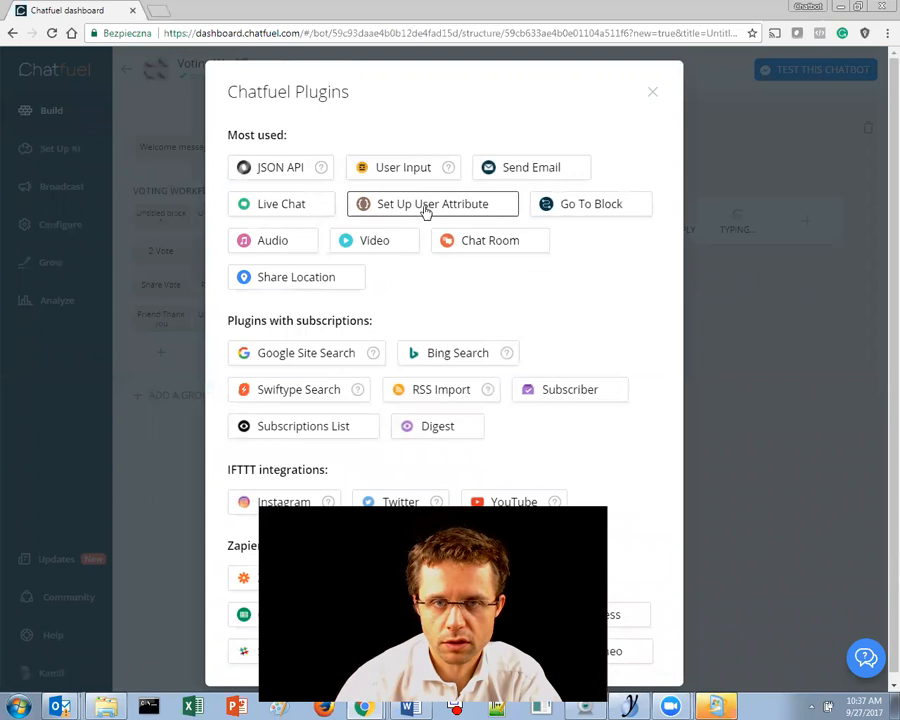
- Add a User input card to Get Email with a prompt asking the user for their email
left_click(406, 172)
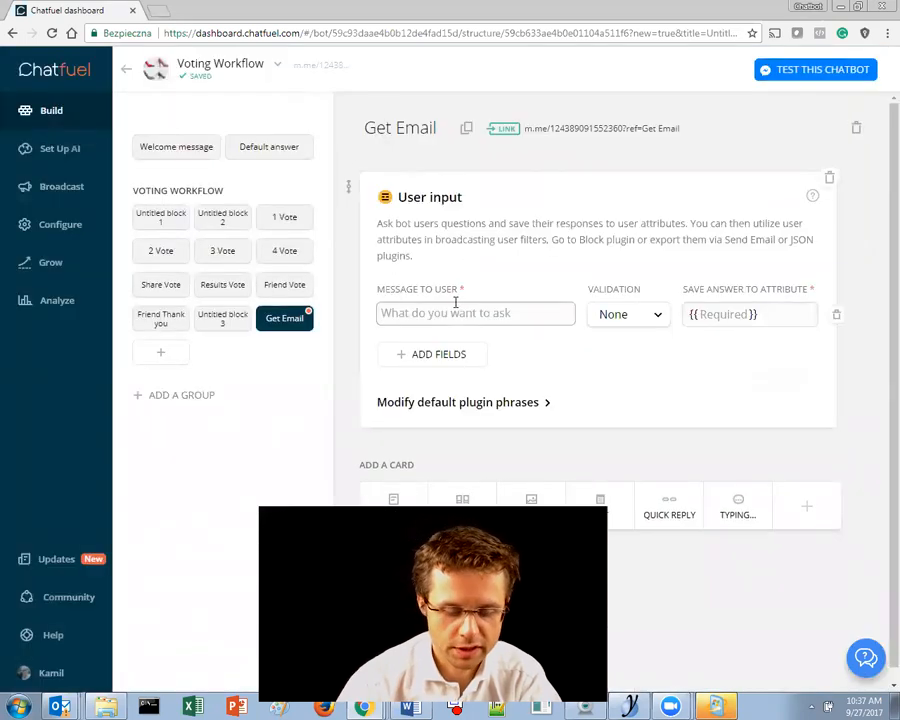
type("Pls")
key("BackSpace")
key("BackSpace")
key("BackSpace")
type("To do it")
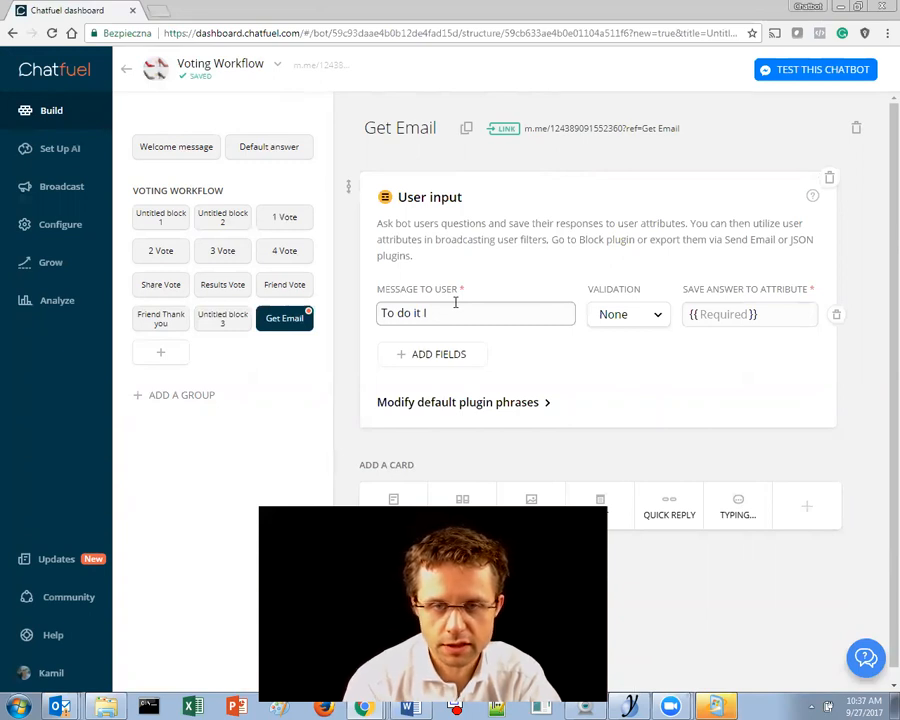
type(".... I need you")
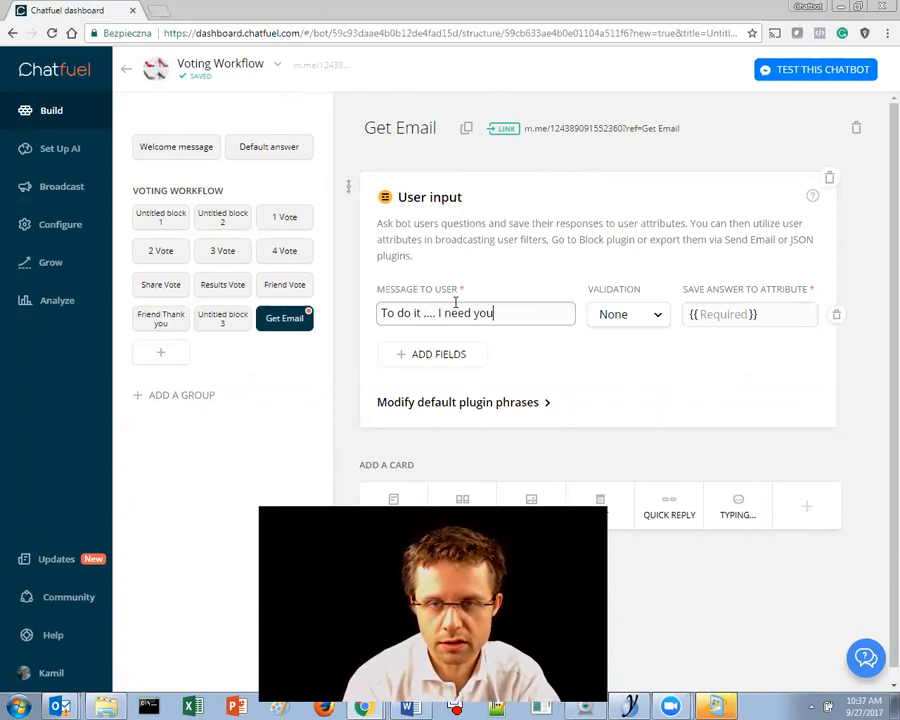
type(" email. Pls type below your email")
- Set the User input validation to Email and save the answer to the email attribute
left_click(640, 314)
left_click(614, 370)
left_click(731, 316)
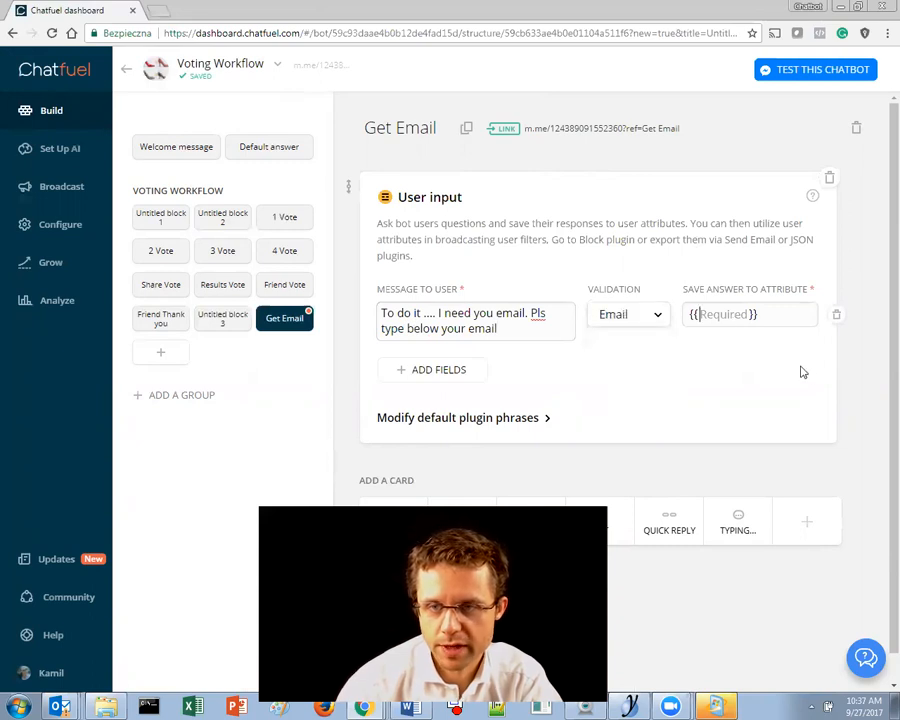
type("email")
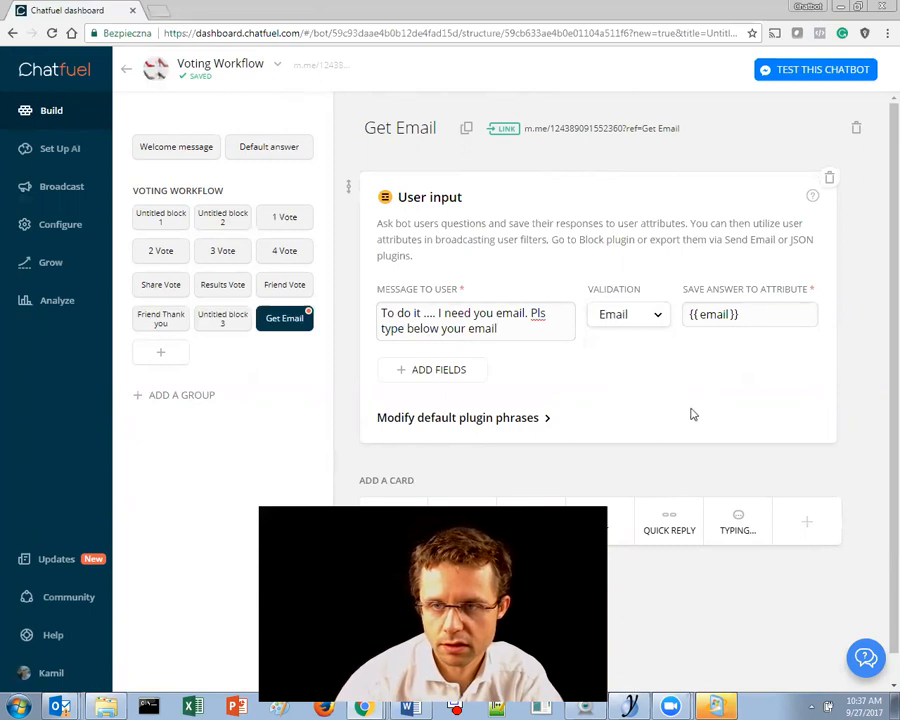
scroll(712, 447, "down", 1)
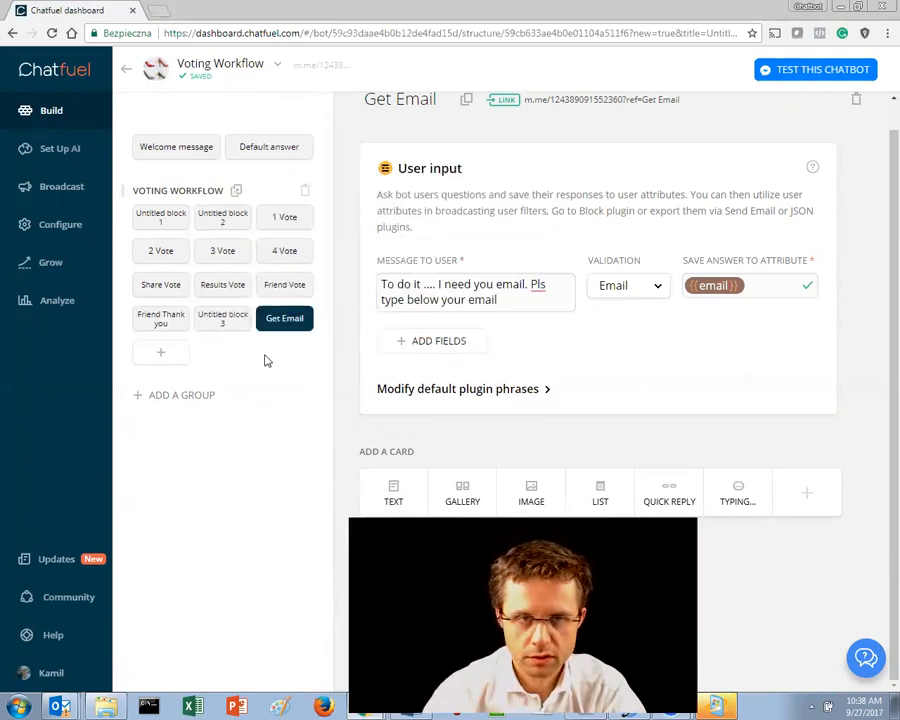
- Open the JSON API user attributes list in Untitled block 3
left_click(222, 318)
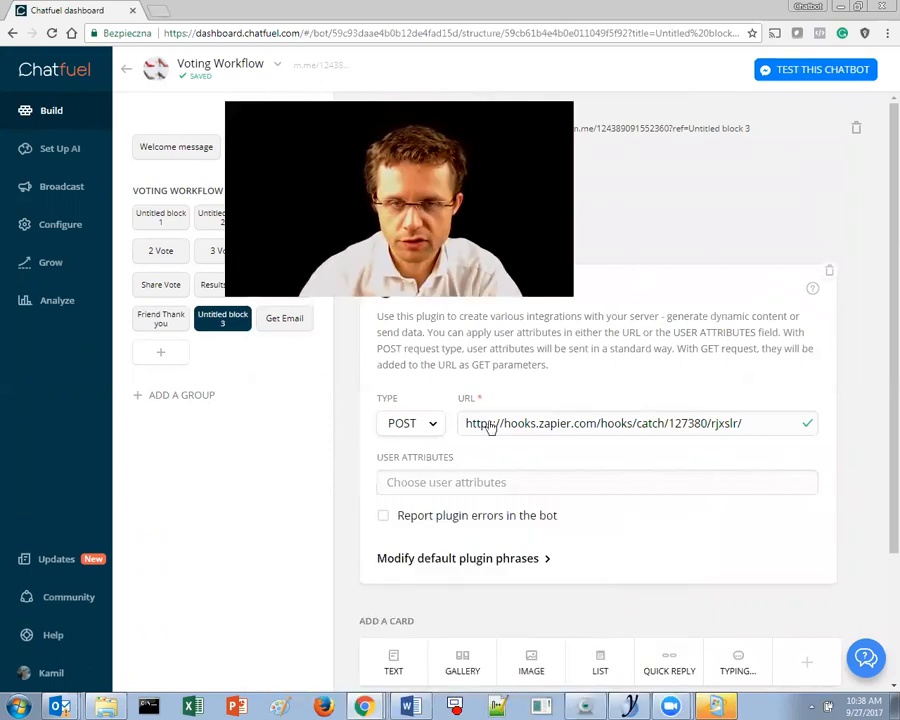
left_click(490, 482)
scroll(503, 430, "down", 1)
scroll(502, 432, "up", 1)
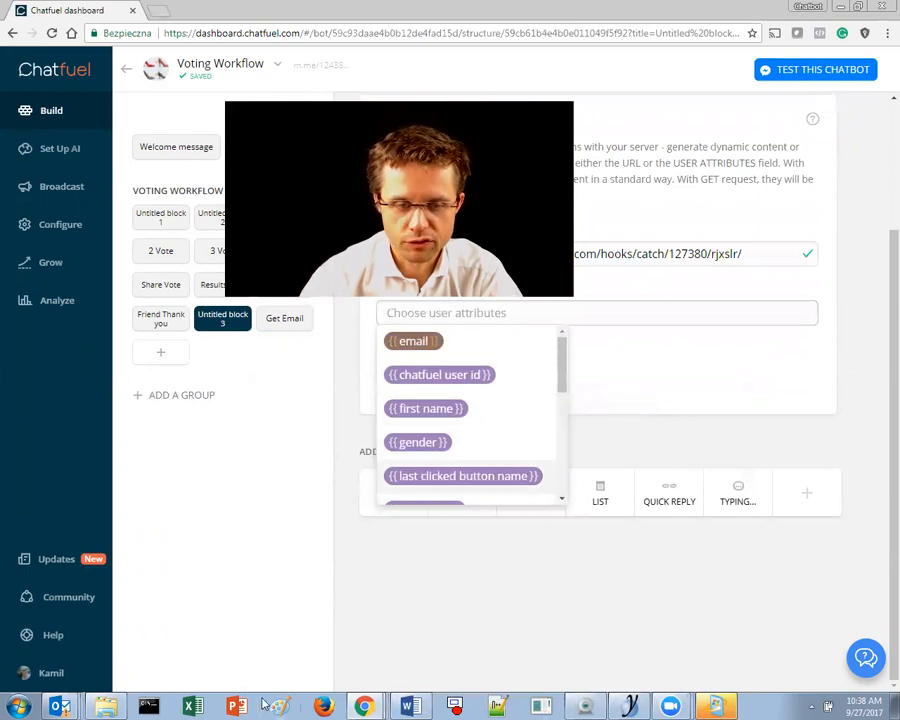
- Enter headers Fist Name, Last Name and Gender in cells A1–C1 of Chatfuel Data
key("alt+Tab")
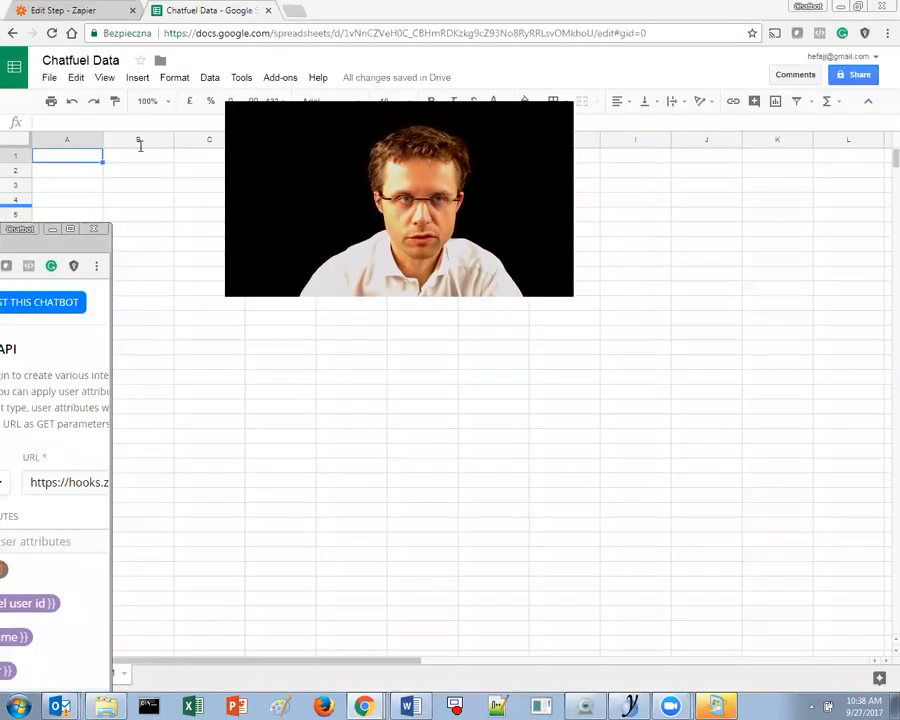
left_click(58, 158)
type("Fist Name")
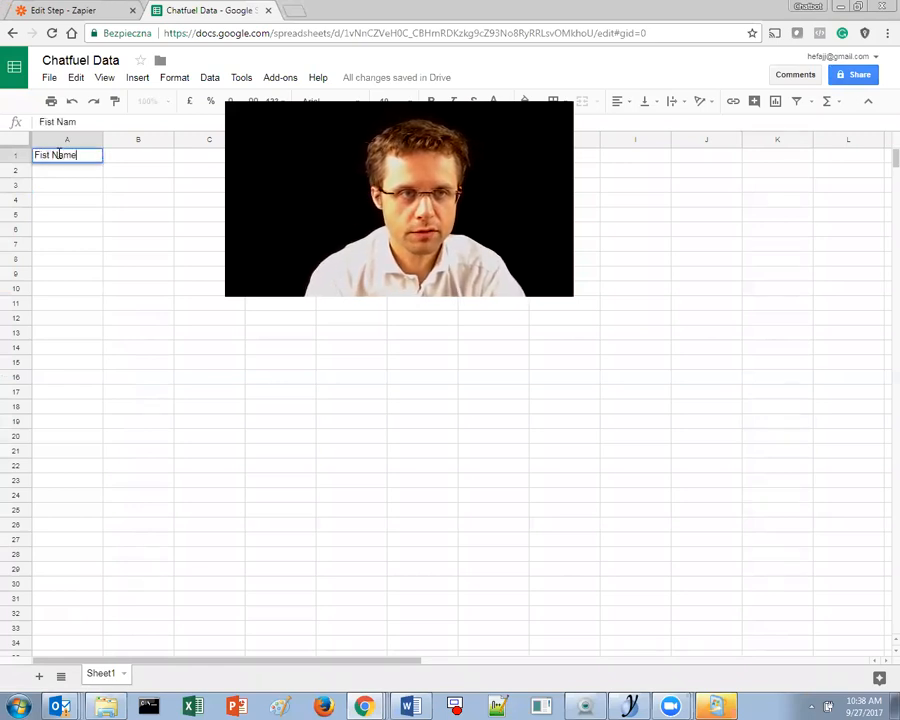
key("Tab")
type("Last Neme")
key("Tab")
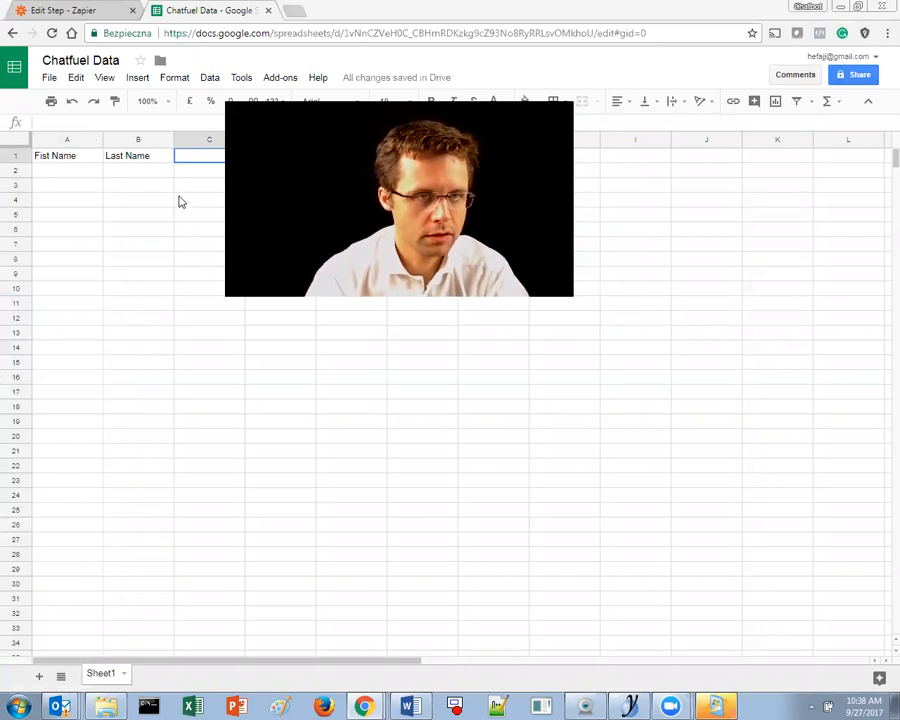
type("Gender")
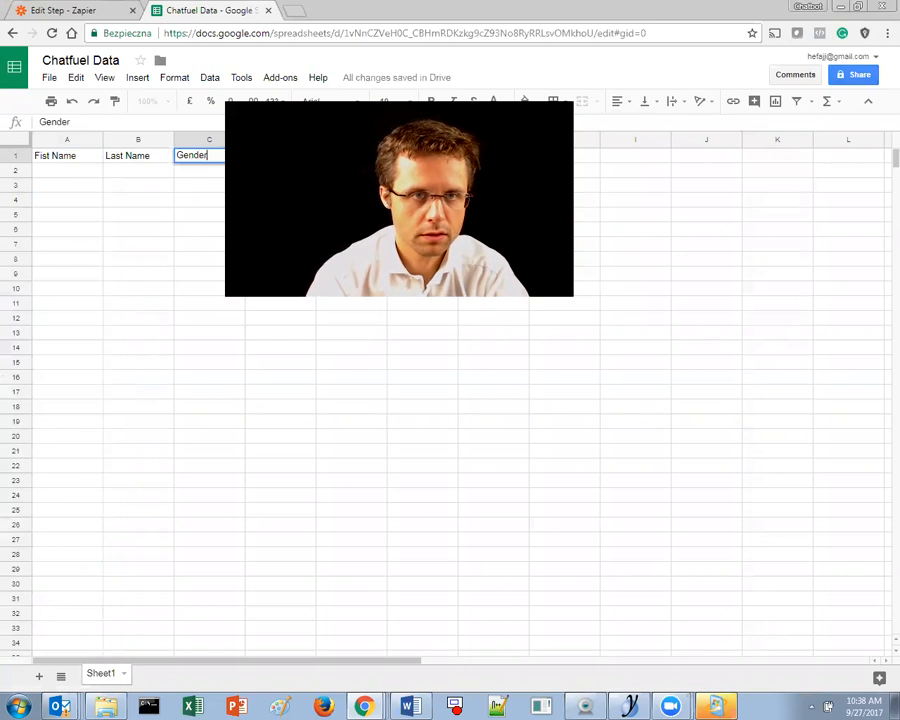
key("Return")
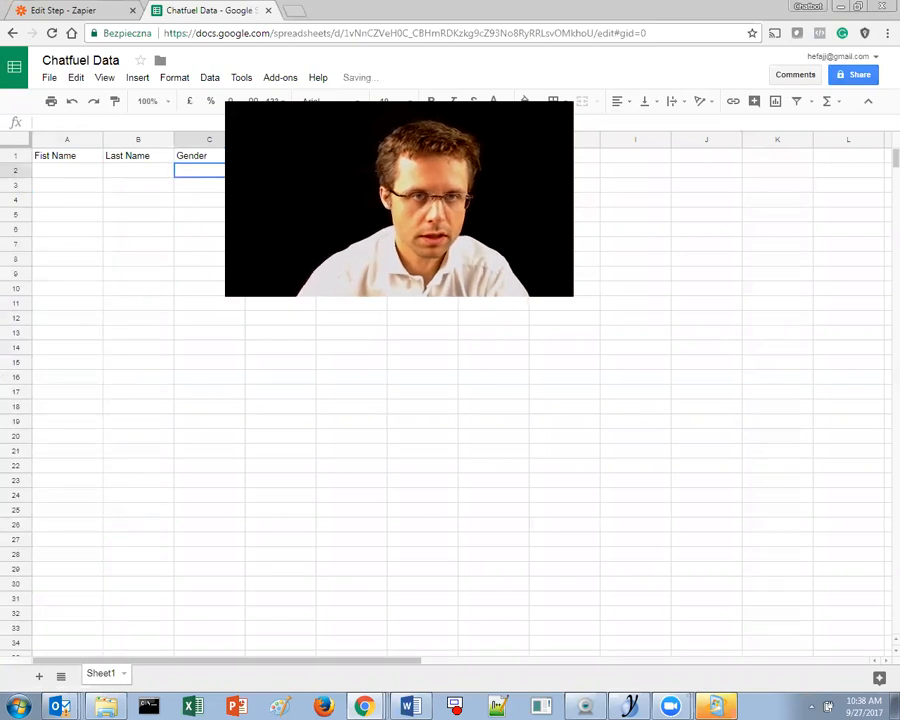
- Enter headers Email, Messenger User ID and time Zone in D1–F1
left_click(266, 155)
type("Ema")
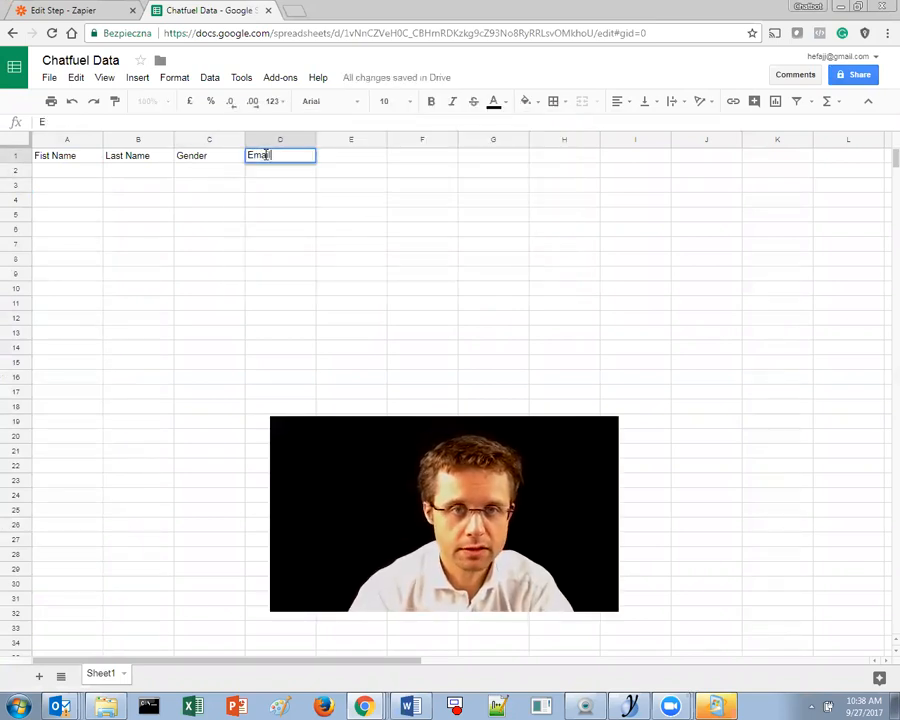
type("il")
key("Tab")
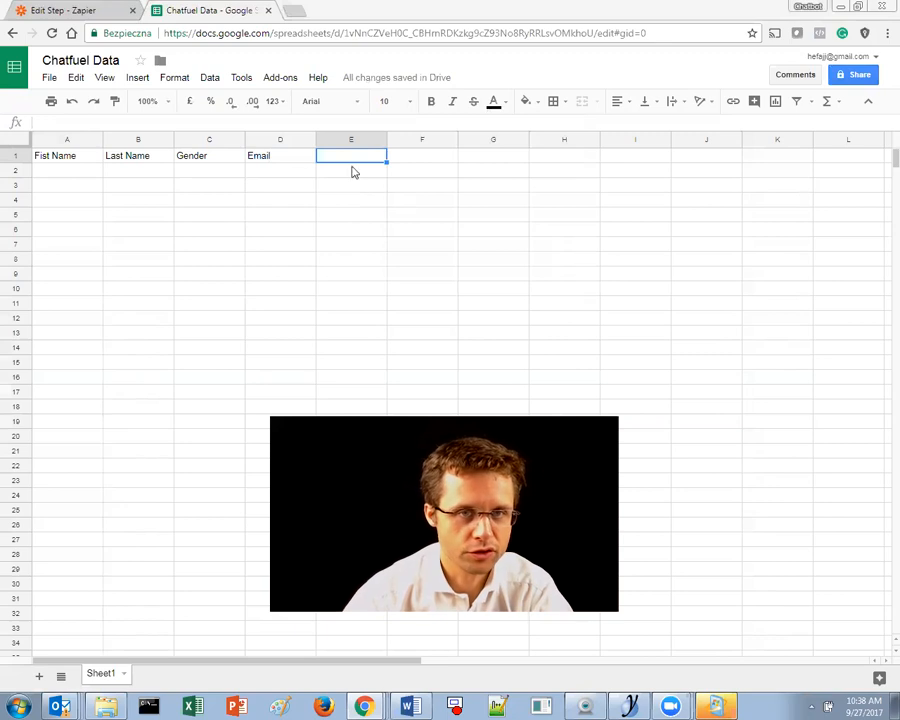
type("Messenger U")
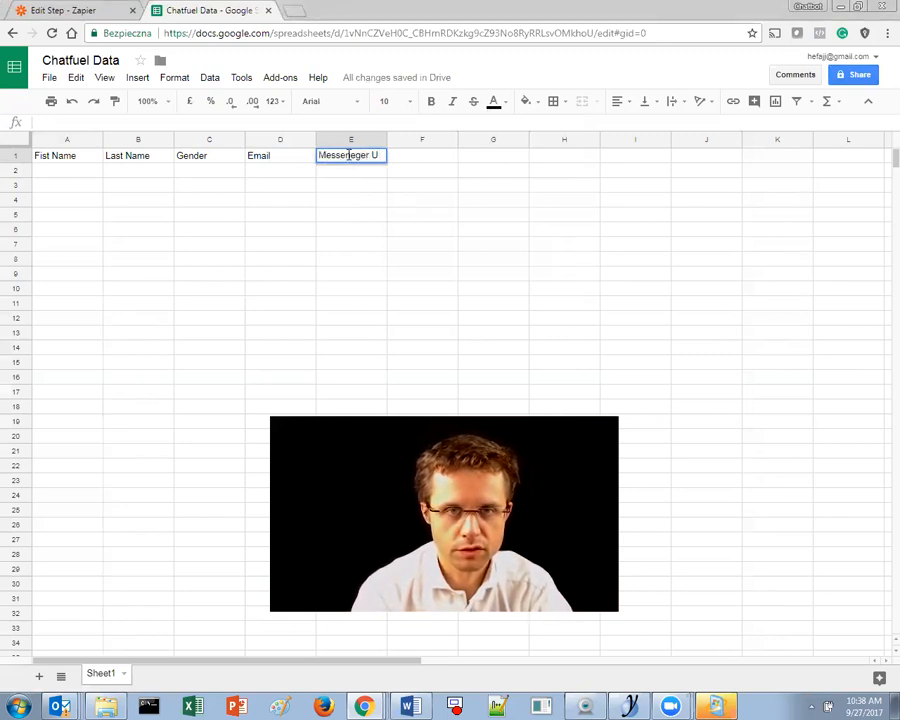
type("ser ")
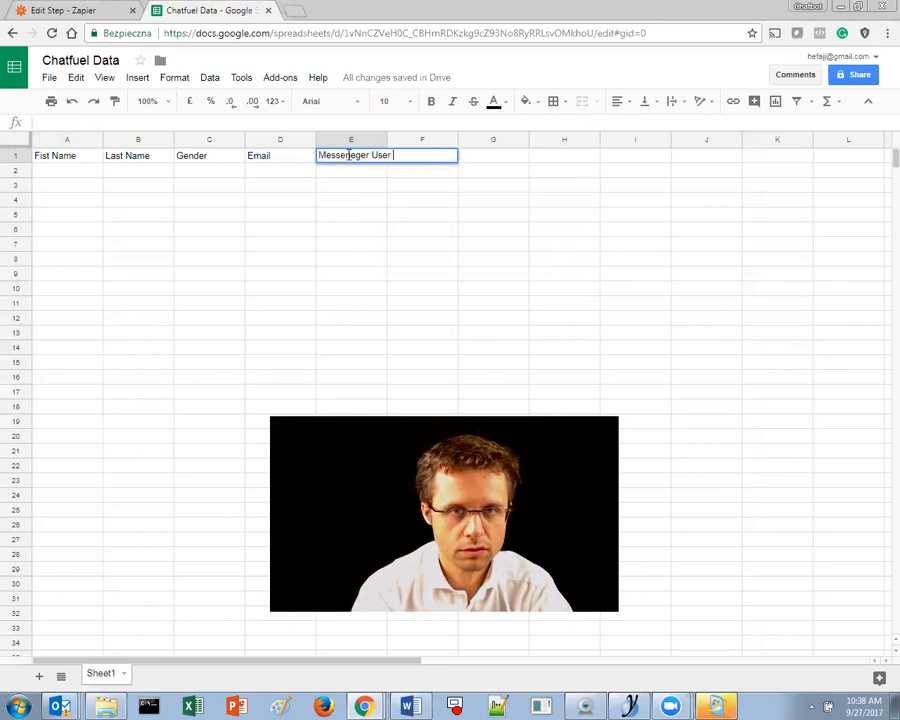
type("ID")
key("Return")
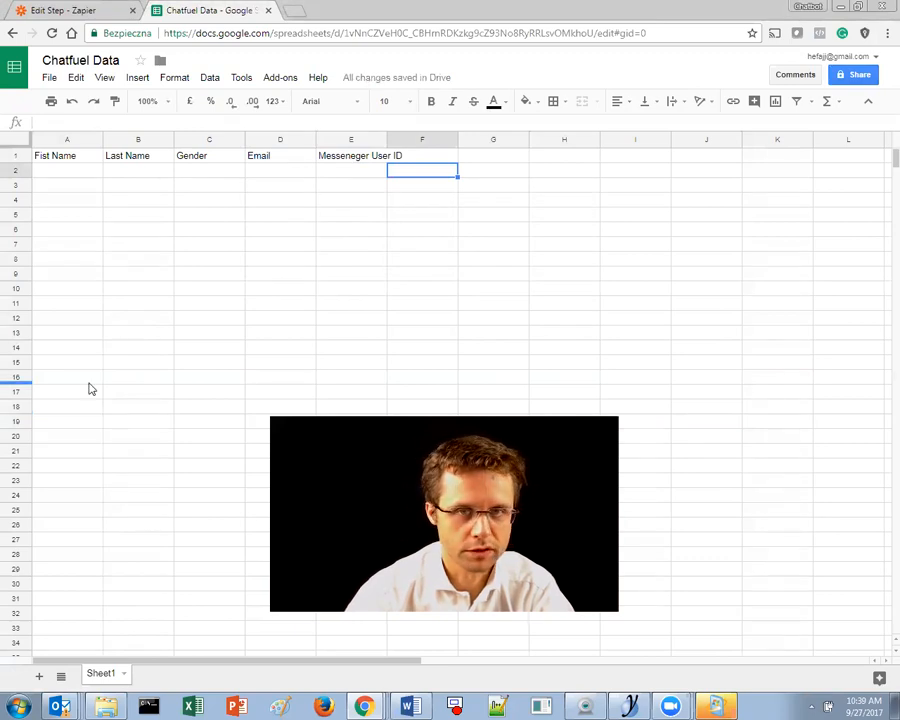
left_click(432, 155)
type("ti")
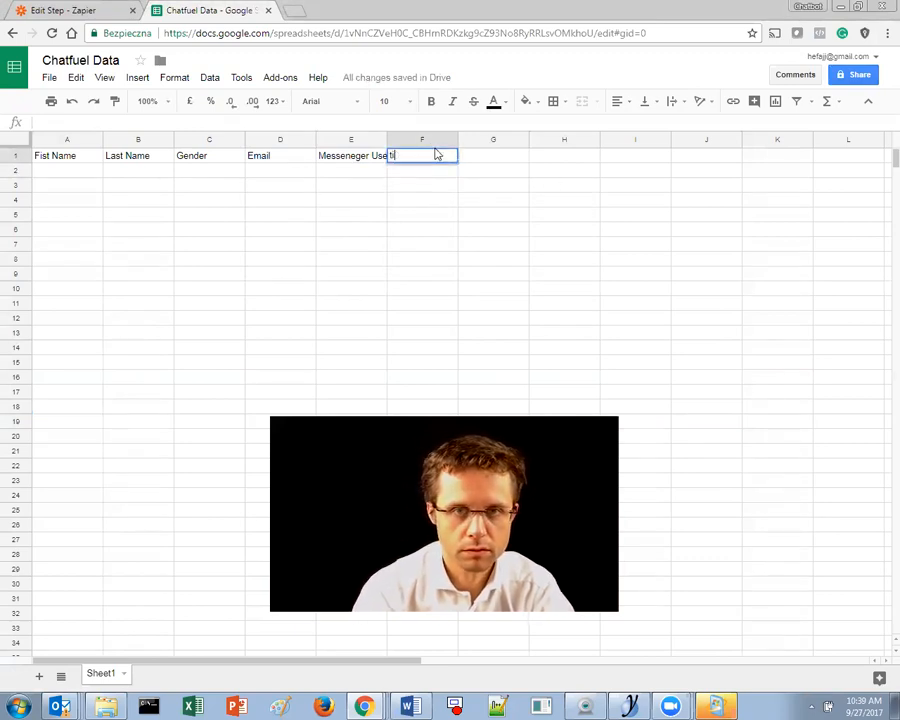
type("me Zone")
key("Return")
left_click(533, 249)
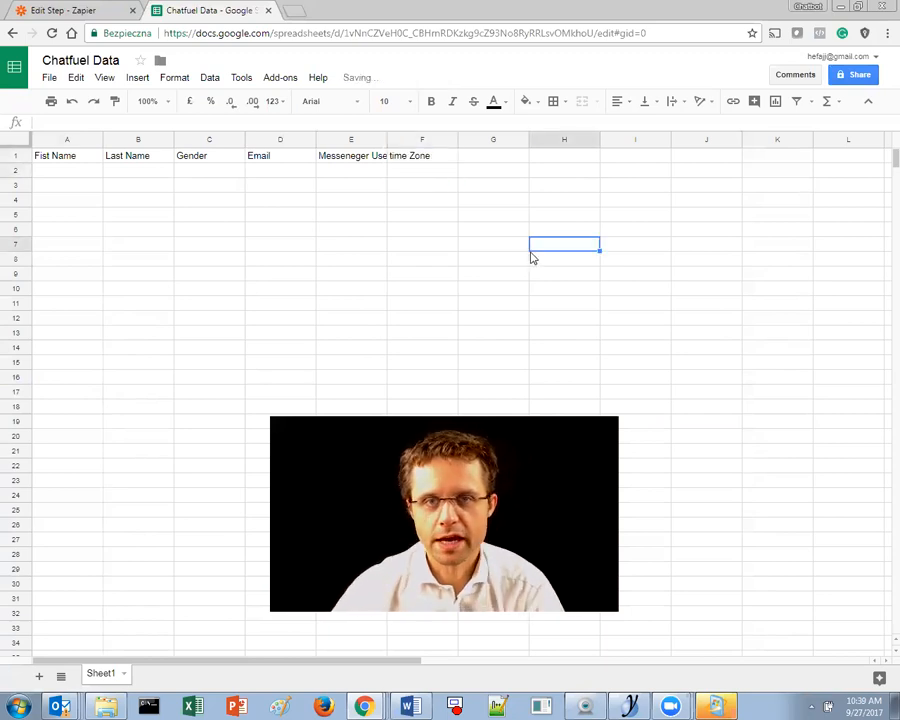
- Correct the F1 header to Time Zone and widen column E to fit its header
left_click(412, 155)
double_click(409, 154)
key("Return")
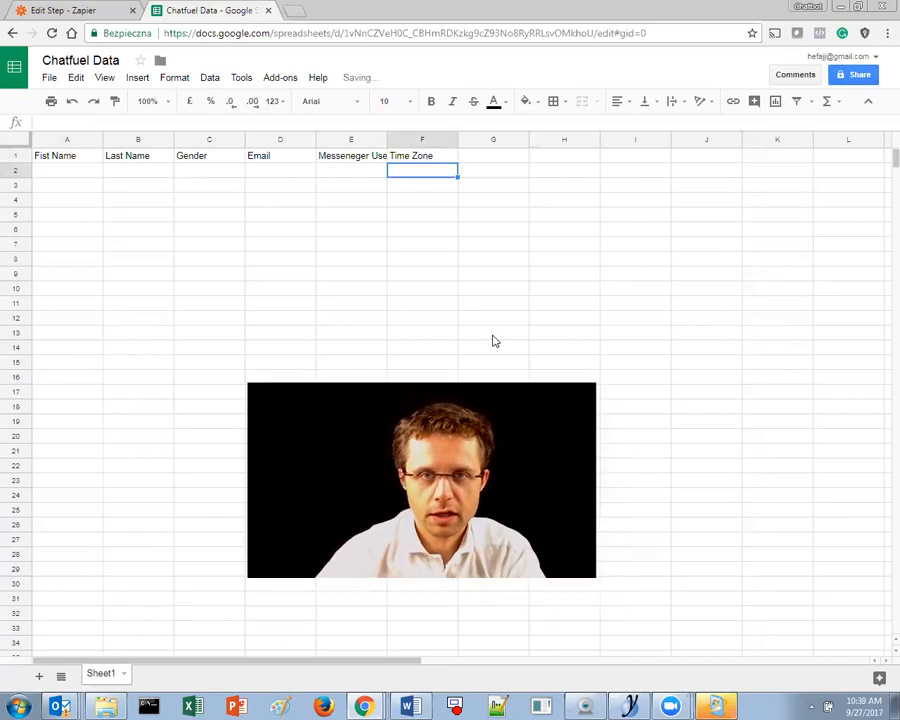
left_click_drag(387, 139, 428, 215)
left_click(436, 218)
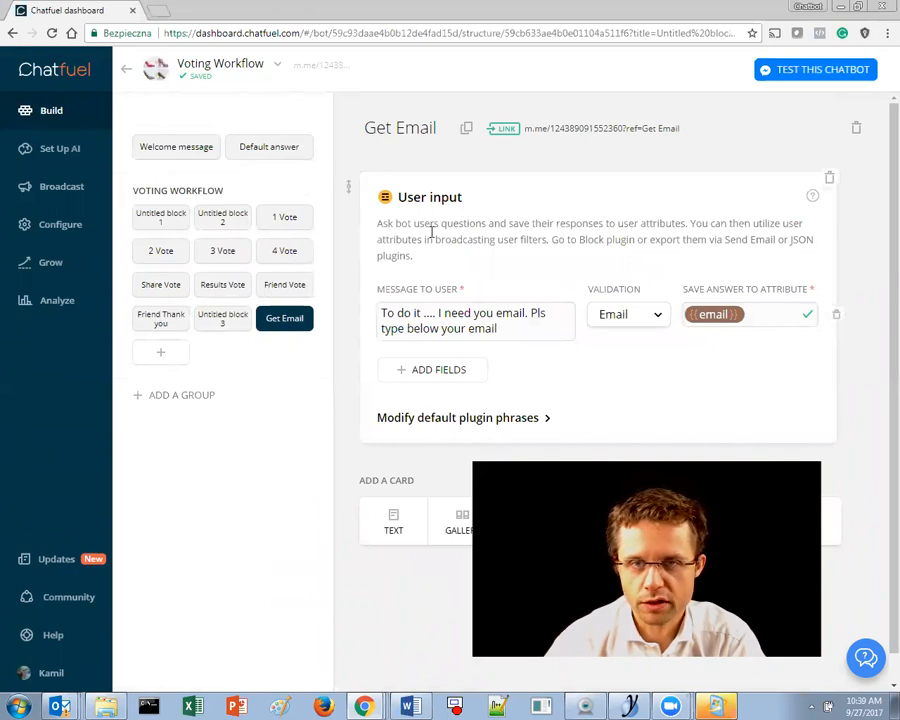
- Open the Chatfuel Plugins list below the Get Email block's User input card
left_click_drag(401, 197, 439, 225)
left_click(437, 231)
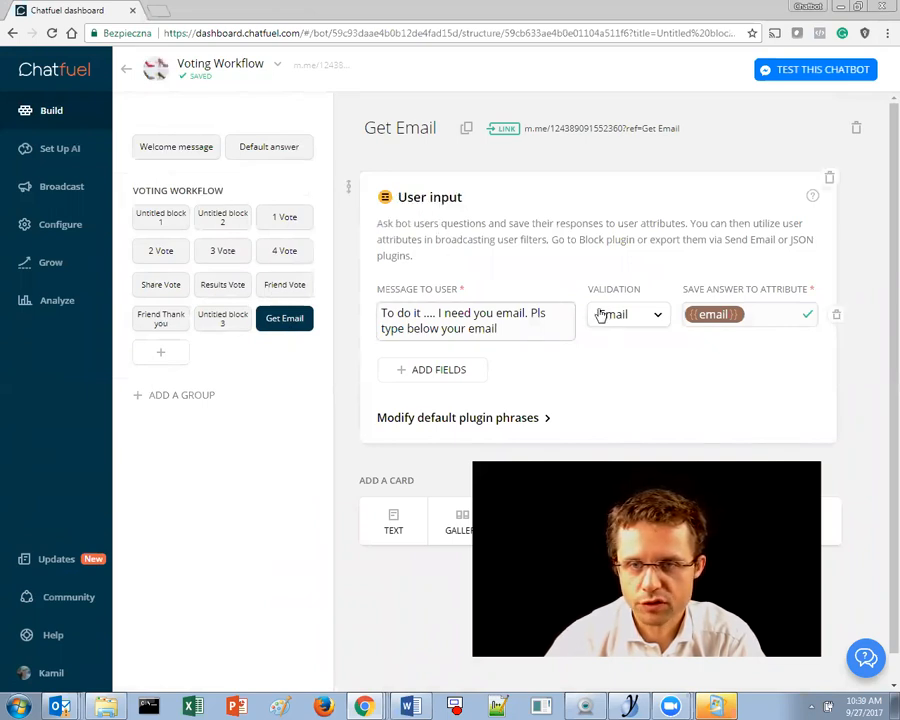
scroll(685, 392, "down", 1)
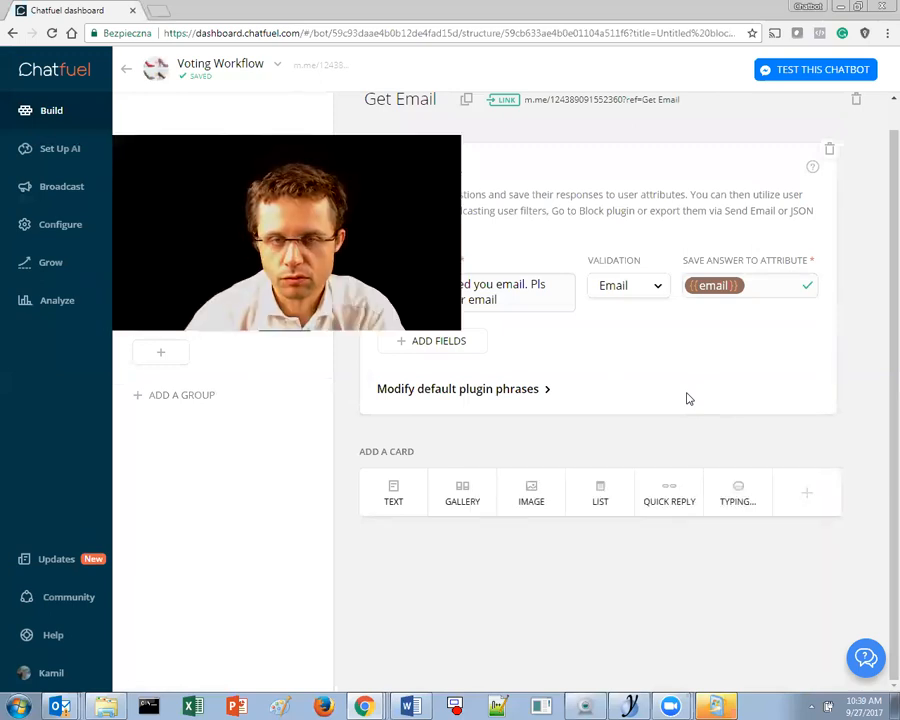
left_click(792, 500)
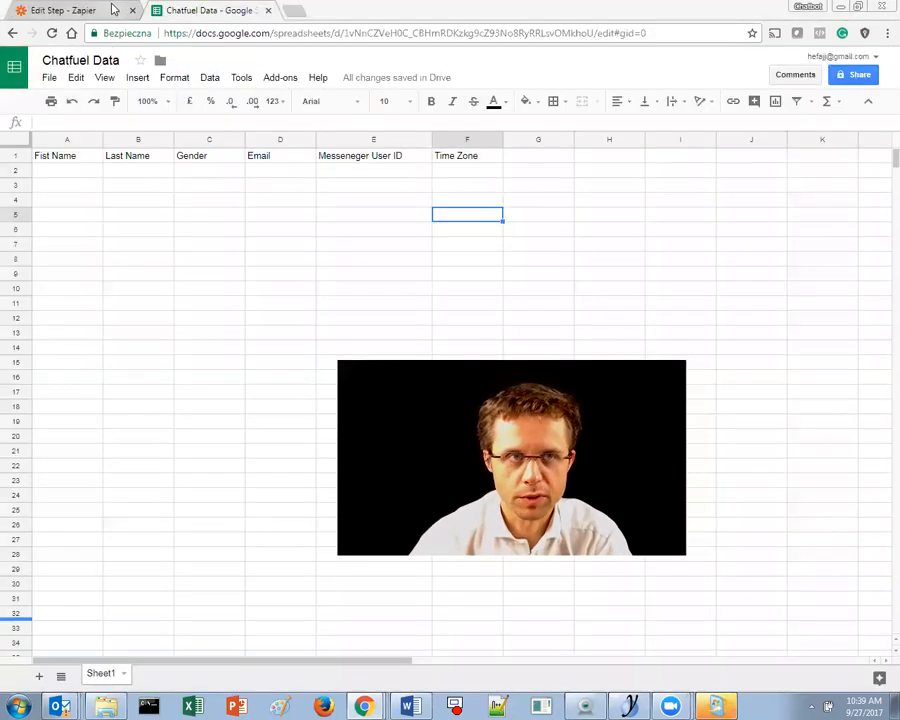
- Start a new Zap from the Zapier dashboard
left_click(60, 10)
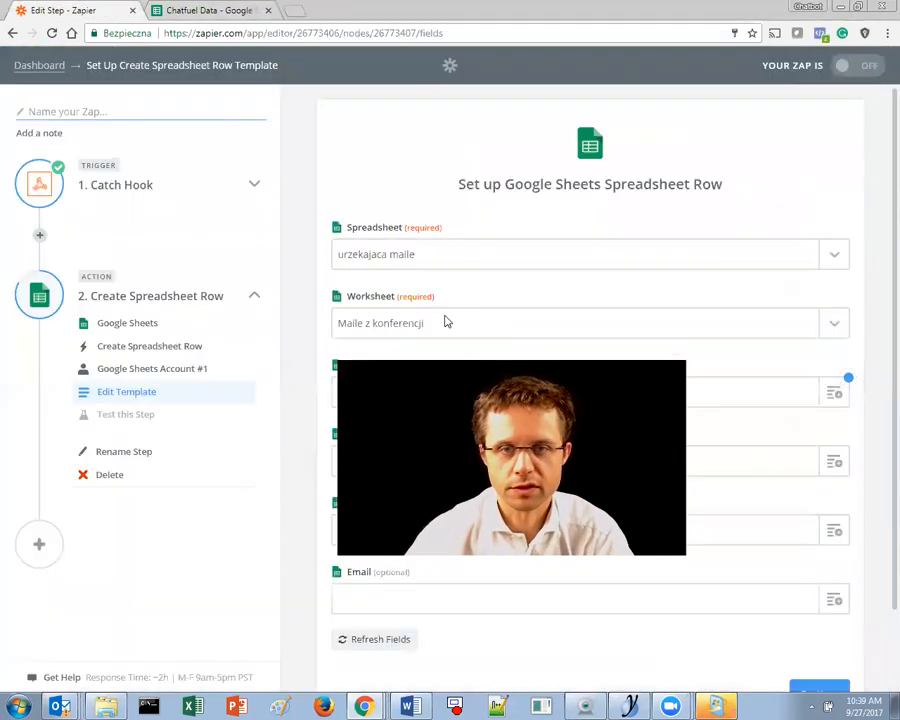
left_click(33, 66)
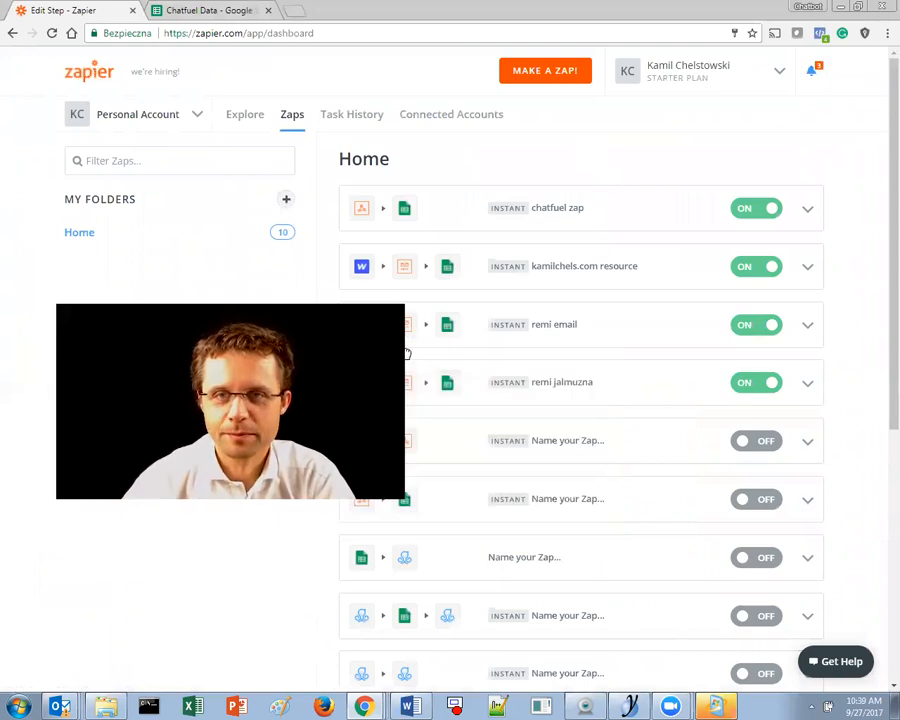
left_click(546, 72)
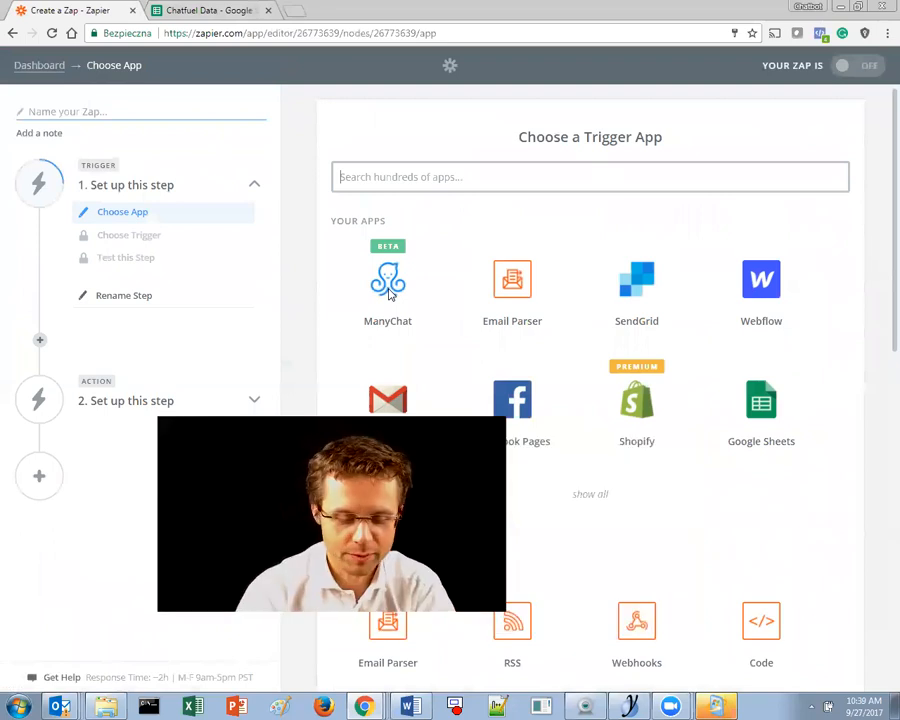
- Search 'web' instead of 'chatfu' and choose Webhooks by Zapier as the trigger app
type("chatfu")
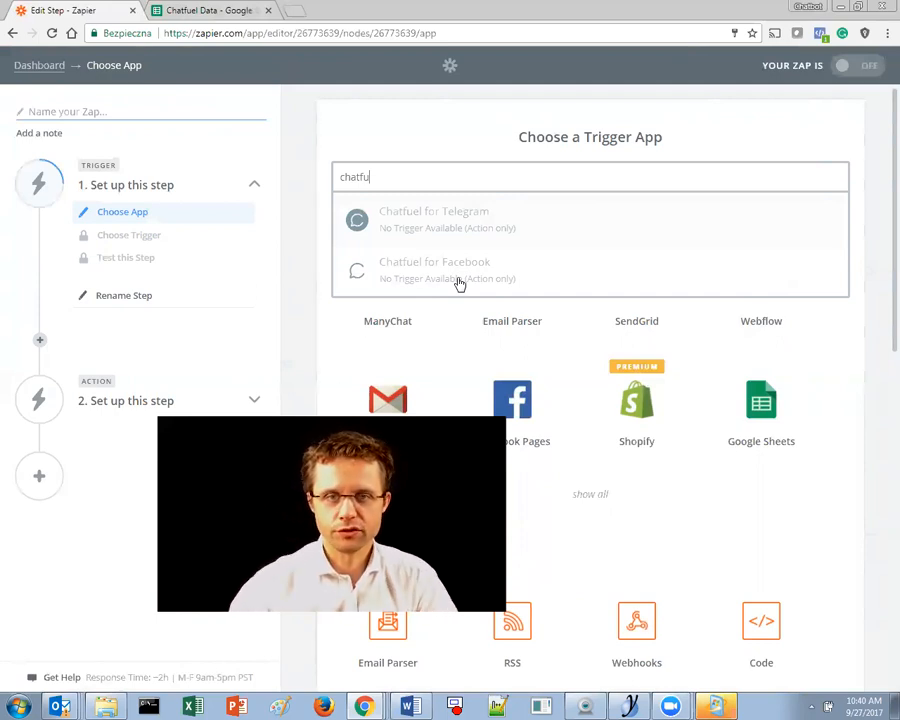
double_click(400, 179)
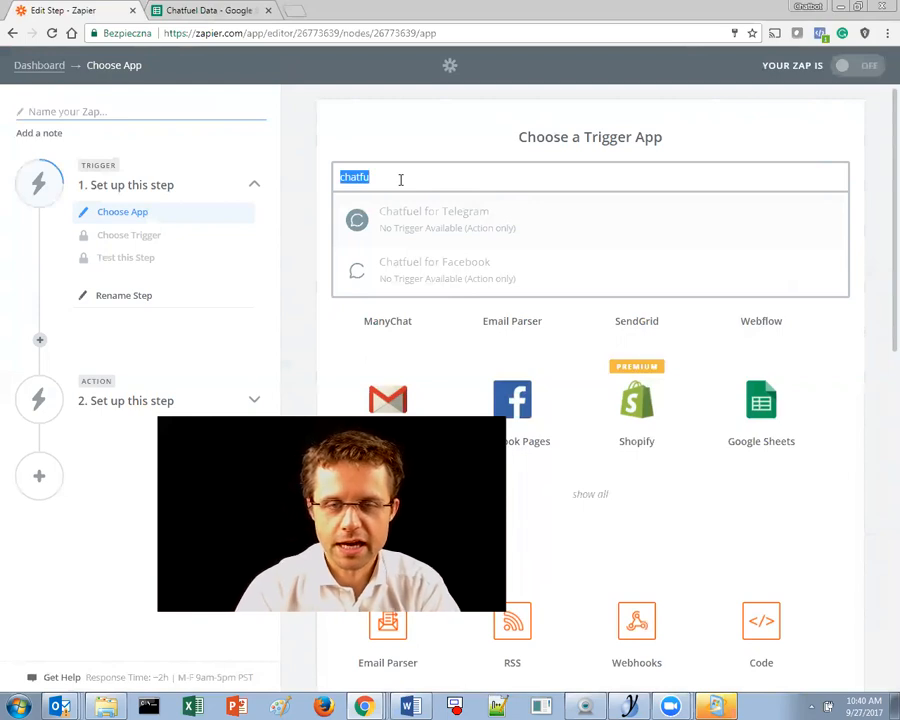
key("BackSpace")
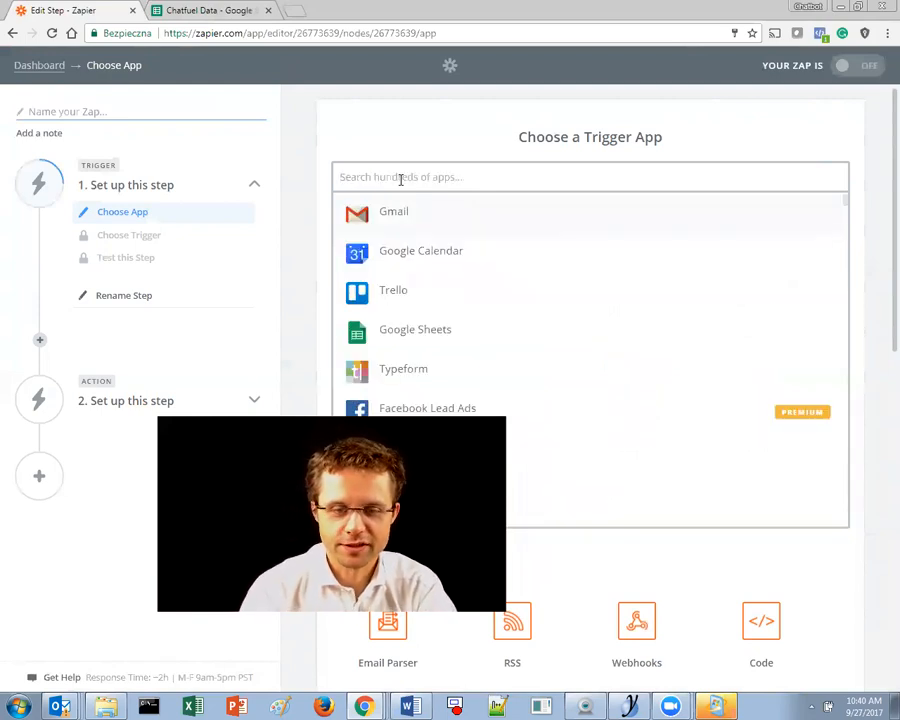
type("web")
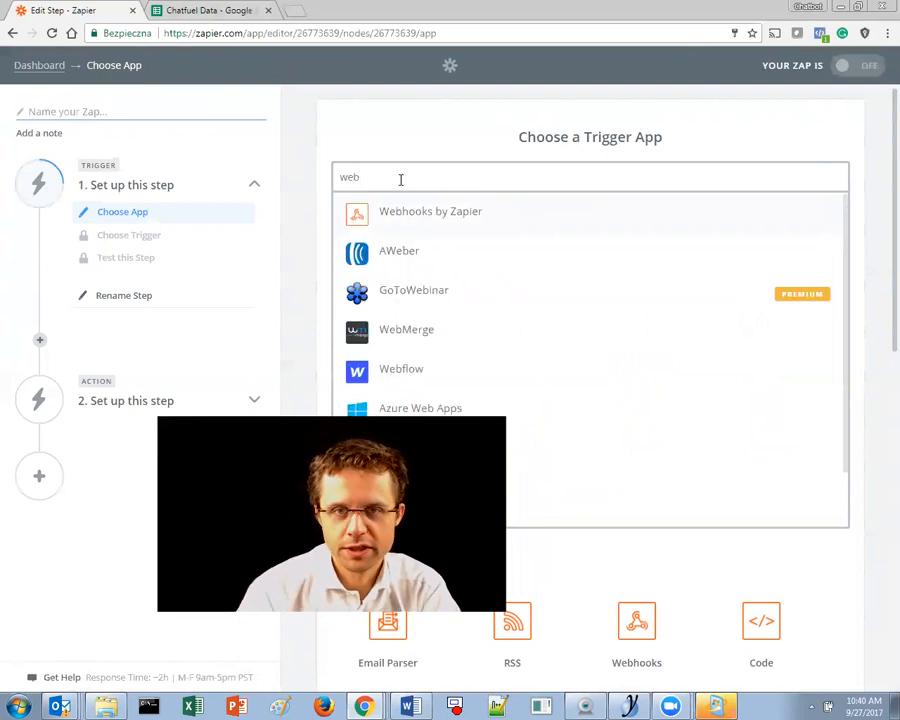
left_click(458, 220)
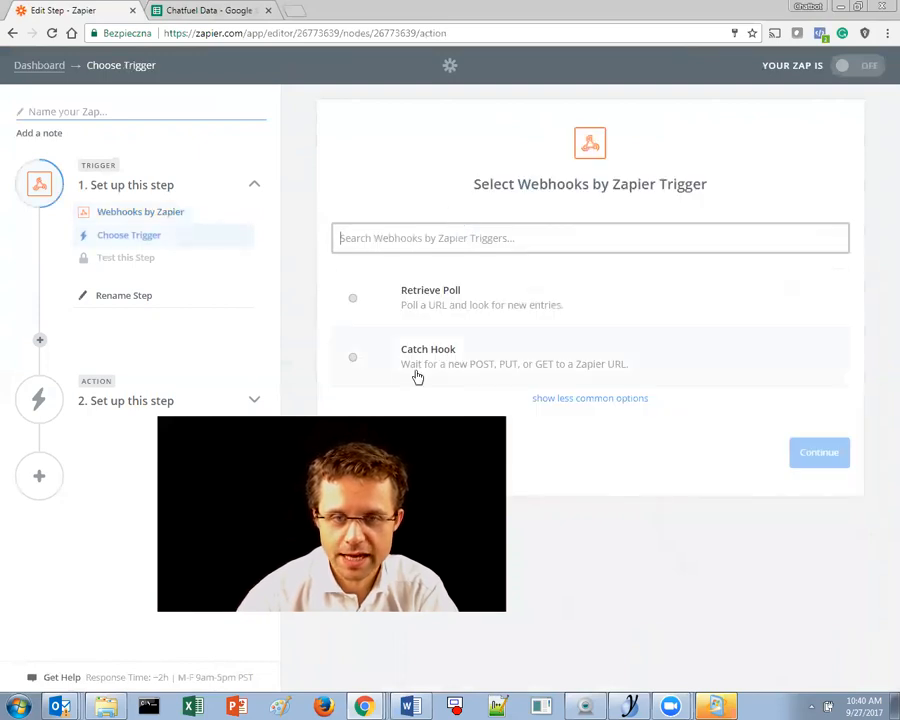
- Set Catch Hook as the trigger, skip the child key option, and copy the custom webhook URL
left_click(354, 358)
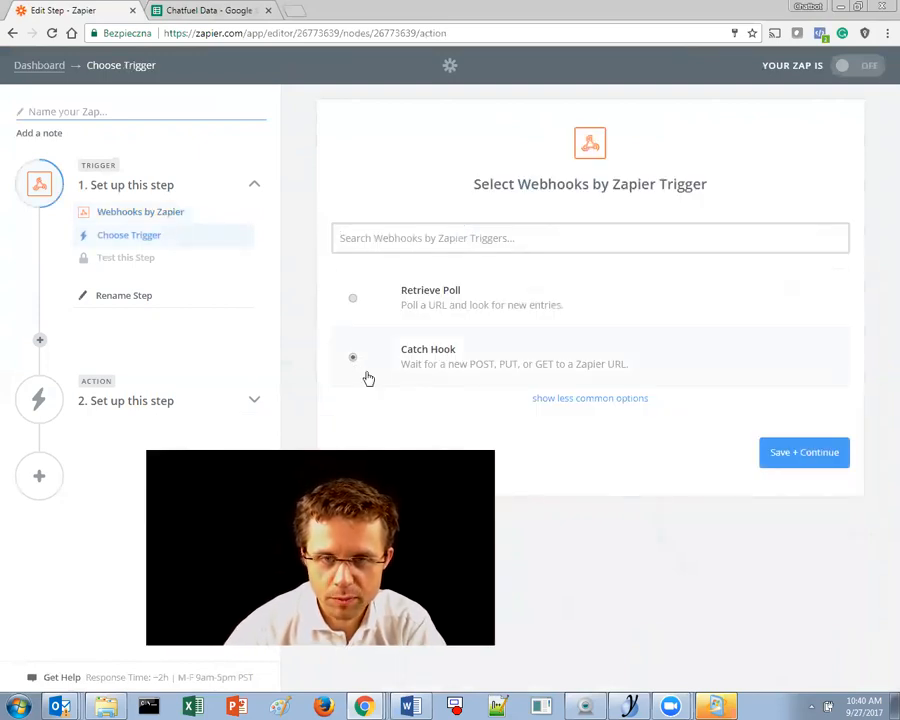
left_click(806, 458)
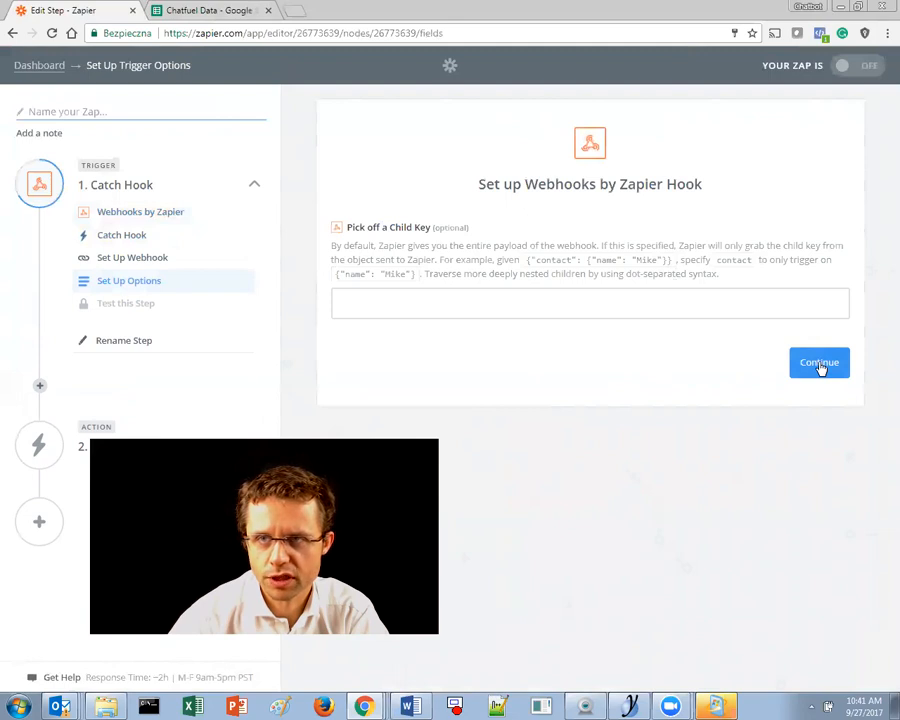
left_click(820, 366)
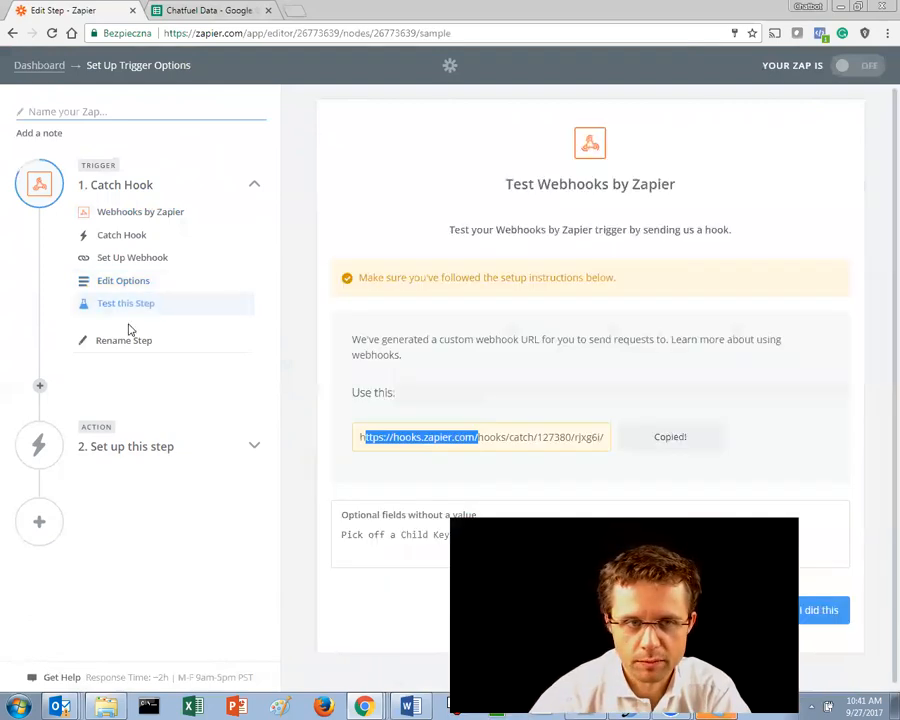
left_click(648, 443)
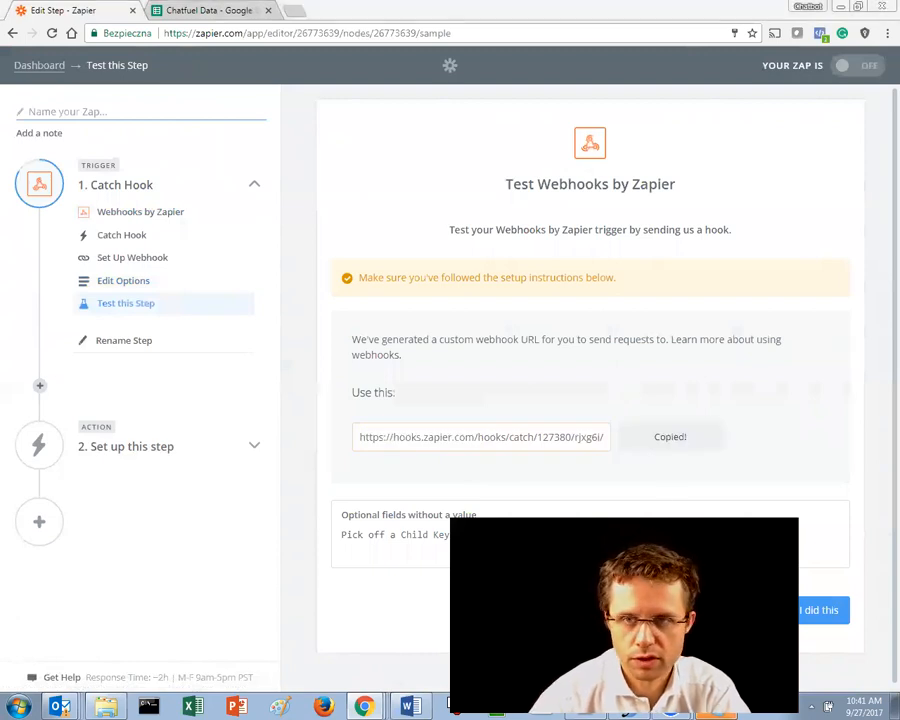
left_click_drag(0, 66, 361, 66)
double_click(361, 66)
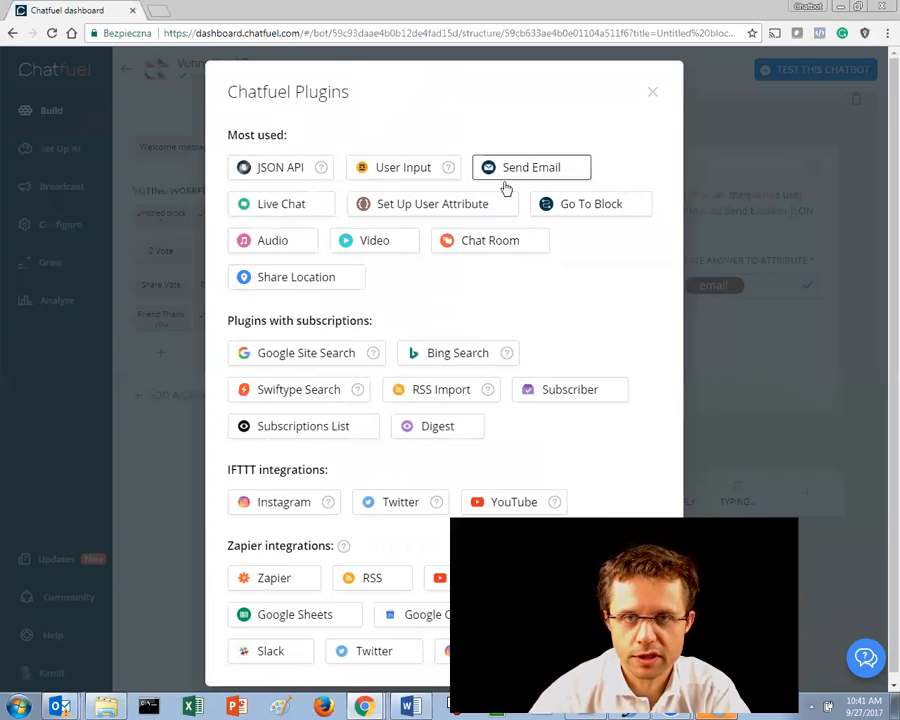
- Add a JSON API card to Get Email, leaving its request type at GET
left_click(297, 175)
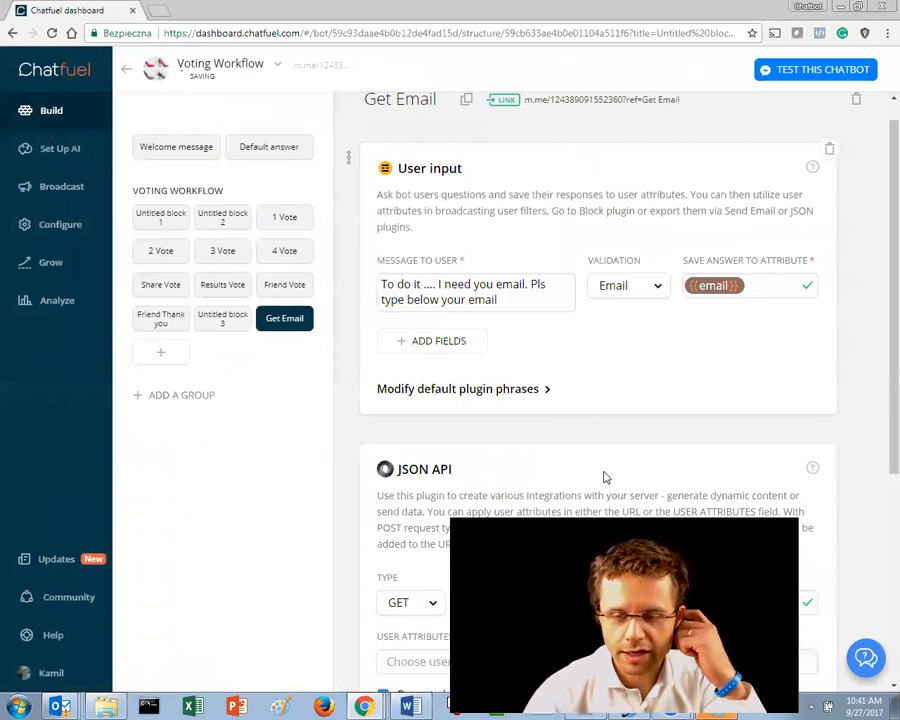
scroll(605, 477, "up", 1)
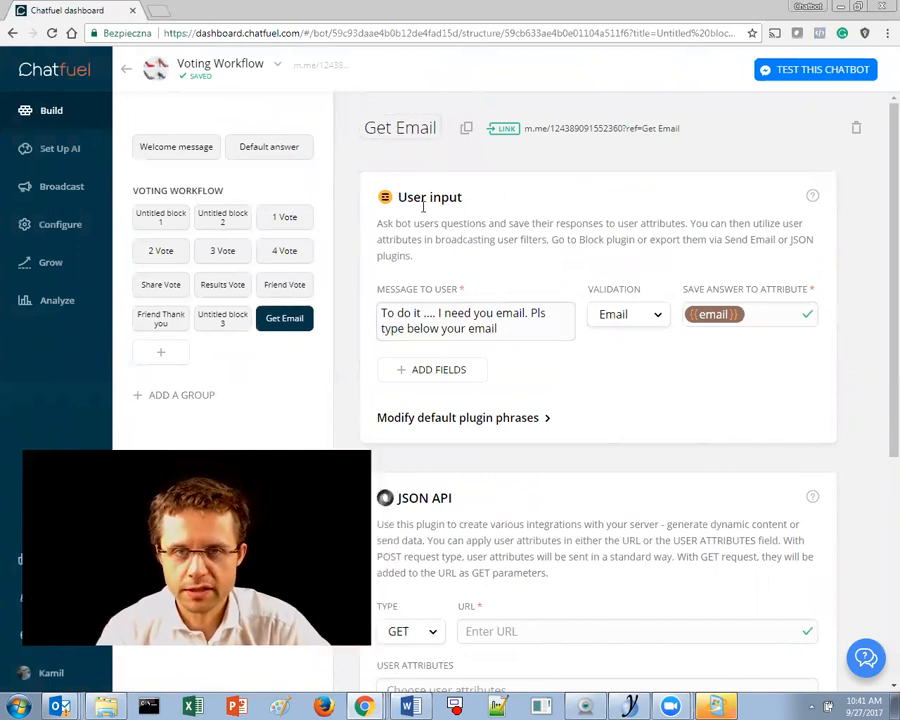
left_click_drag(413, 197, 481, 240)
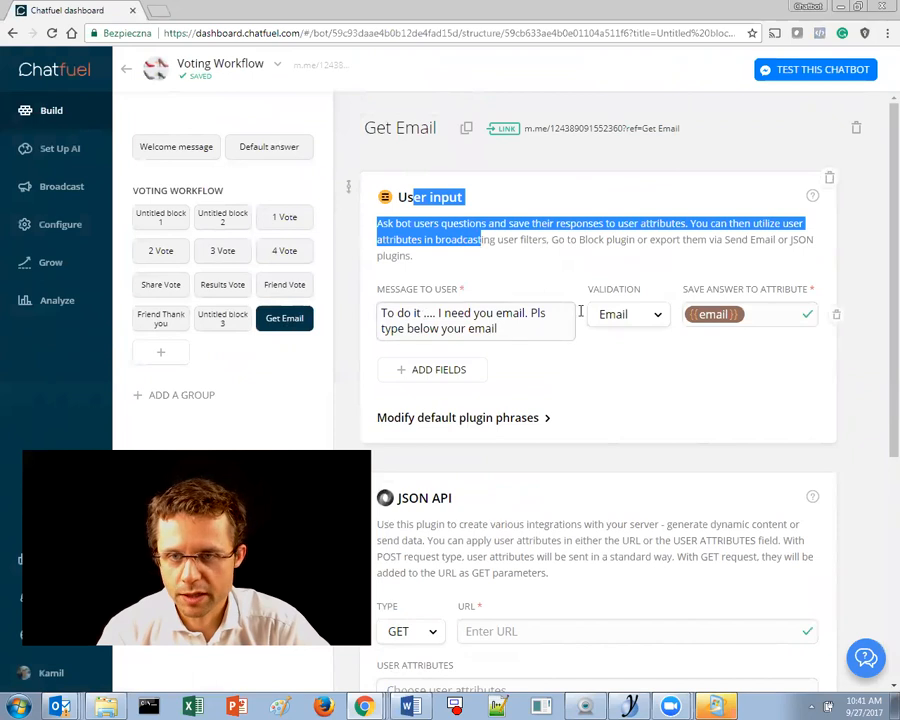
scroll(690, 460, "down", 3)
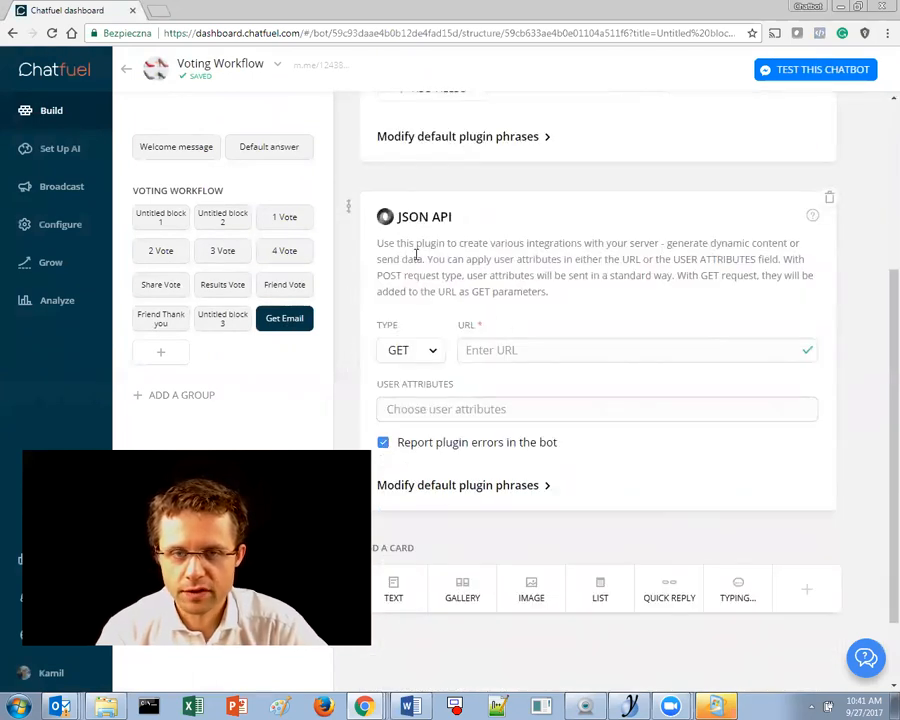
left_click(420, 352)
left_click(753, 231)
- Delete that JSON API card and add a fresh one from the Chatfuel Plugins list
left_click(829, 197)
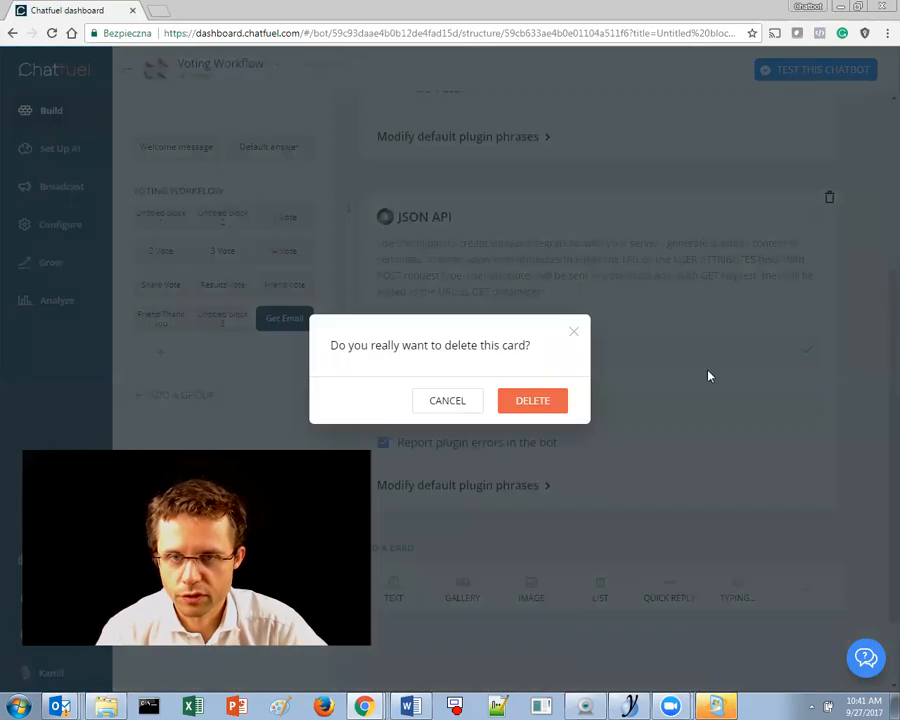
left_click(532, 402)
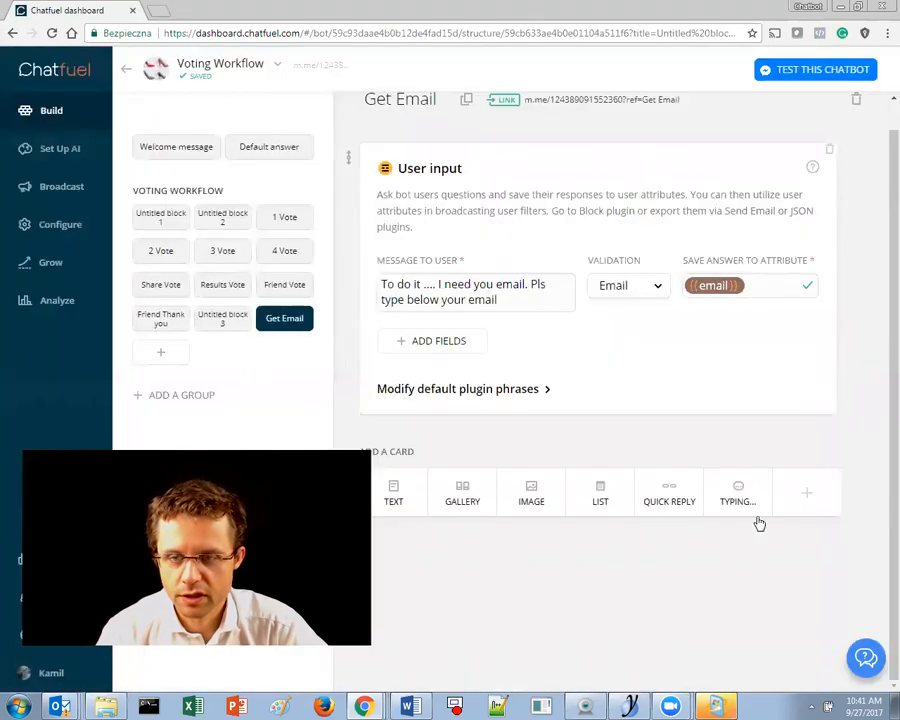
left_click(808, 496)
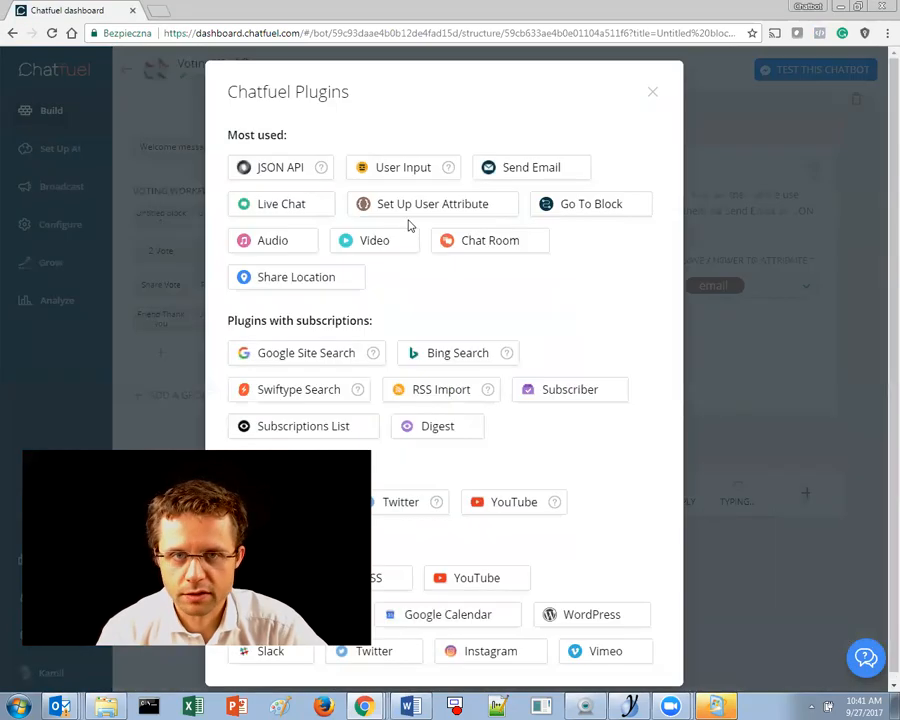
left_click(276, 168)
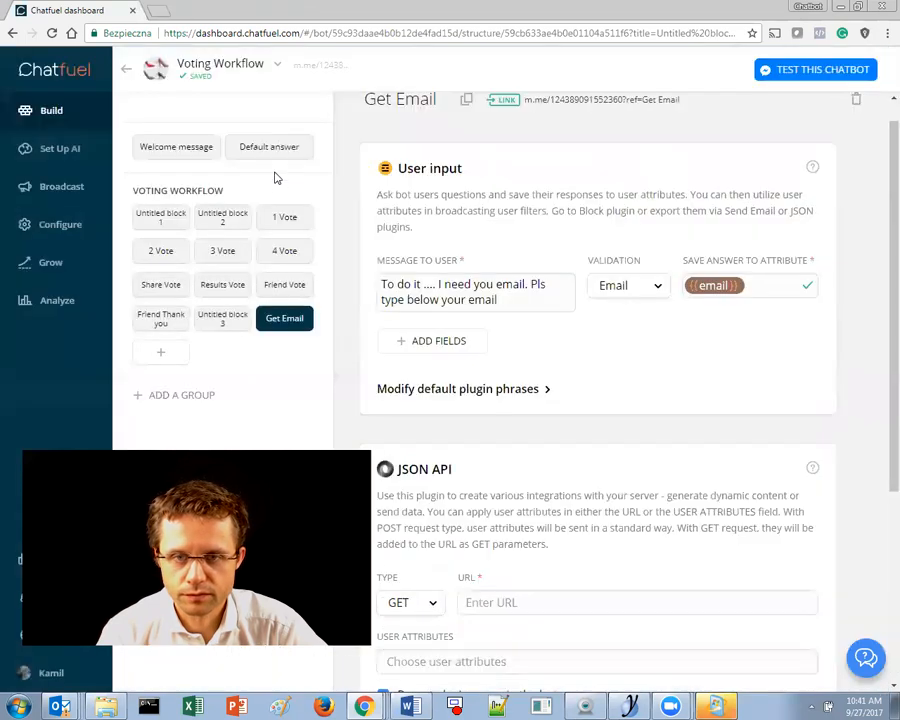
- Set the JSON API card to POST and paste the Zapier webhook URL
scroll(495, 455, "down", 3)
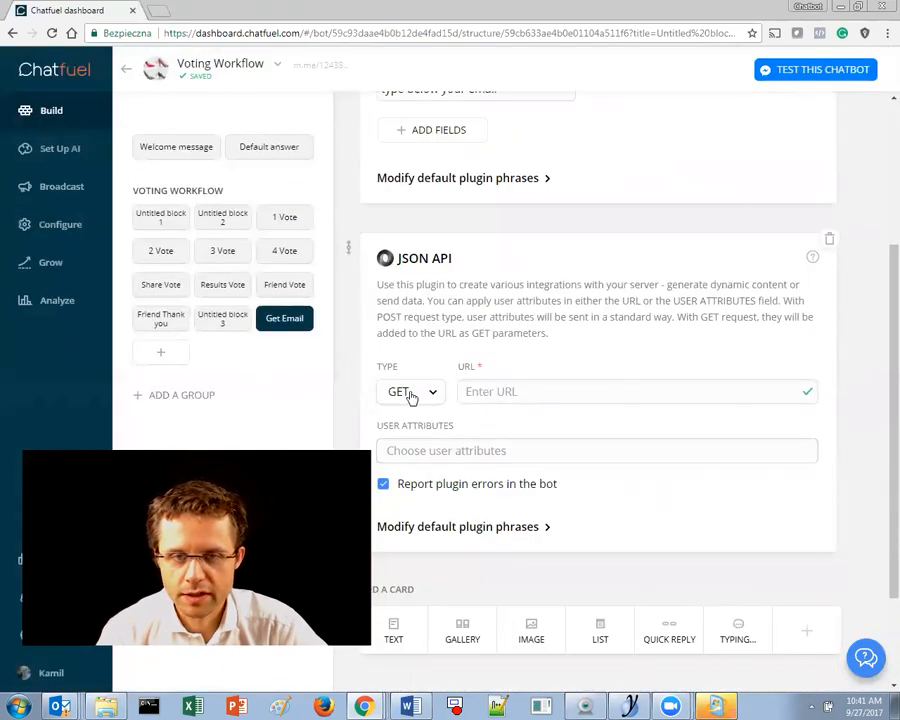
left_click(412, 395)
left_click(413, 420)
left_click(502, 391)
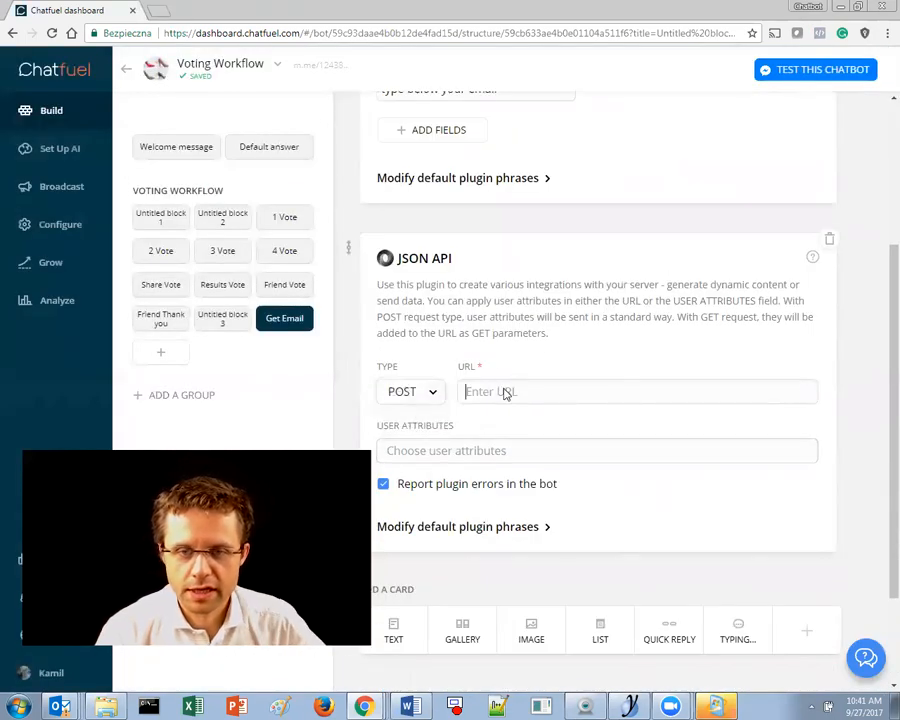
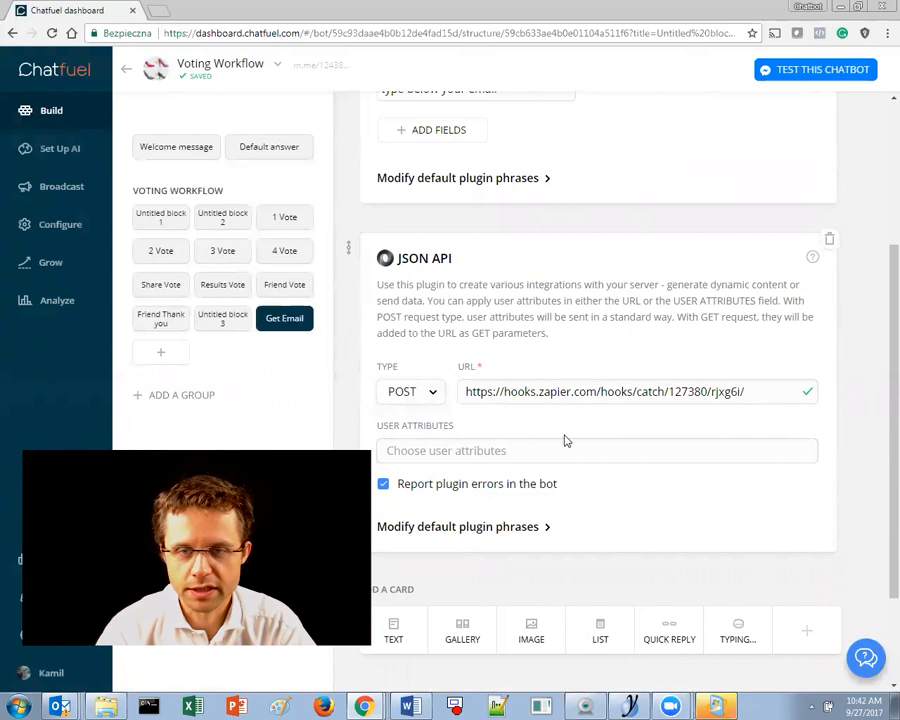
- Add last name, first name, email, timezone, messenger user id, profile pic url and ref attributes
scroll(562, 440, "down", 2)
left_click(452, 312)
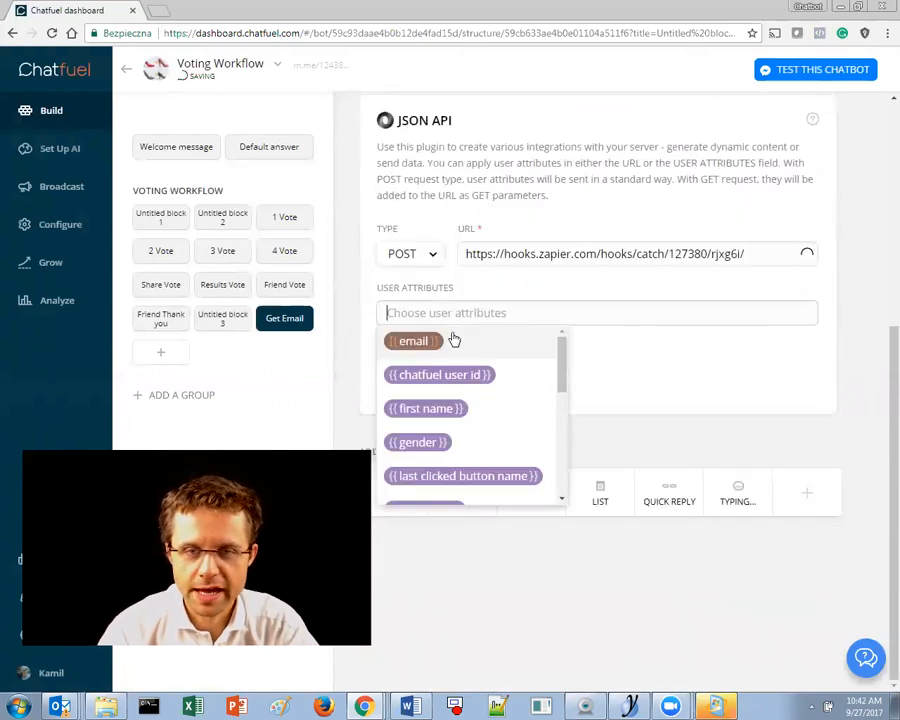
left_click(397, 287)
left_click(460, 313)
left_click(507, 270)
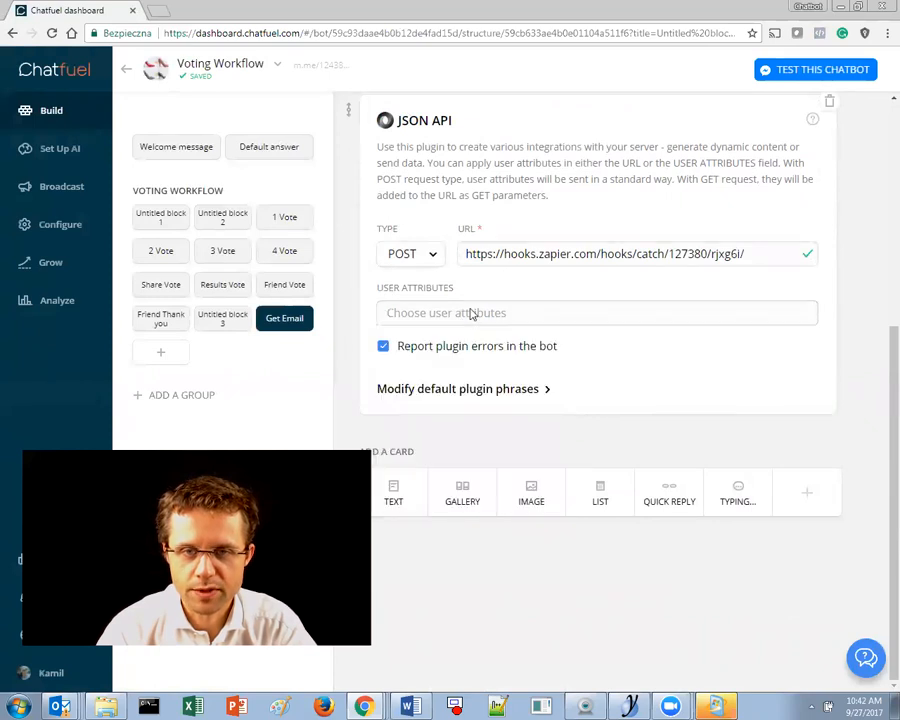
left_click(394, 312)
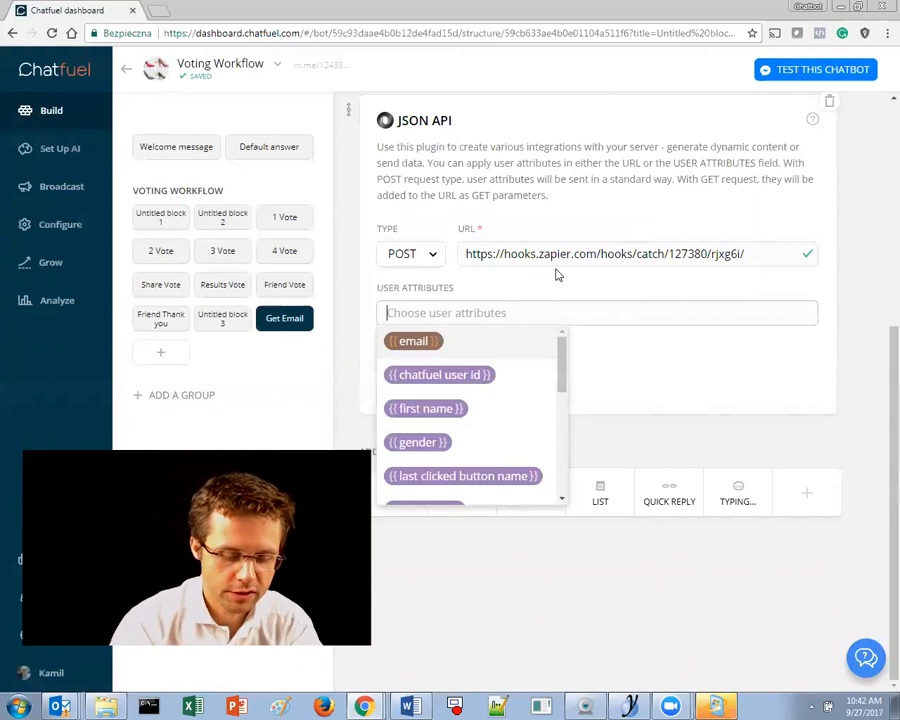
type("la")
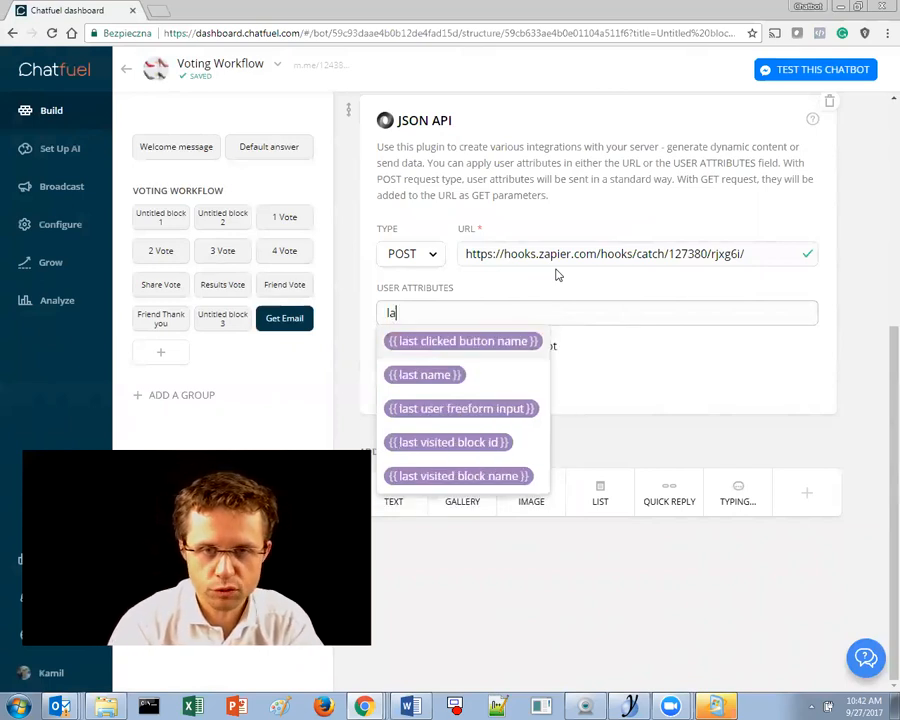
left_click(478, 374)
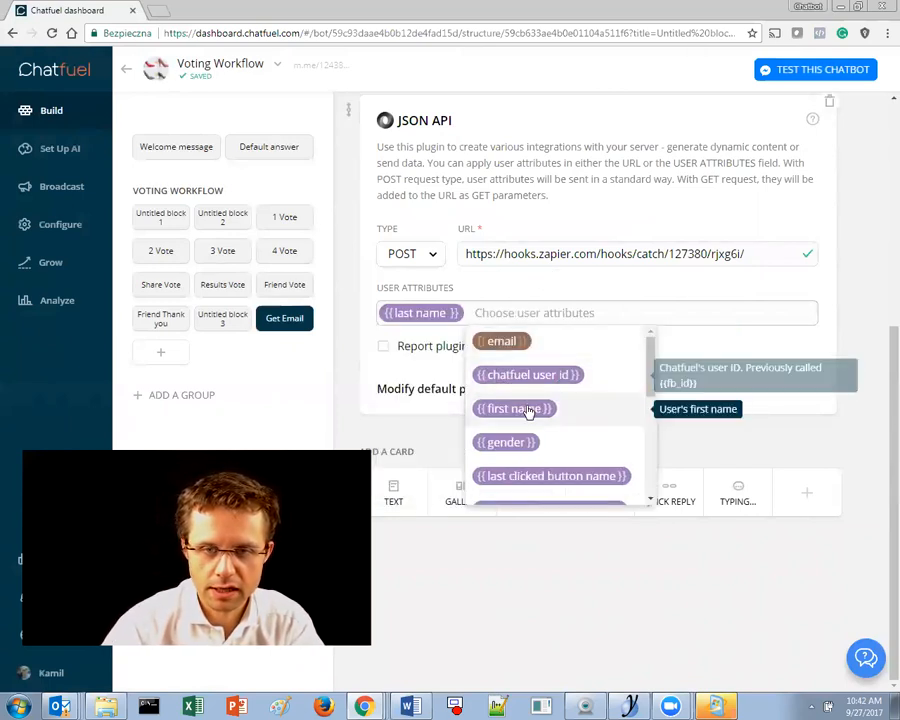
left_click(528, 410)
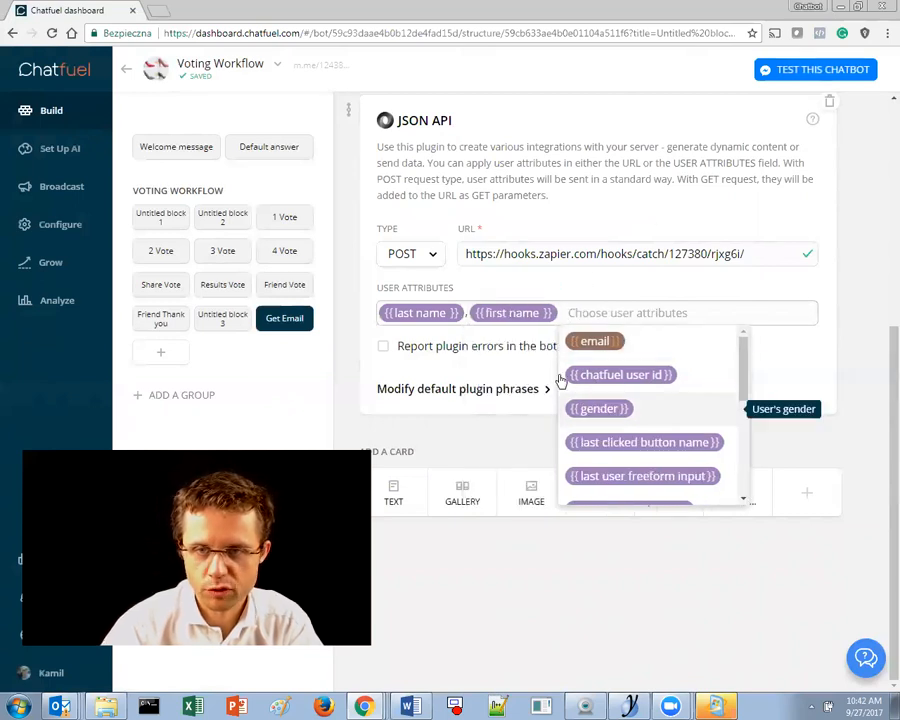
left_click(600, 343)
scroll(778, 443, "down", 5)
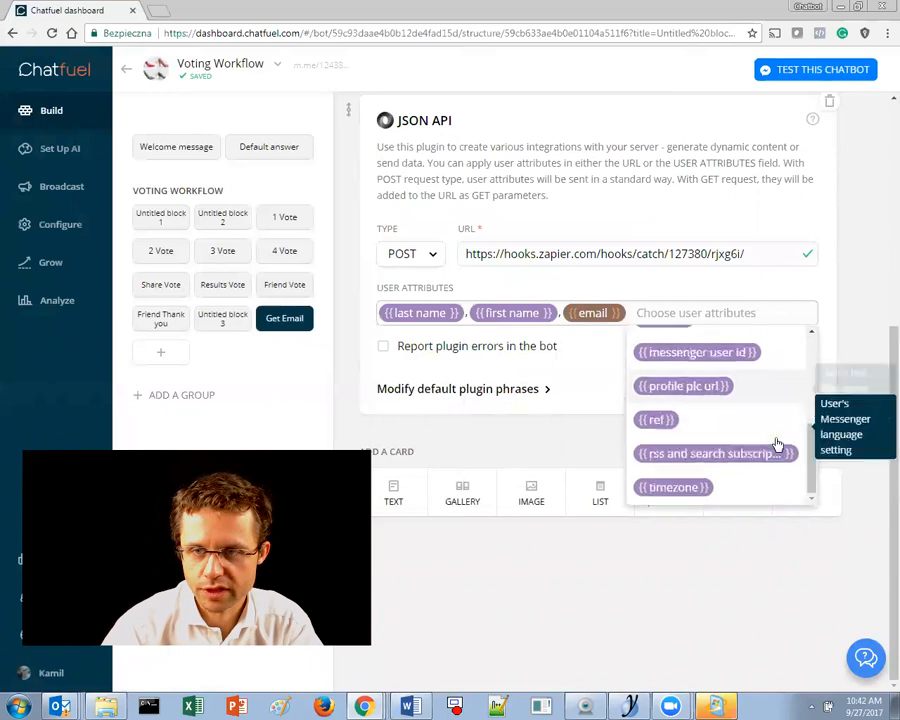
left_click(690, 494)
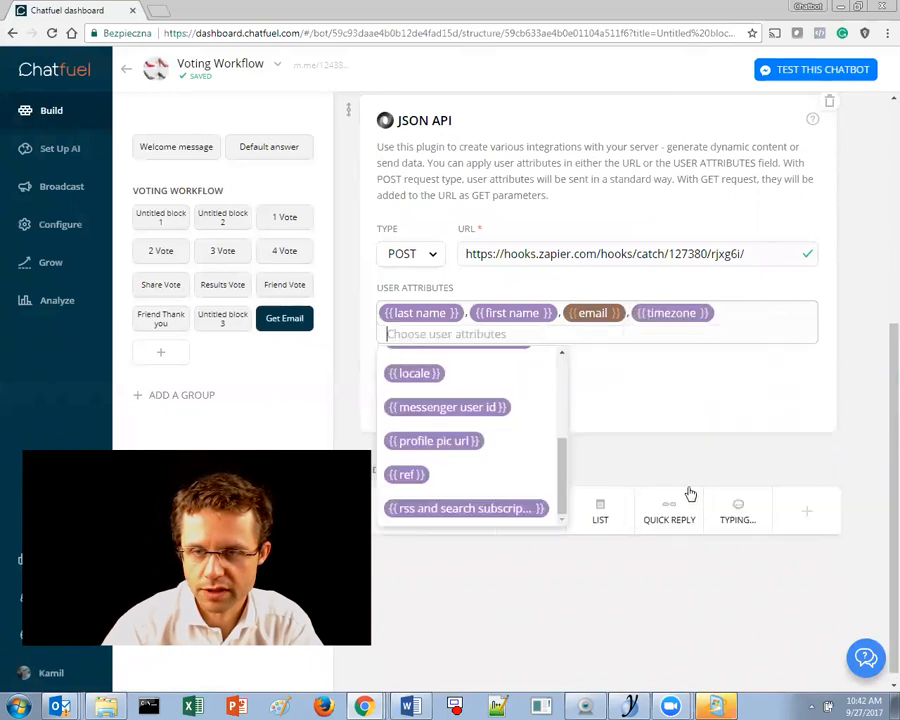
left_click(448, 409)
left_click(576, 456)
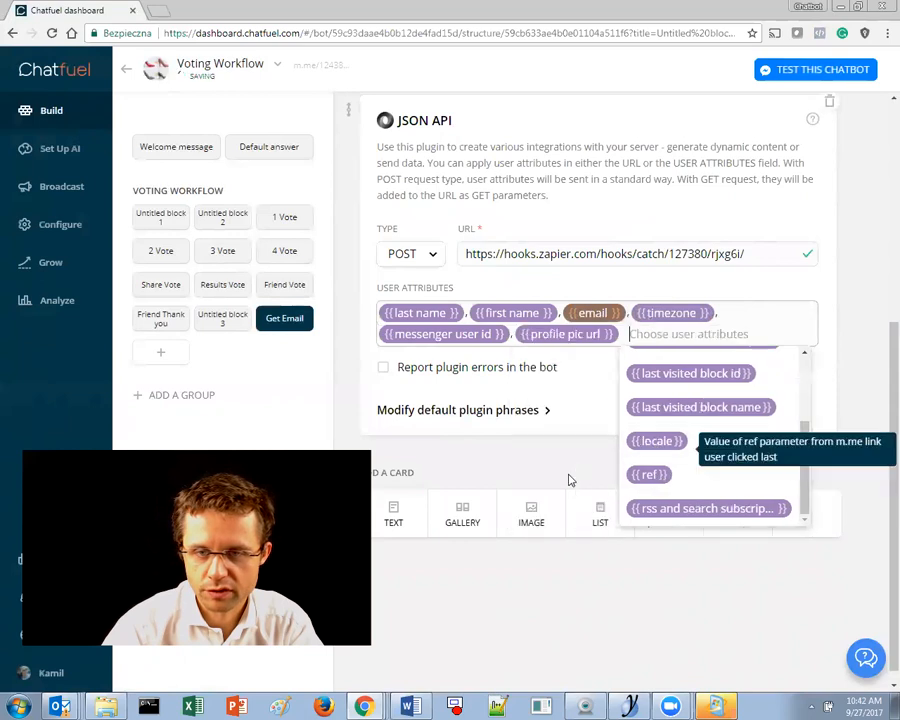
left_click(633, 480)
- Add gender, chatfuel user id, locale, last clicked button, last visited block, freeform input and subscriptions attributes
left_click(618, 323)
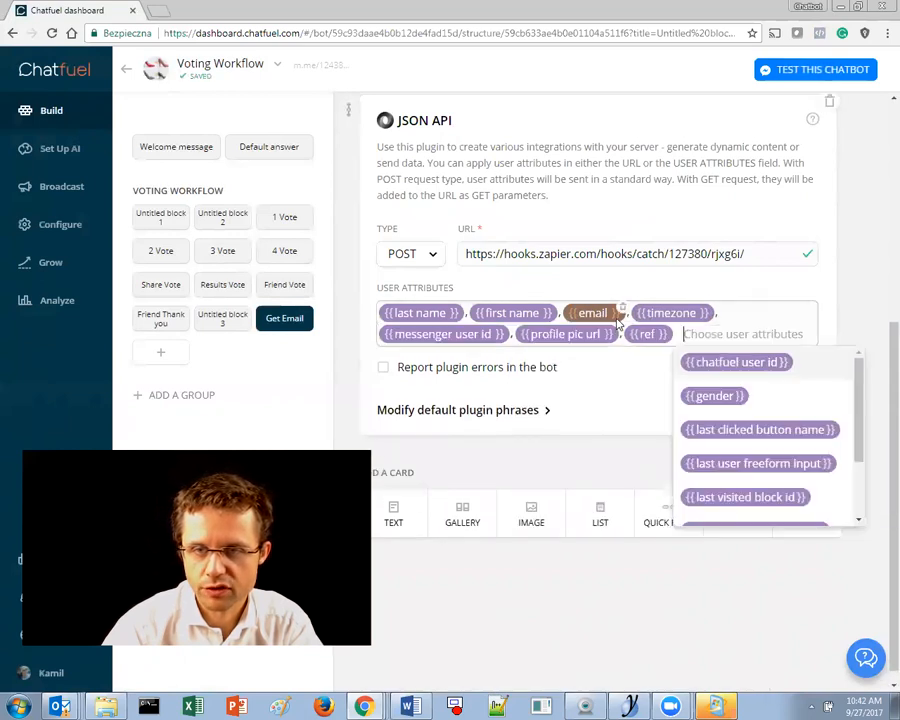
left_click(700, 395)
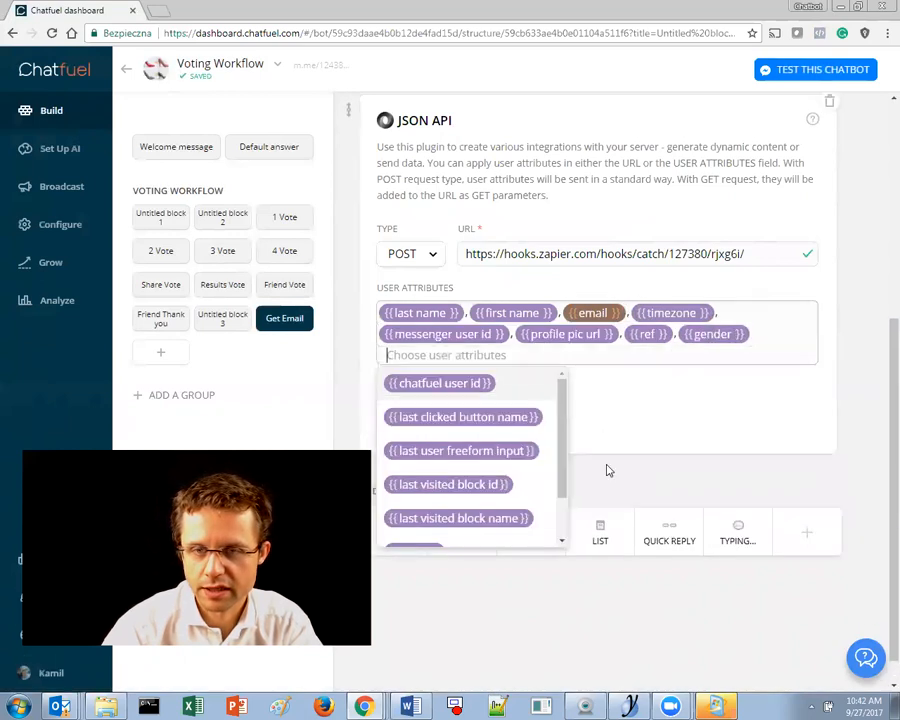
left_click(482, 383)
left_click(640, 384)
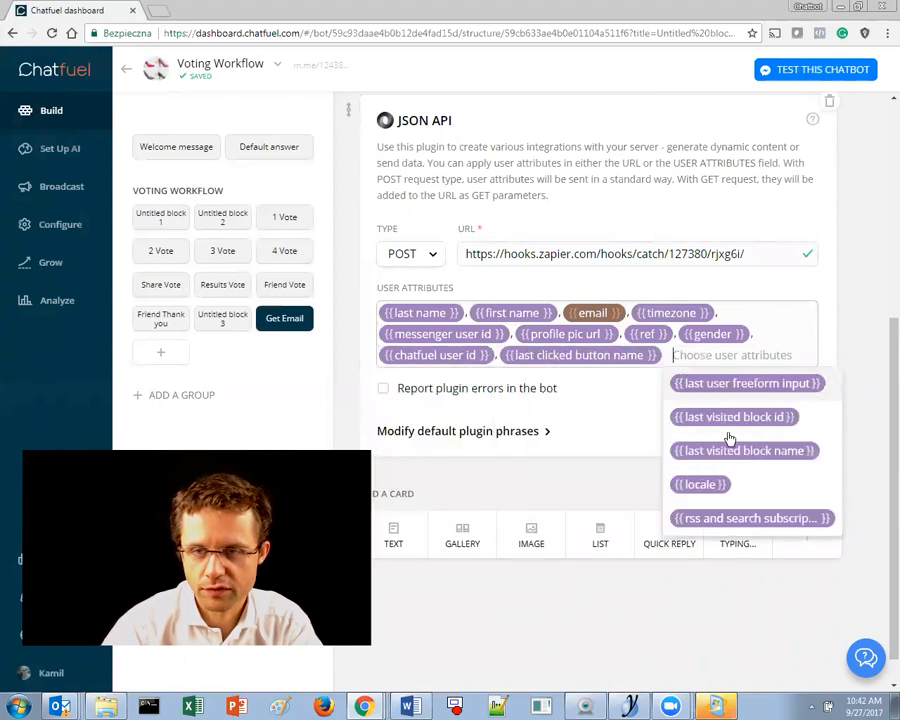
left_click(740, 486)
left_click(500, 438)
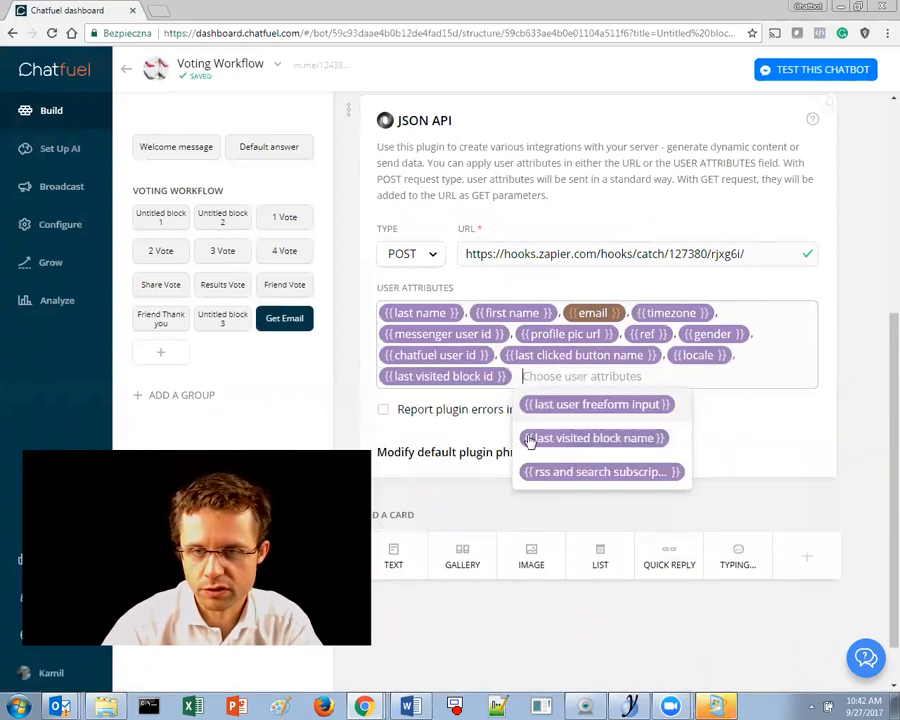
left_click(595, 405)
left_click(680, 406)
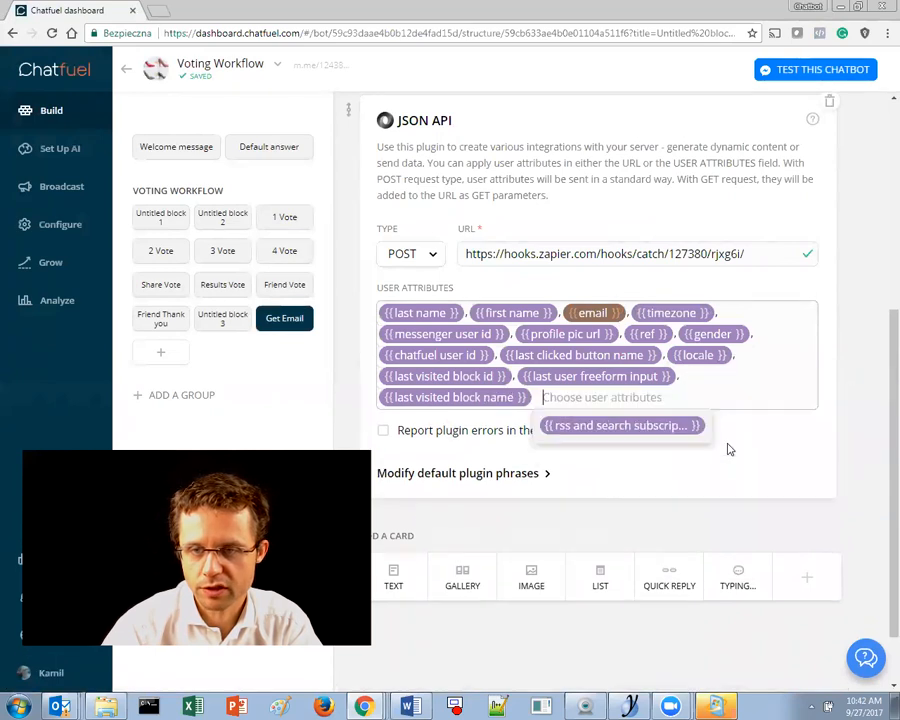
left_click(680, 426)
left_click(735, 468)
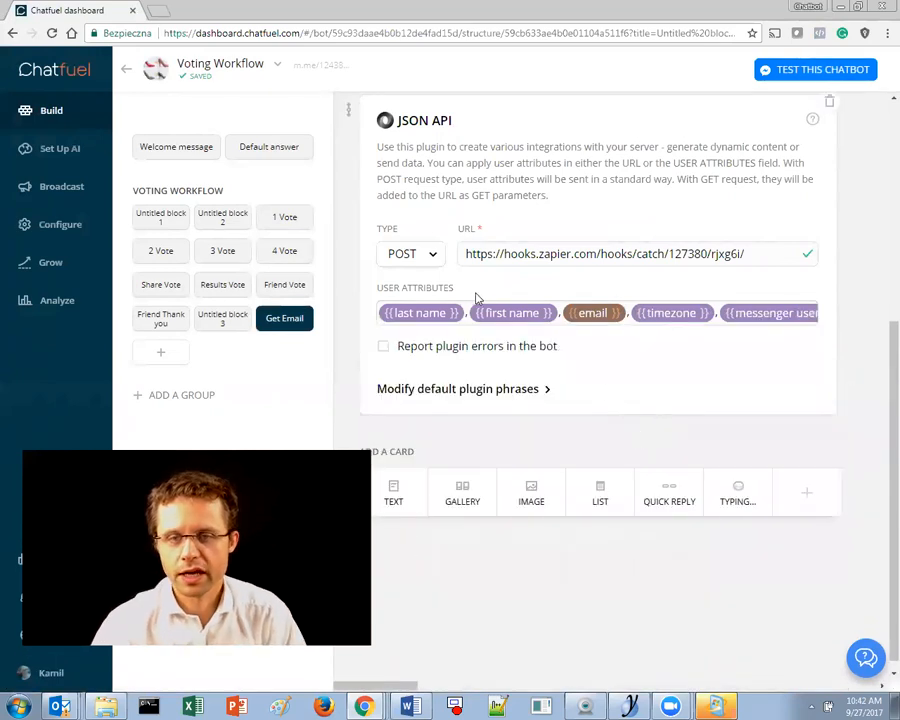
- Review the full attribute list after postponing the Windows update restart
left_click(565, 326)
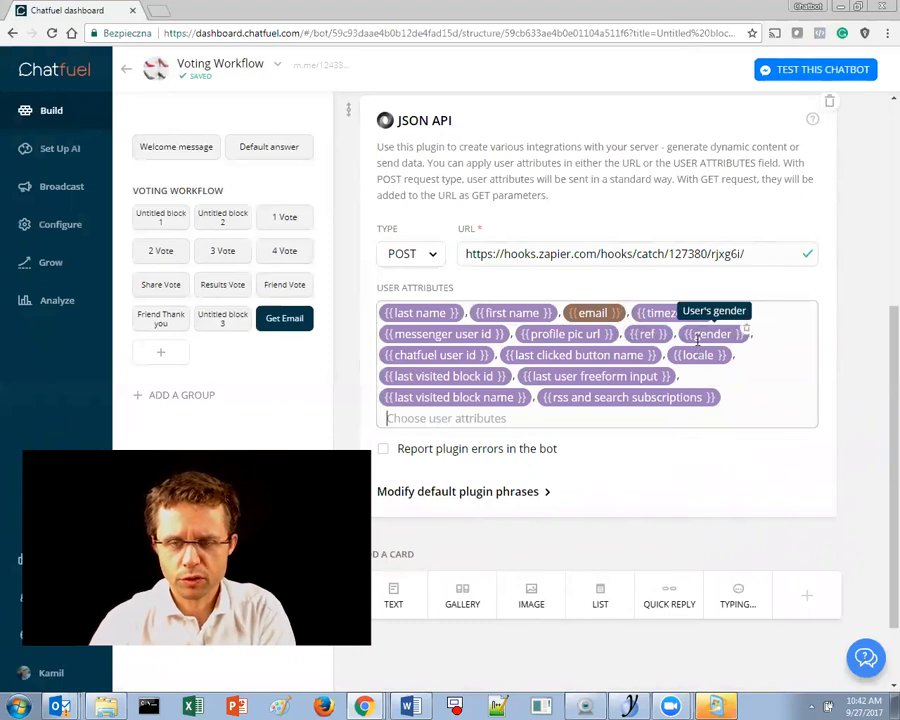
right_click(718, 704)
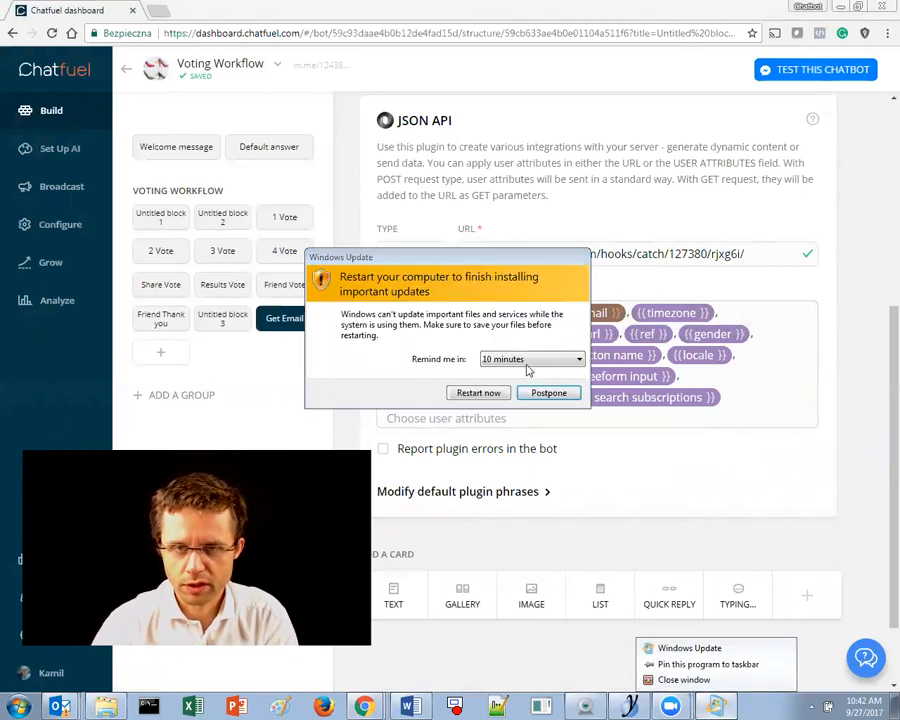
left_click(555, 396)
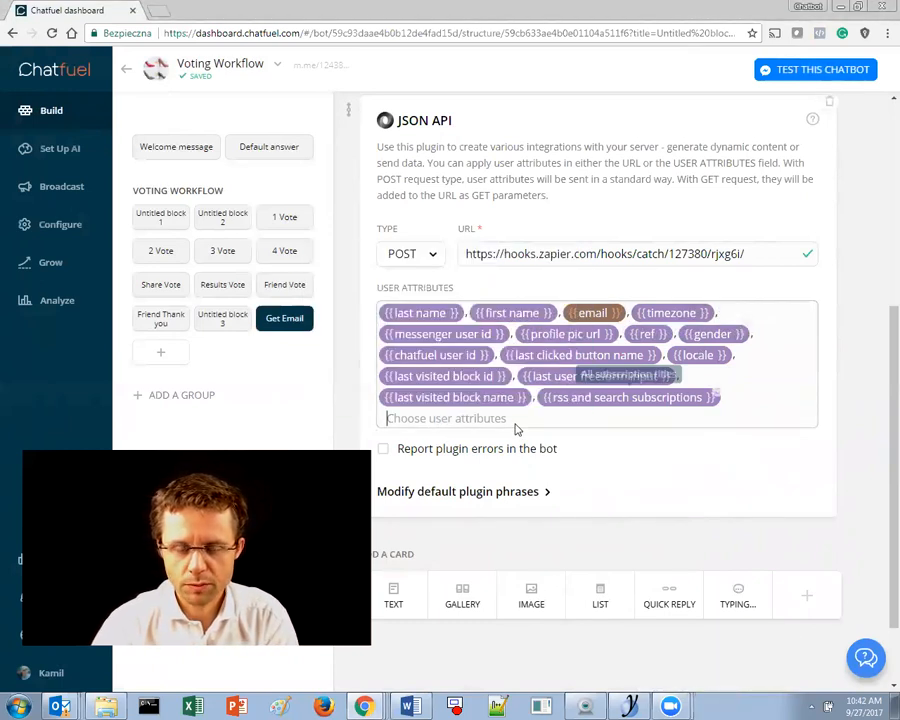
left_click(757, 472)
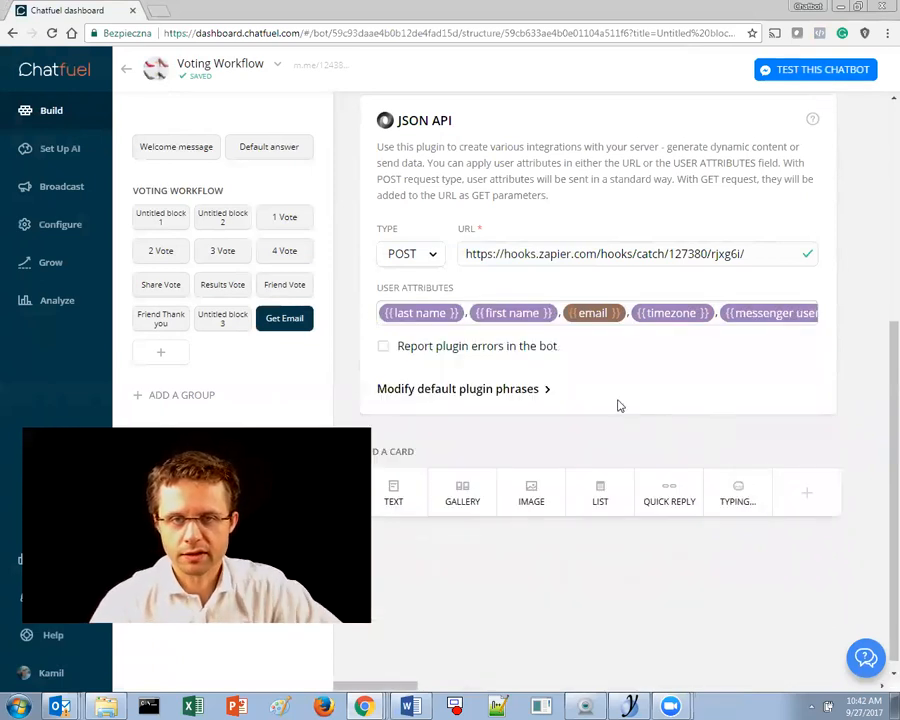
scroll(572, 215, "up", 3)
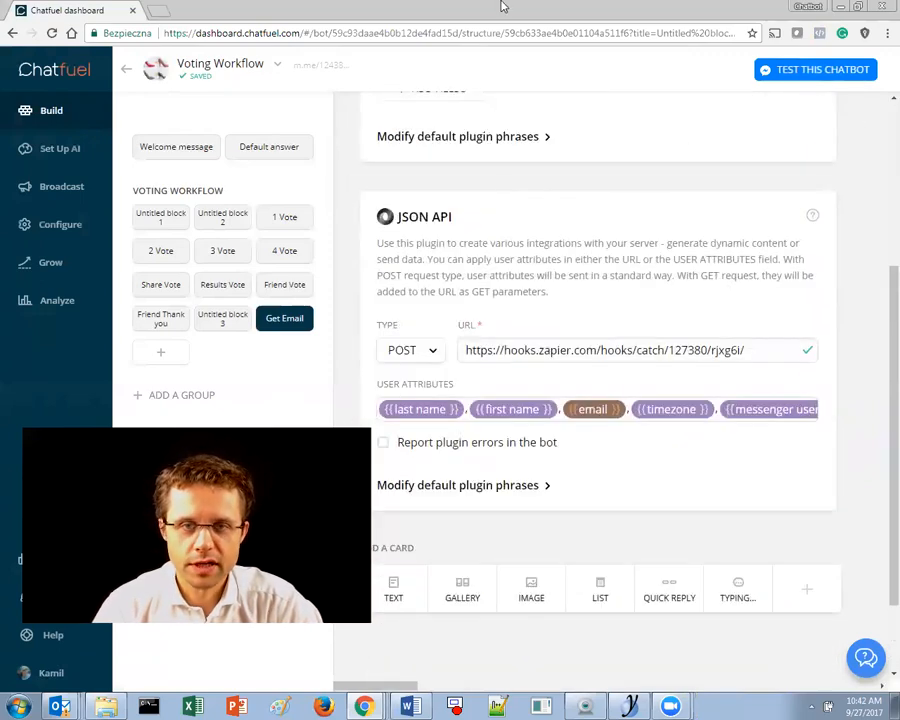
- Set Zapier's Catch Hook test step listening for a new hook, then return to Chatfuel
key("alt+Tab")
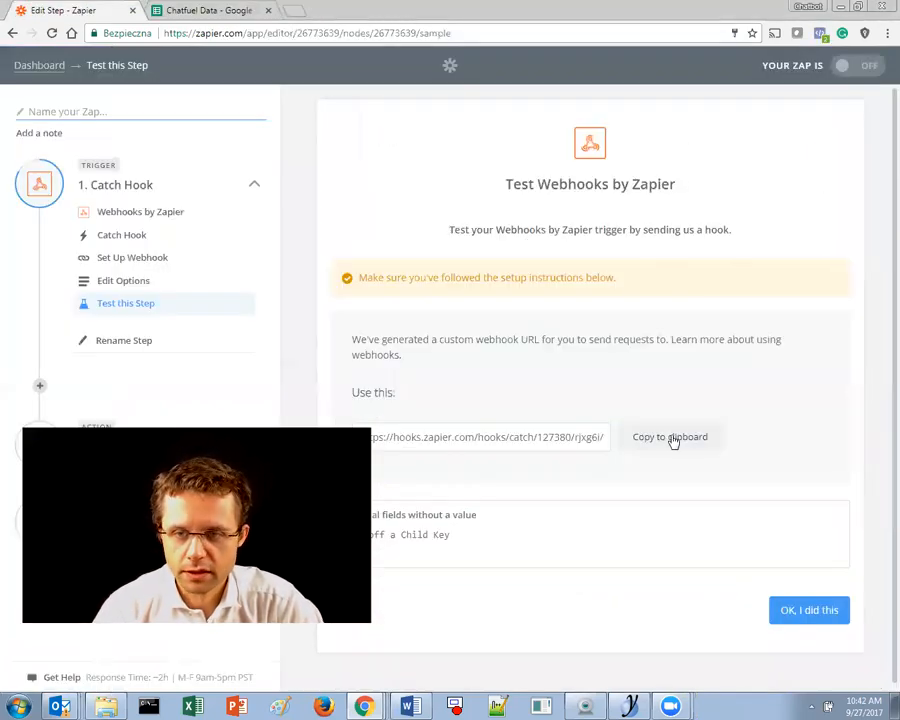
scroll(746, 521, "down", 1)
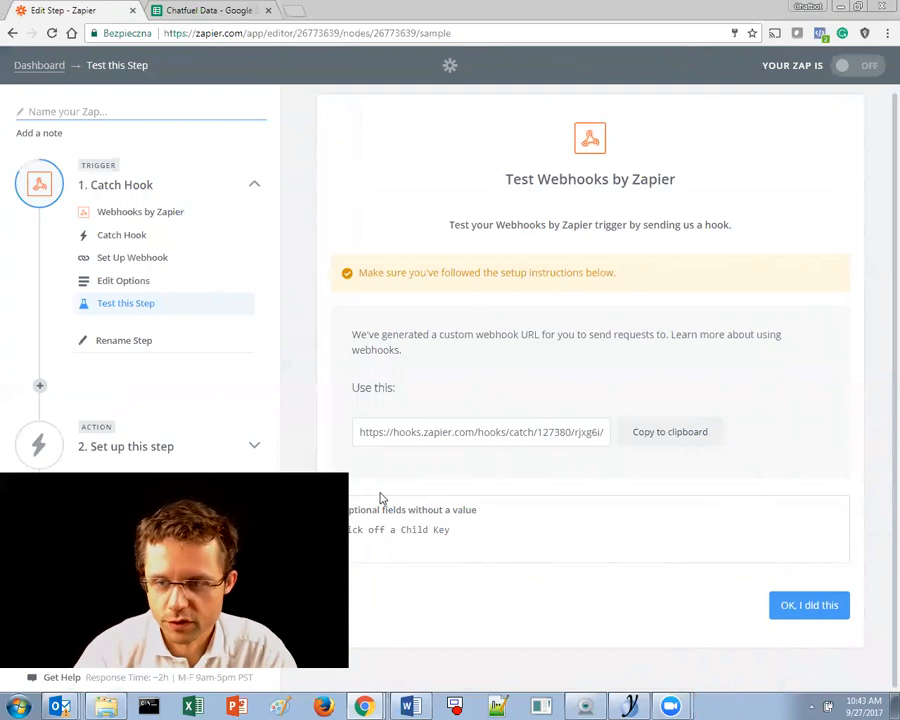
left_click(809, 605)
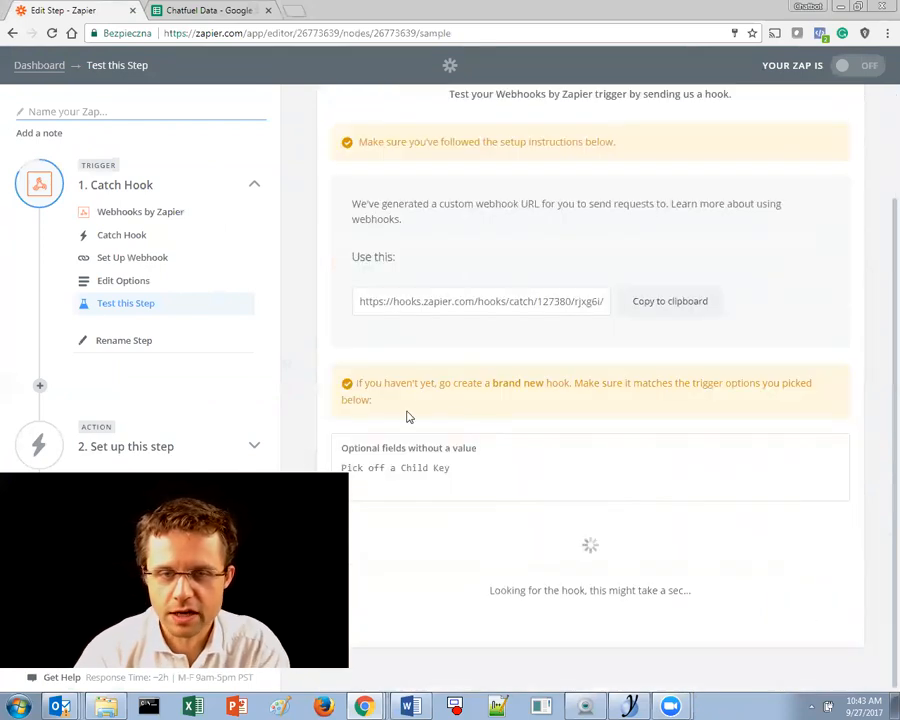
left_click_drag(356, 383, 447, 398)
left_click_drag(427, 386, 560, 398)
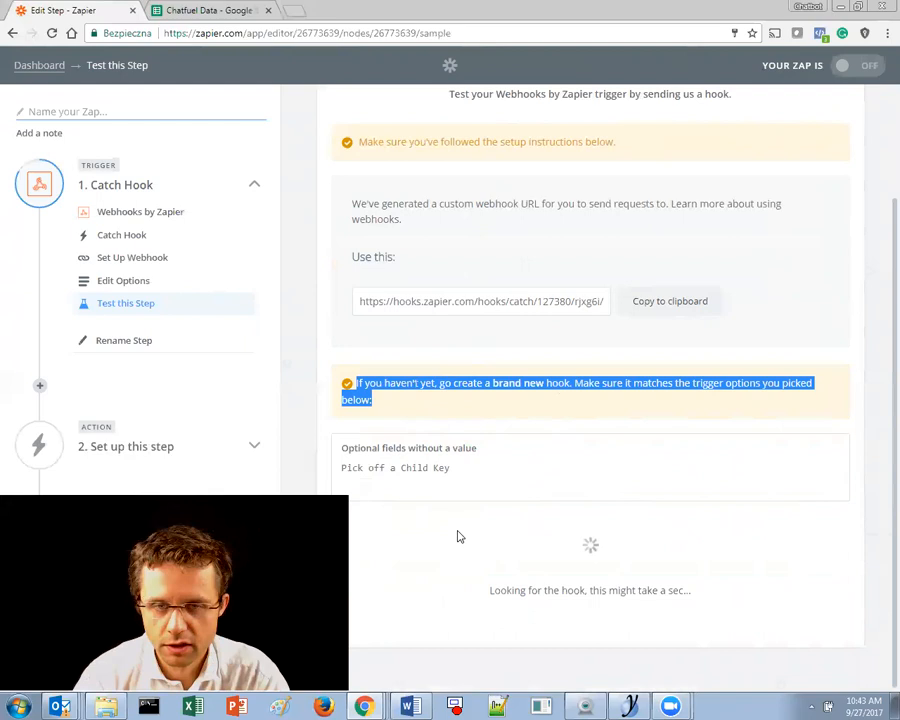
left_click_drag(486, 600, 692, 592)
left_click_drag(0, 120, 330, 1)
scroll(613, 390, "down", 2)
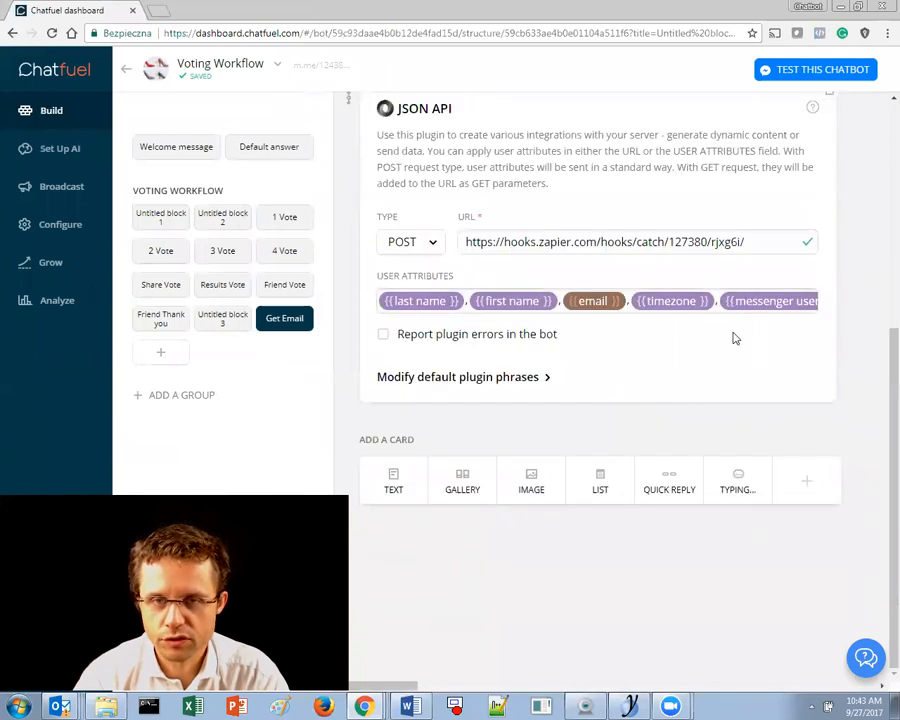
- Open the Get Email block's m.me link, then go back to the Chatfuel dashboard
scroll(740, 405, "up", 4)
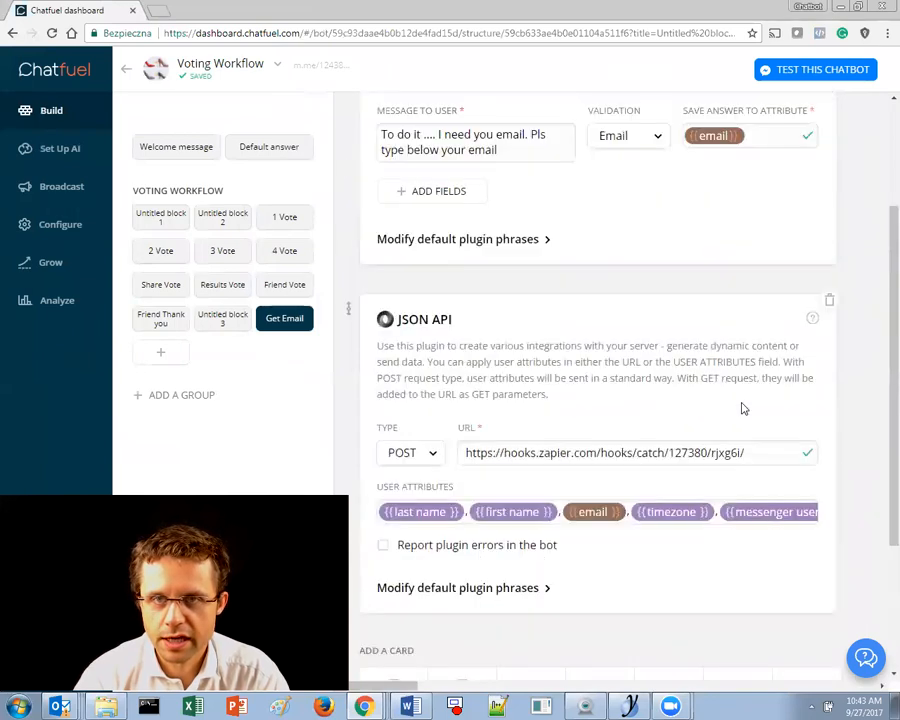
left_click(575, 131)
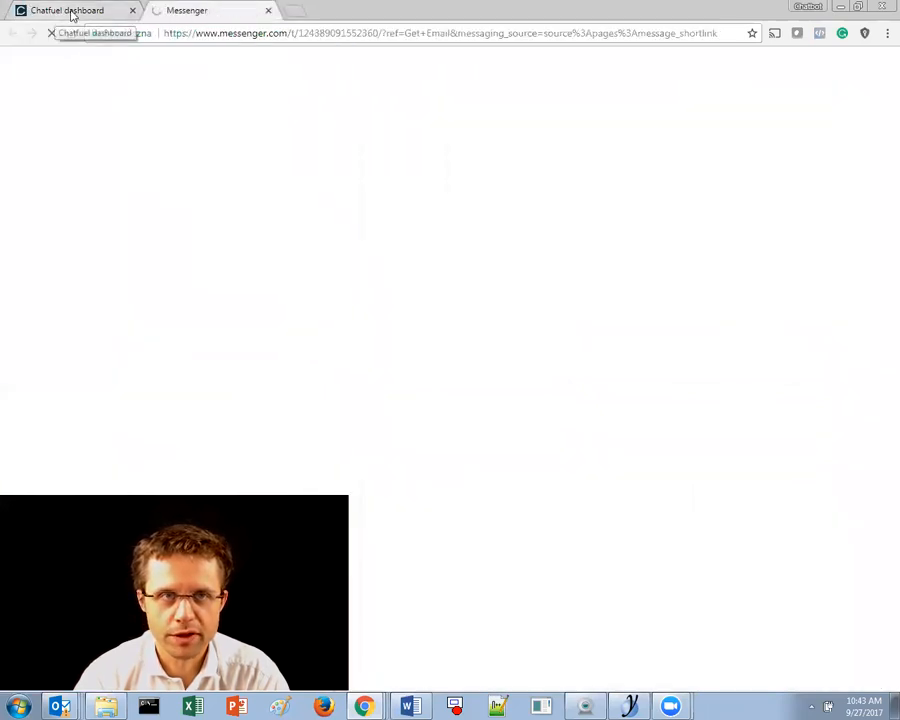
left_click(113, 17)
left_click(174, 10)
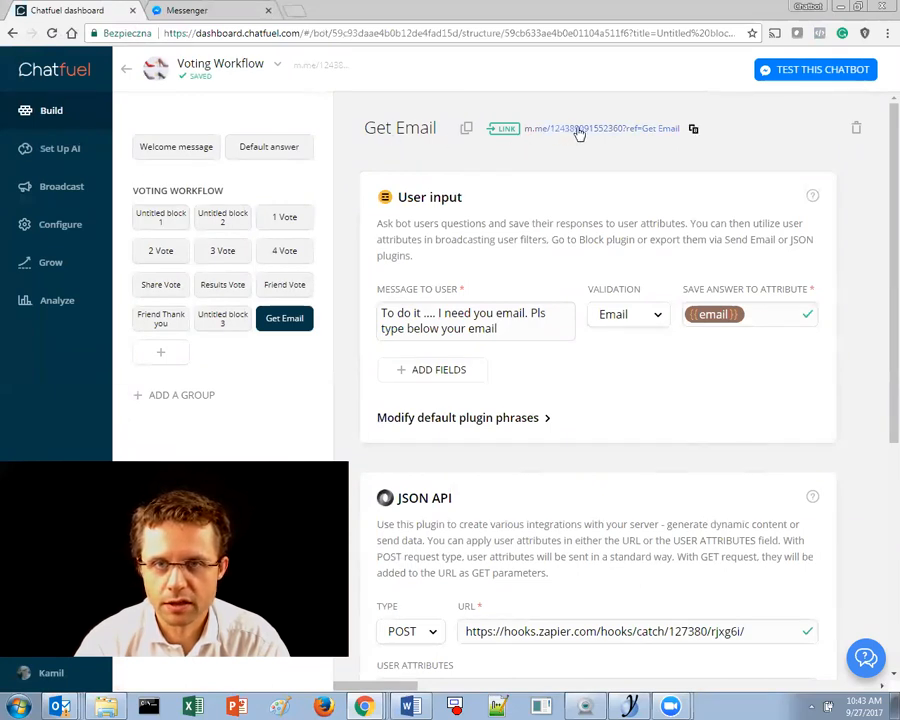
- Toggle the Get Email block link off and on with ref 'Get Email23324', then open its m.me link
left_click(501, 132)
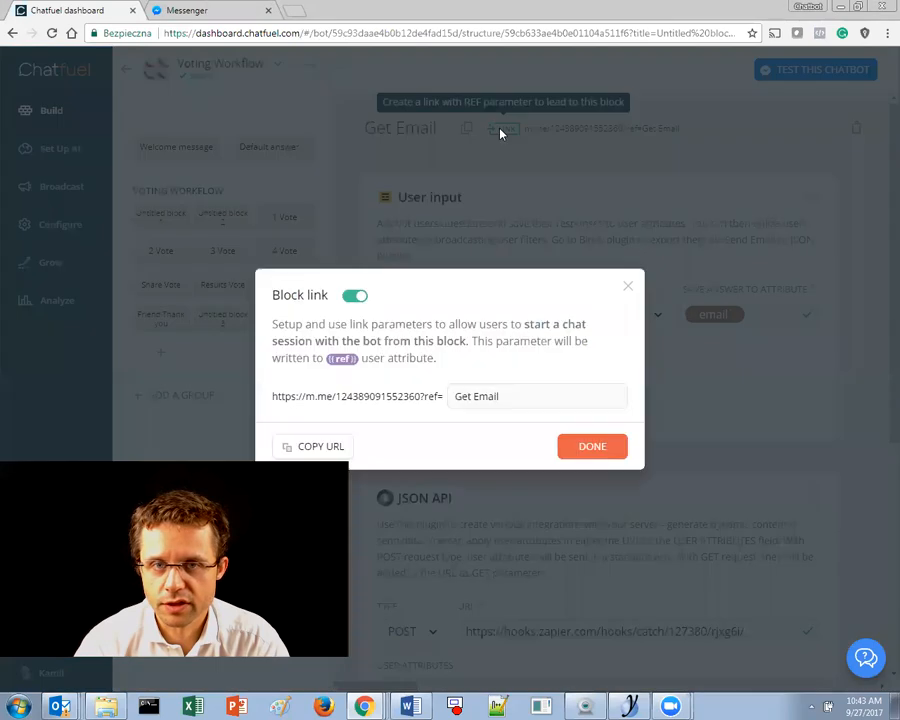
left_click(358, 295)
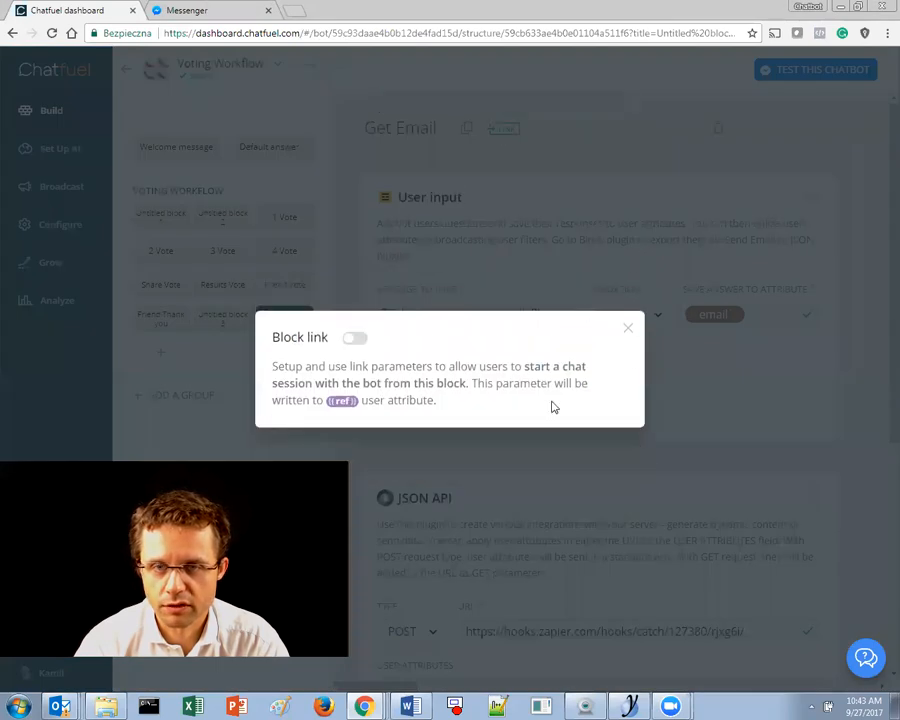
left_click(628, 327)
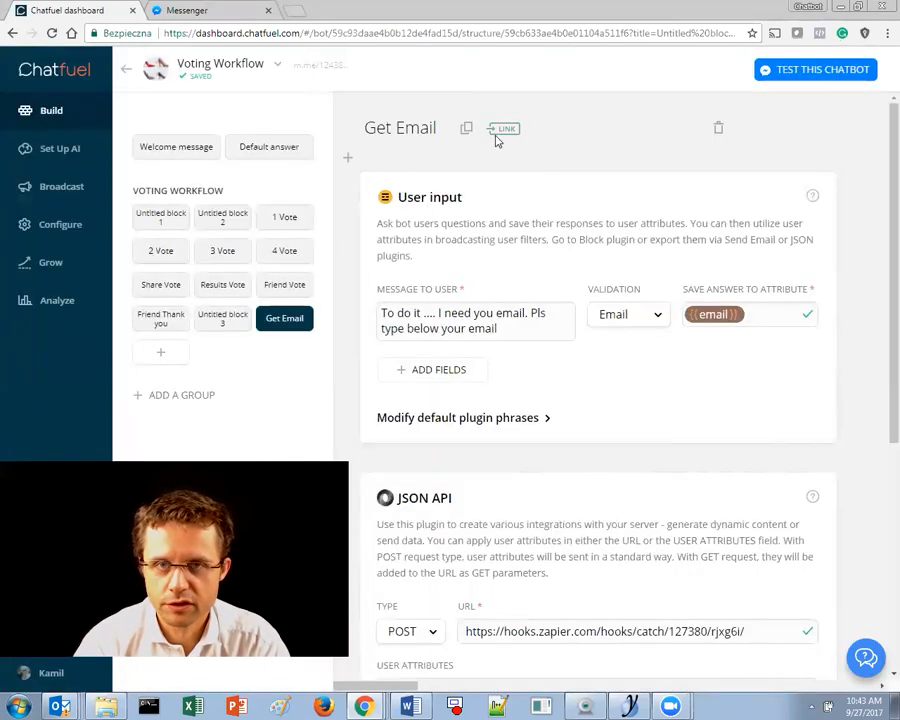
left_click(503, 130)
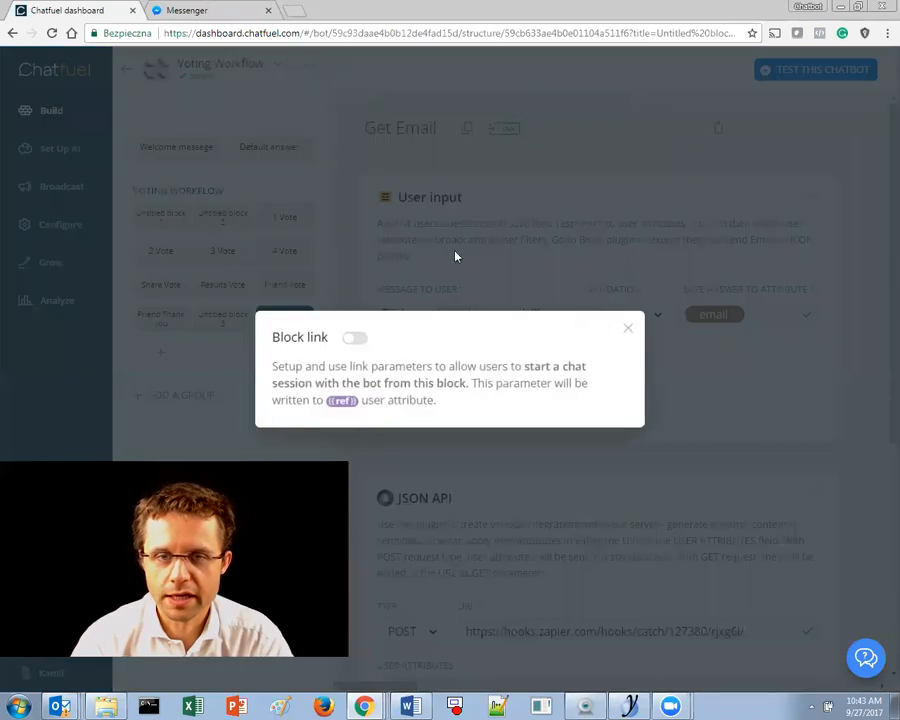
left_click(362, 340)
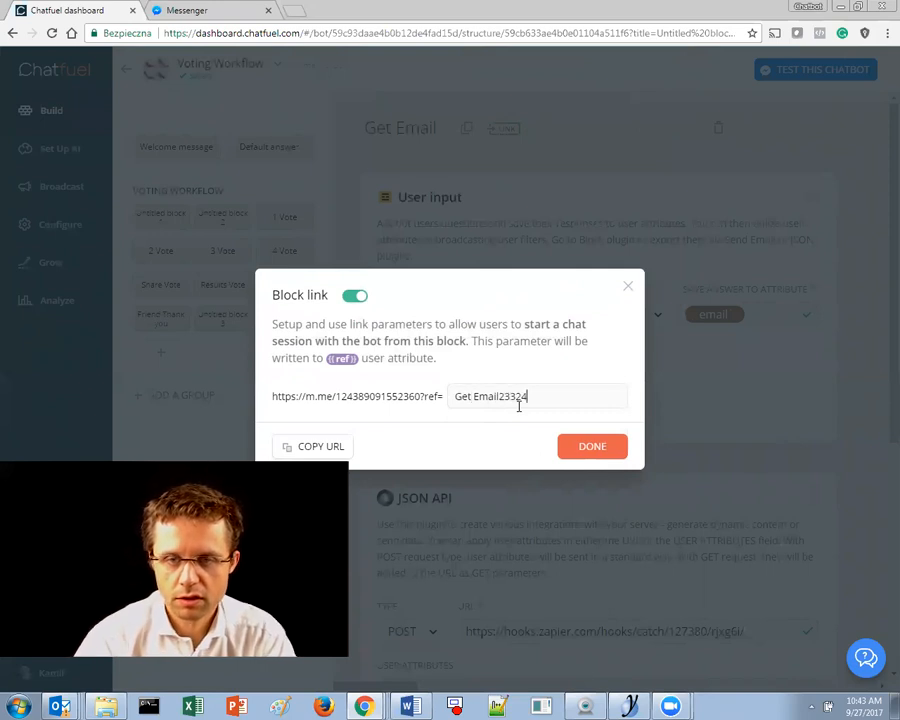
left_click(592, 447)
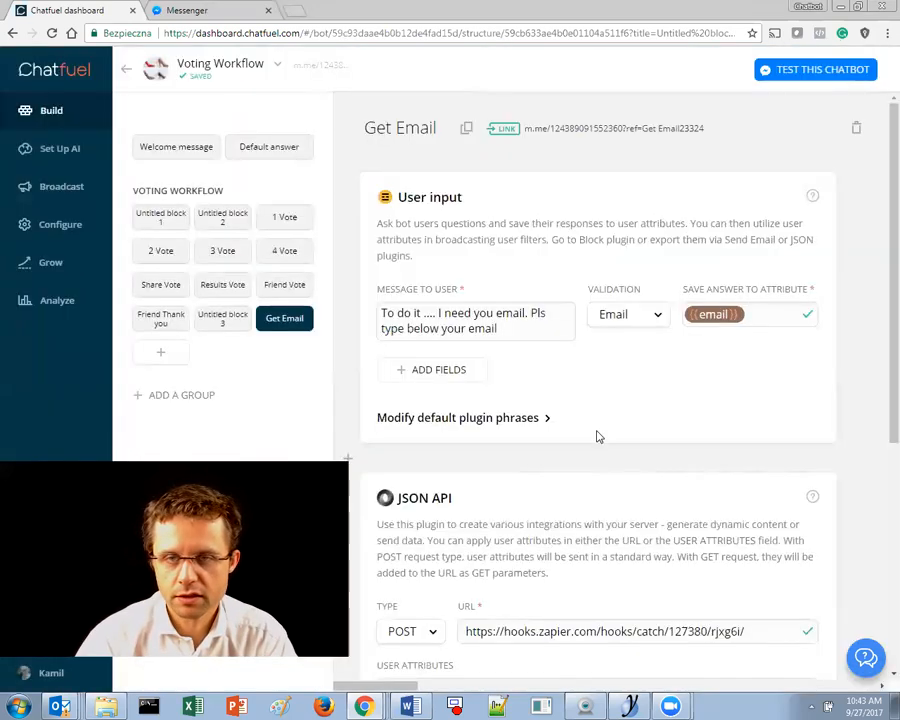
left_click(577, 133)
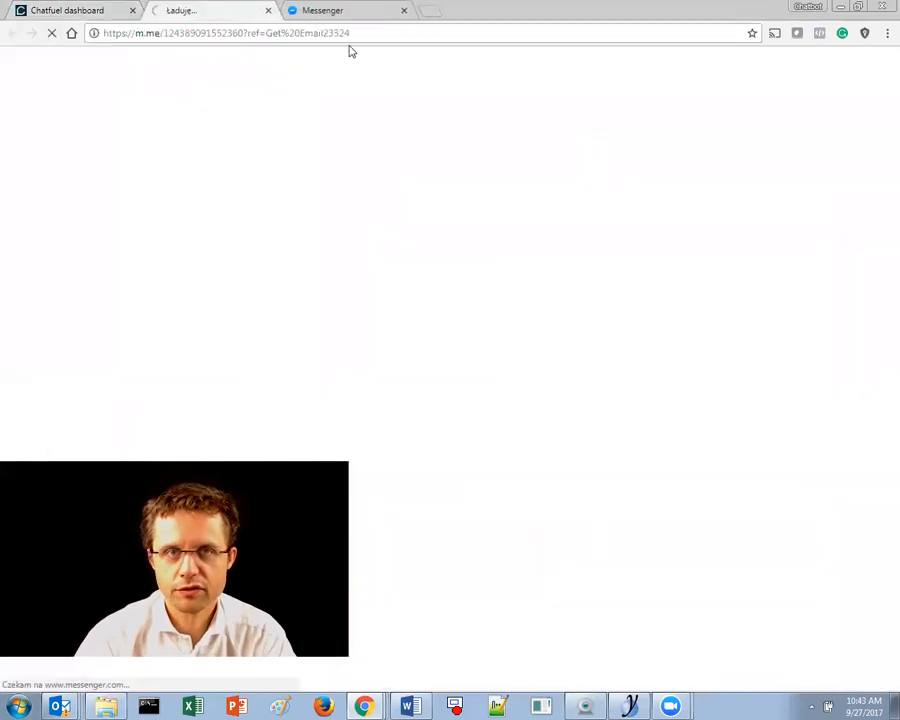
- Send 'fhssfd' to the Voting Workflow bot, then reply with a test e-mail address
left_click(404, 11)
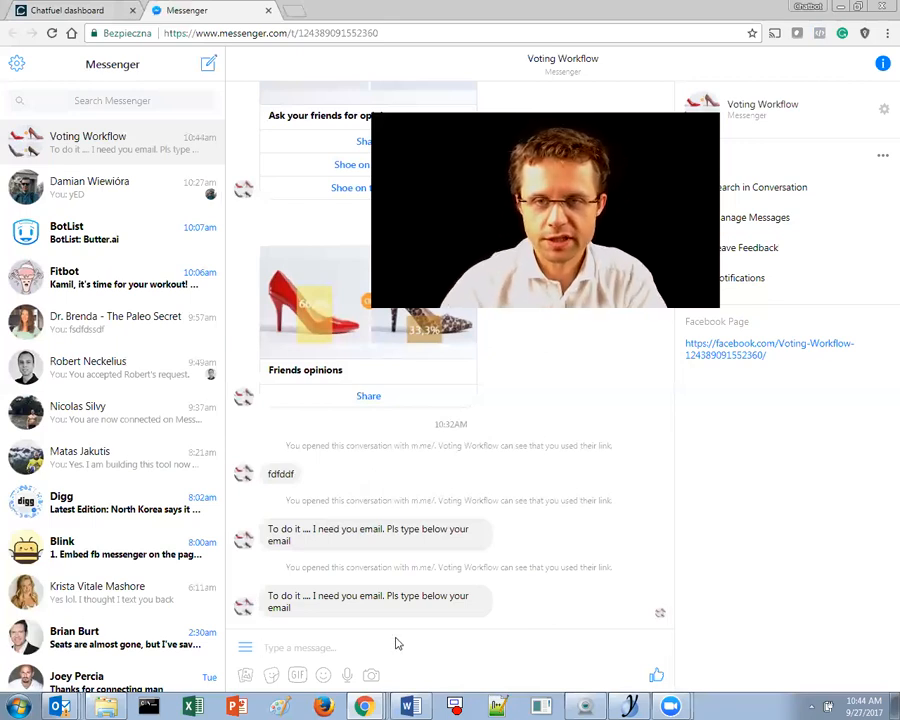
left_click(366, 626)
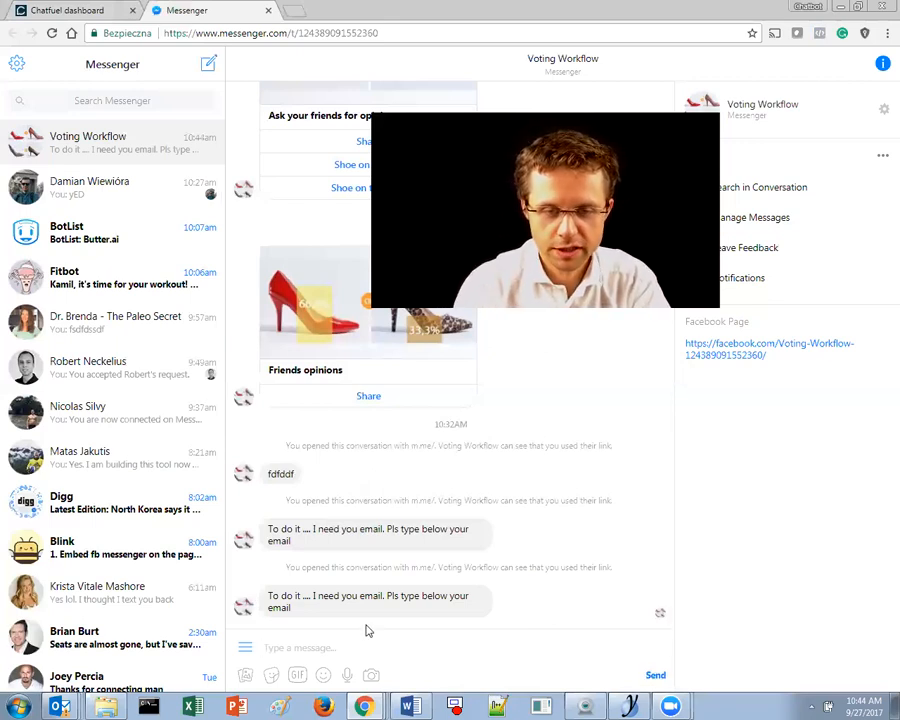
type("fhssfd")
key("Return")
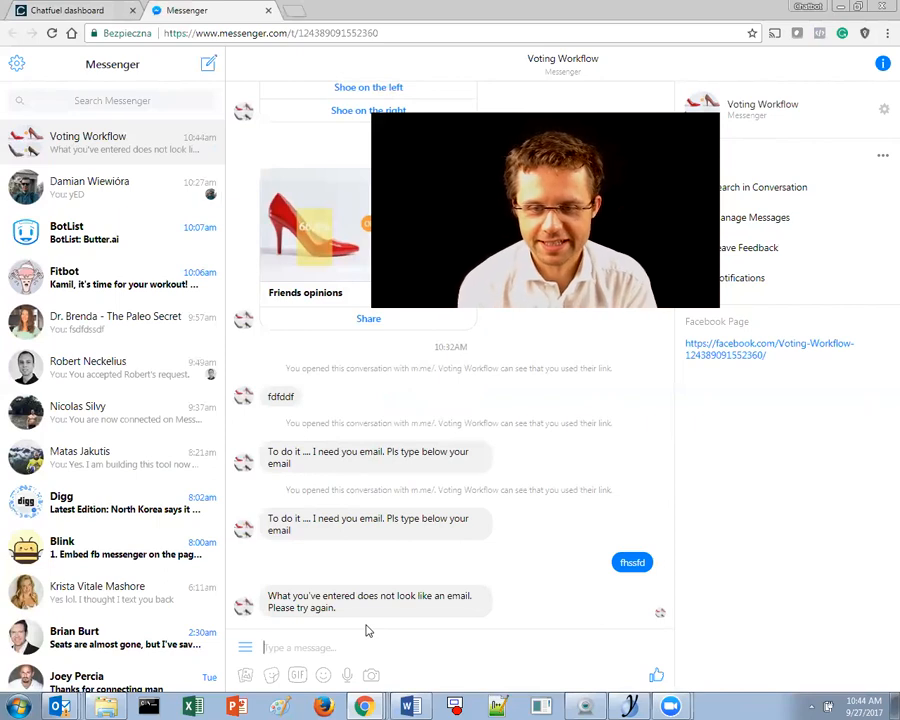
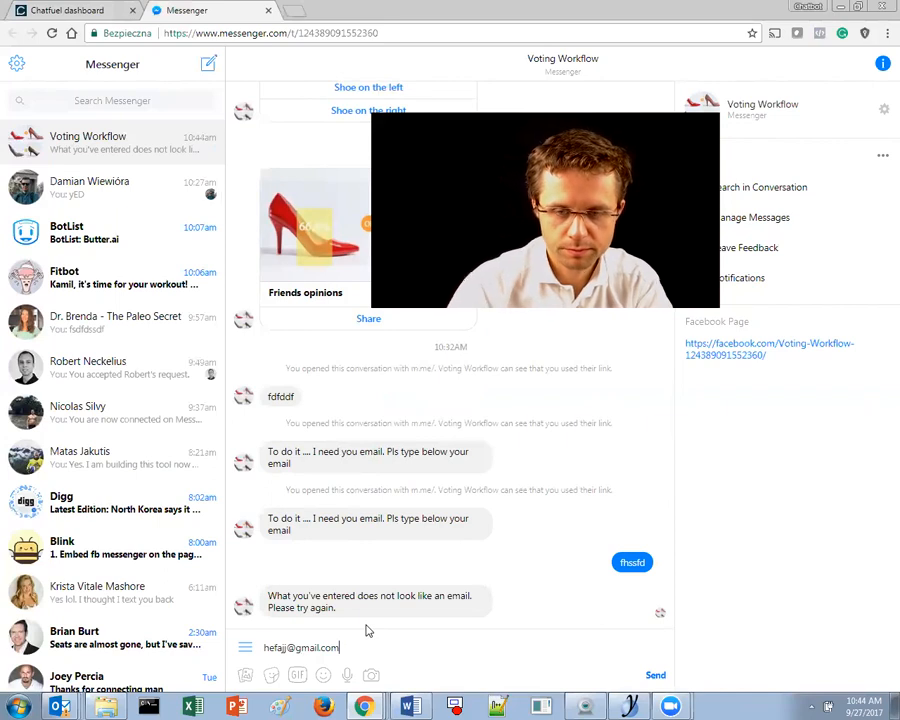
left_click(655, 676)
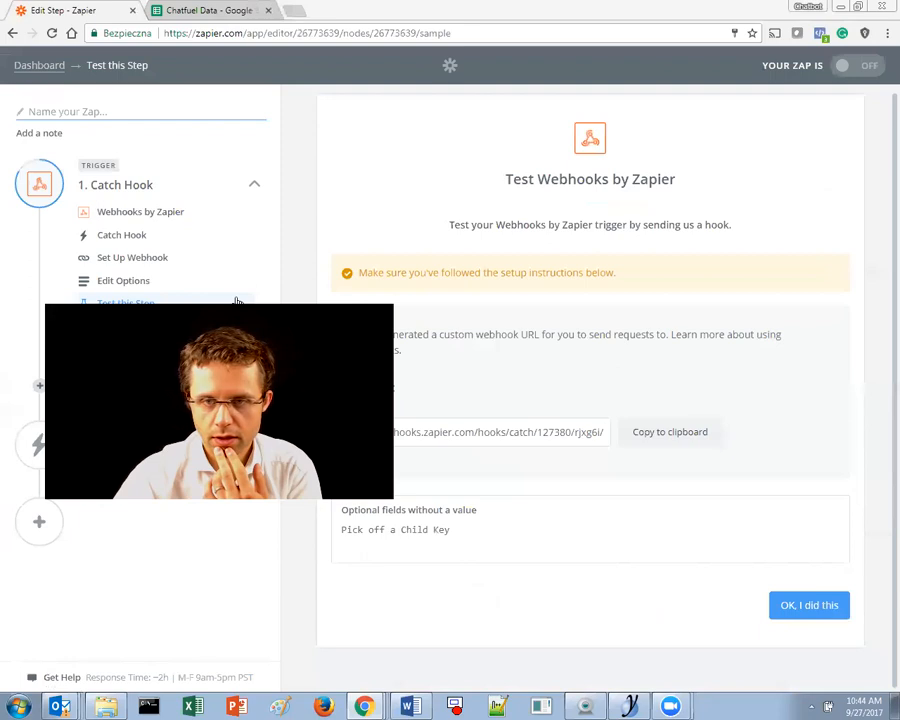
- Trigger the chatbot via TEST THIS CHATBOT while Zapier listens, and confirm the Catch Hook test succeeded
left_click(809, 606)
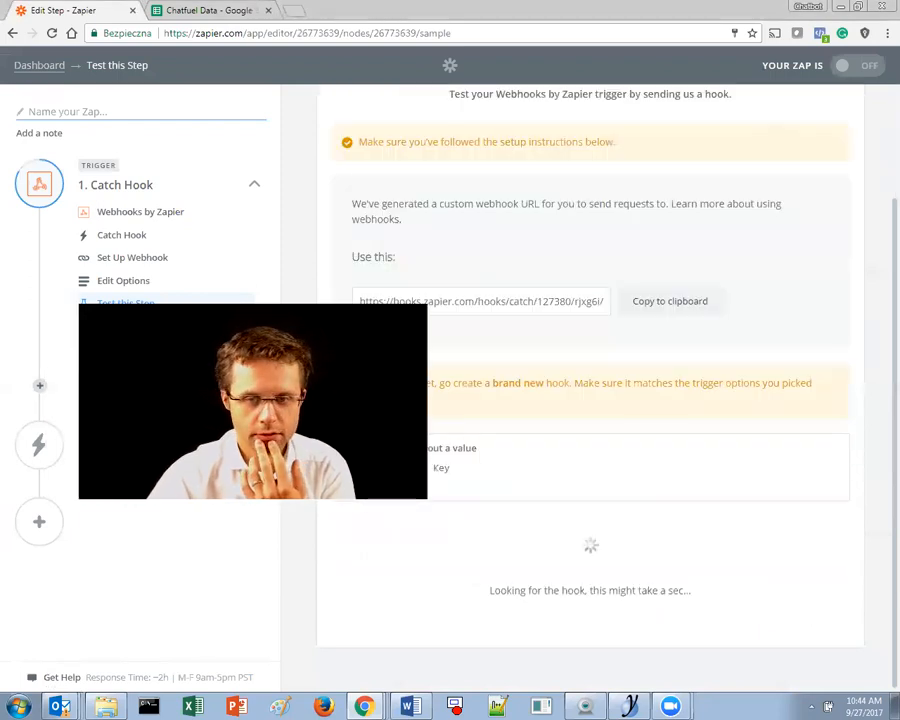
key("alt+Tab")
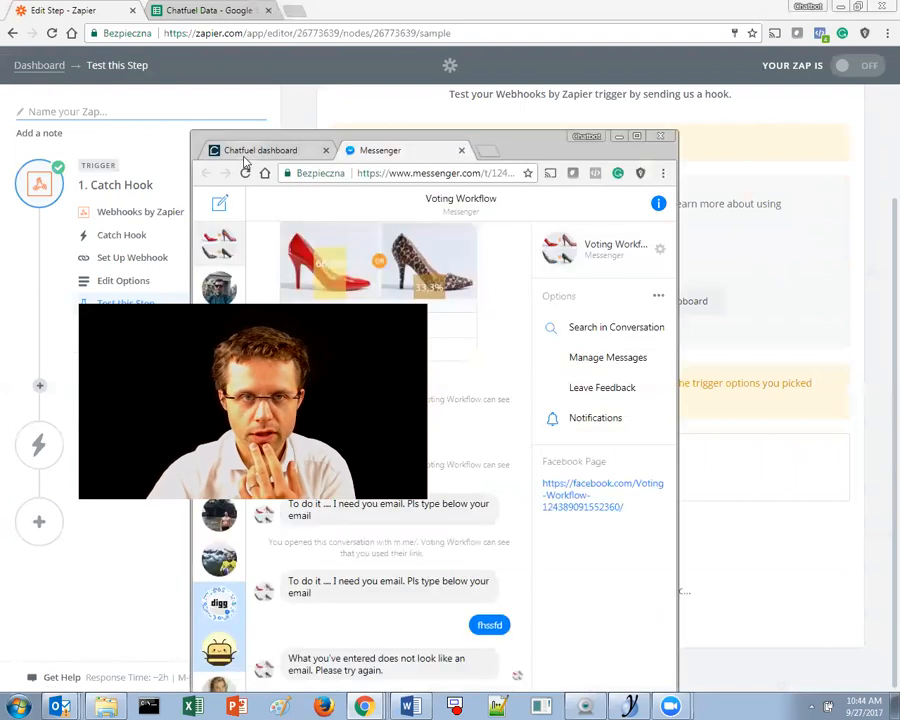
left_click(245, 154)
left_click(589, 214)
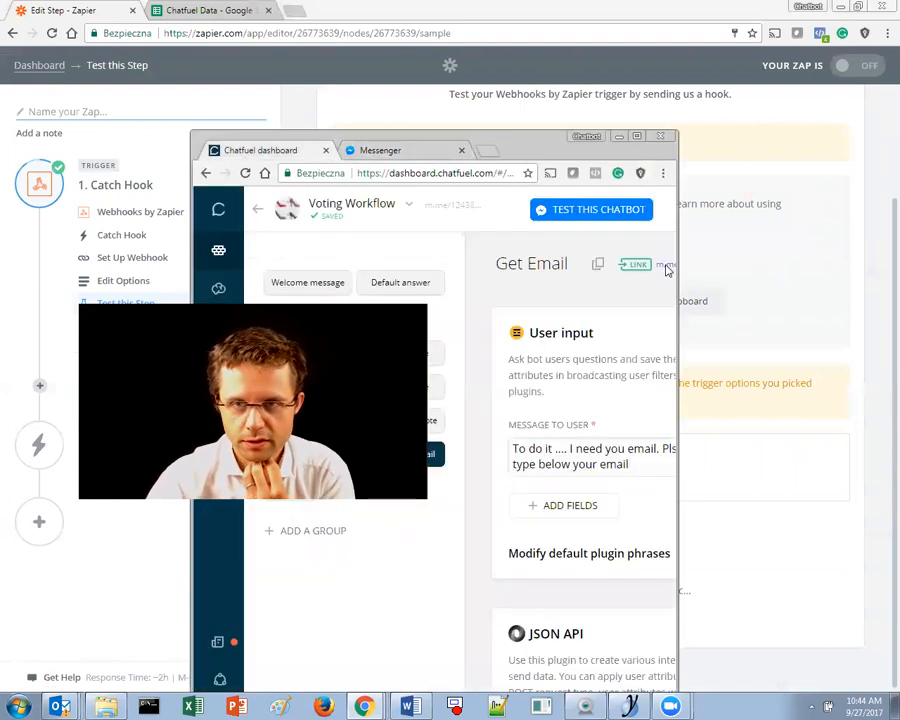
left_click(781, 179)
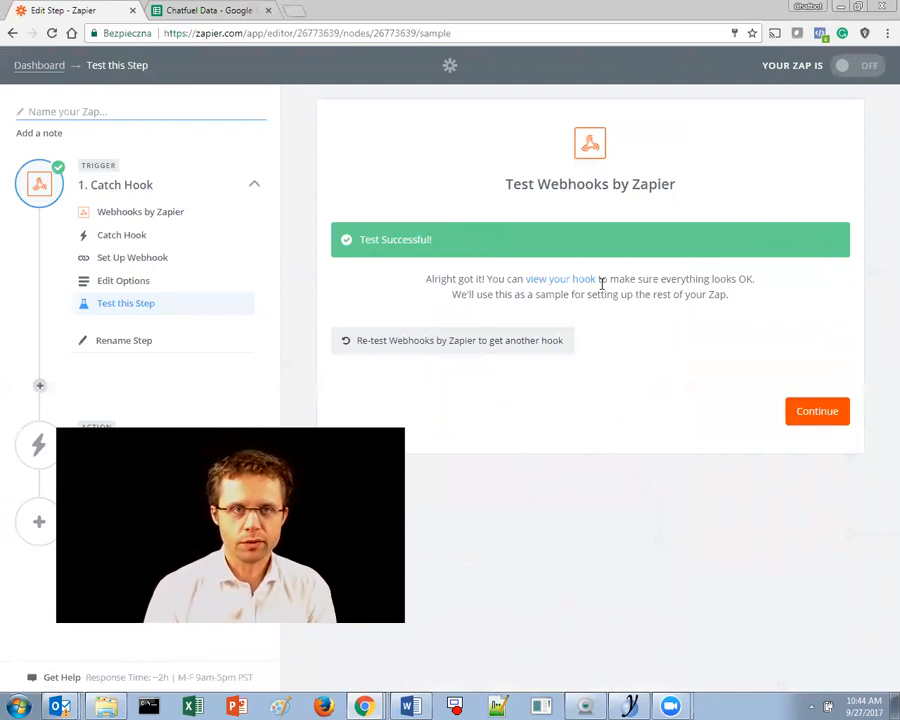
double_click(466, 7)
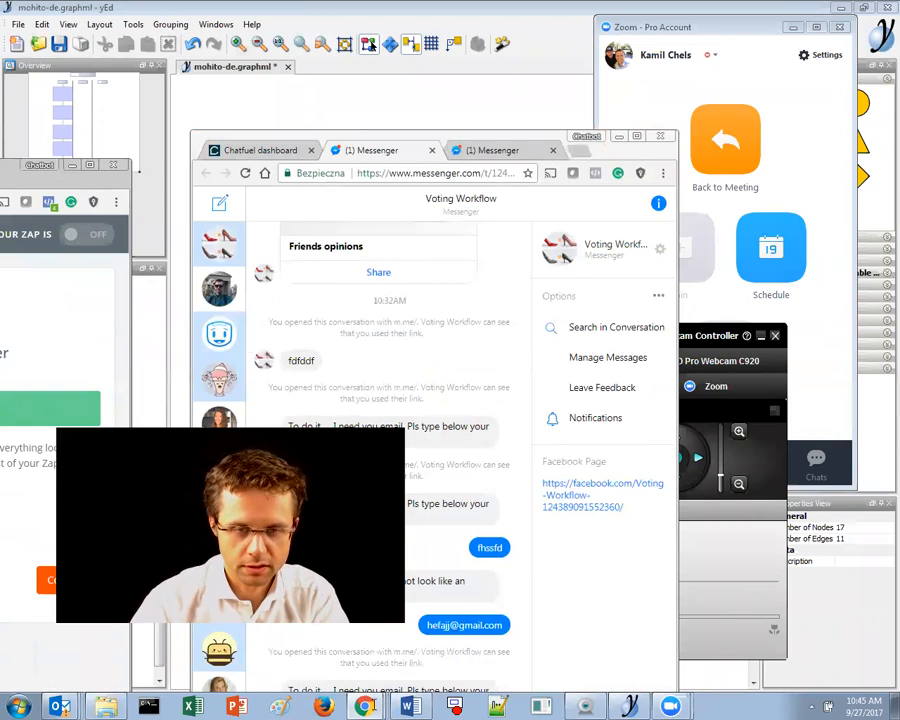
- Show the Chatfuel dashboard full-screen and highlight the Get Email block's User input explanation
mouse_move(365, 706)
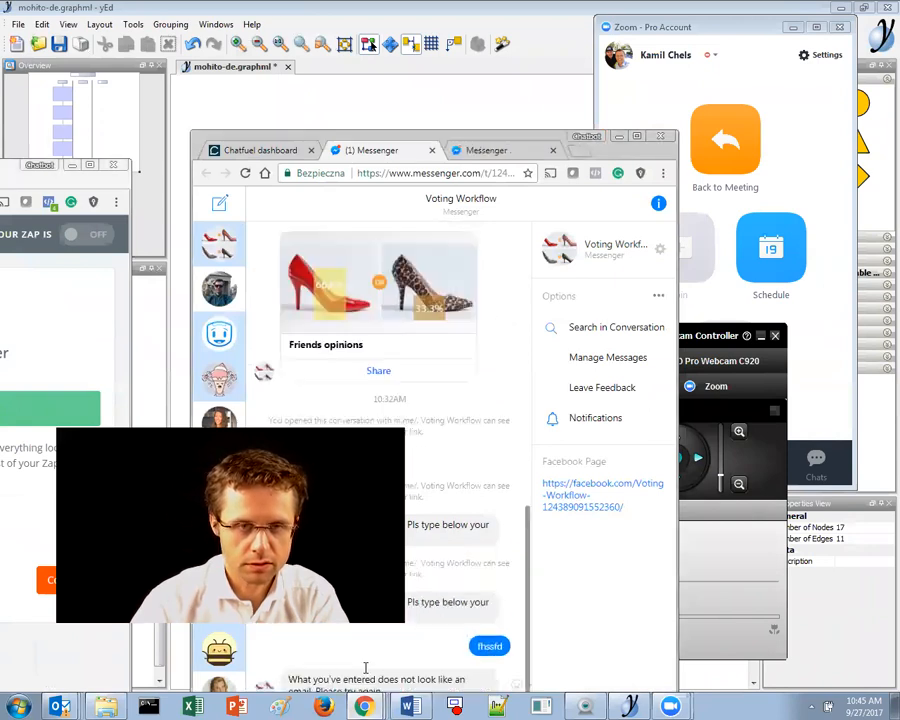
left_click(260, 150)
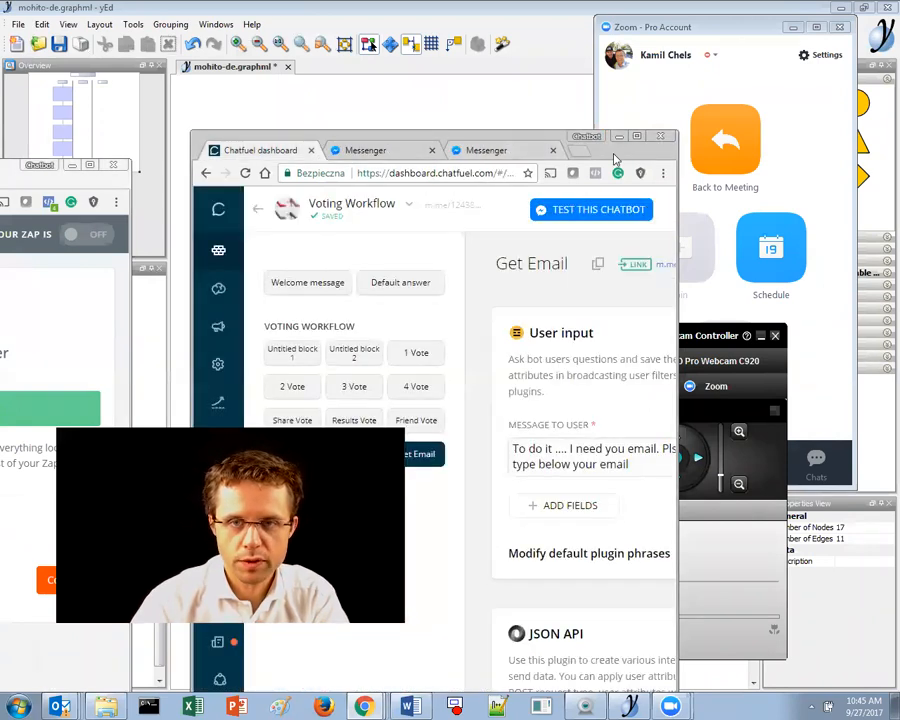
double_click(615, 158)
left_click_drag(407, 197, 754, 287)
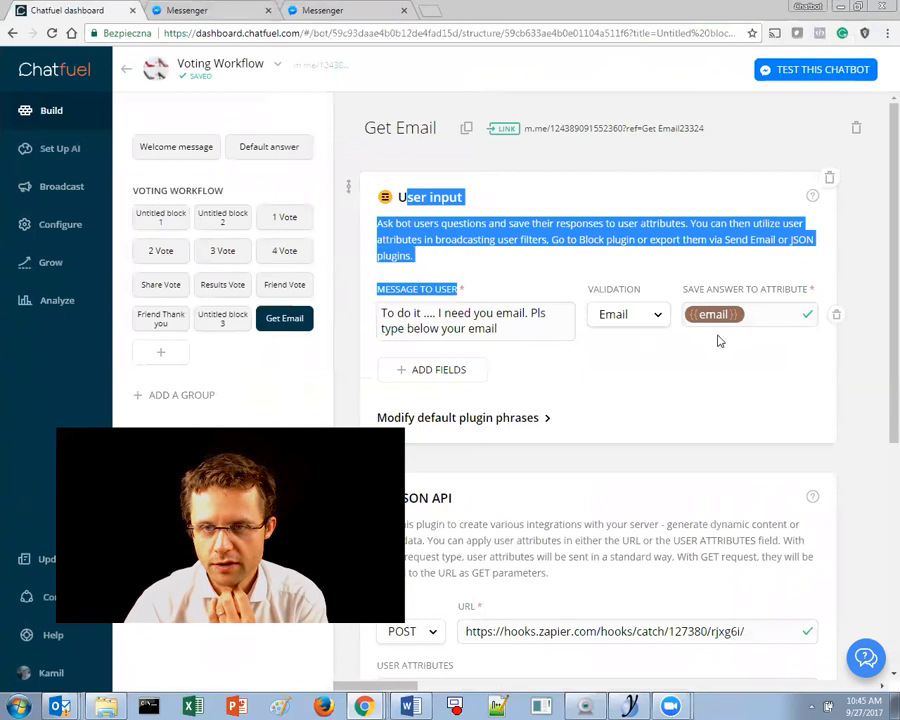
scroll(660, 410, "down", 3)
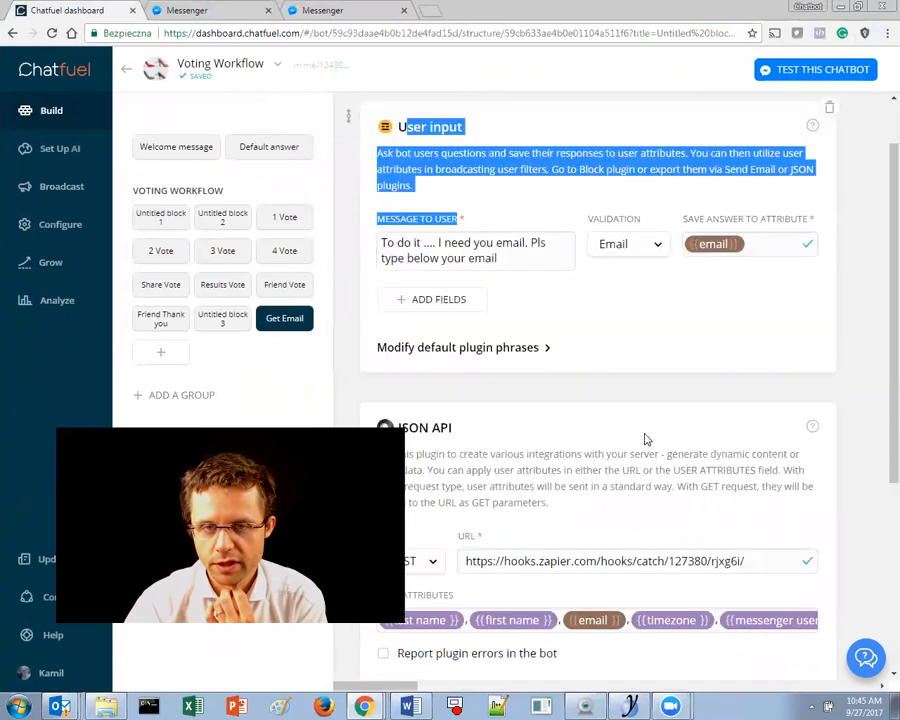
scroll(516, 456, "up", 3)
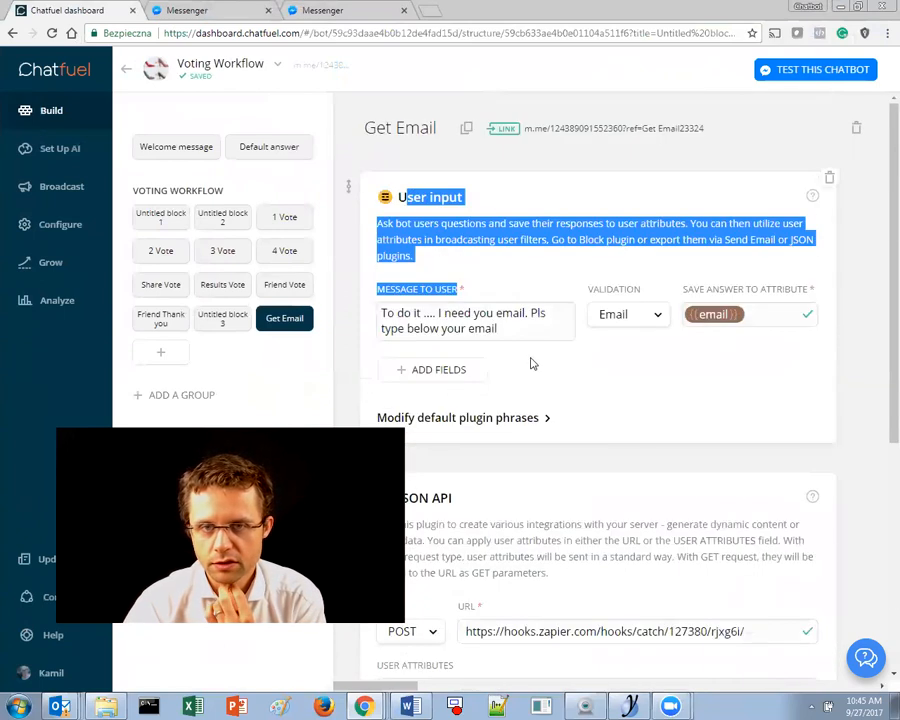
left_click(728, 387)
- Scroll to the JSON API plugin posting user attributes to the Zapier webhook URL
scroll(700, 405, "down", 2)
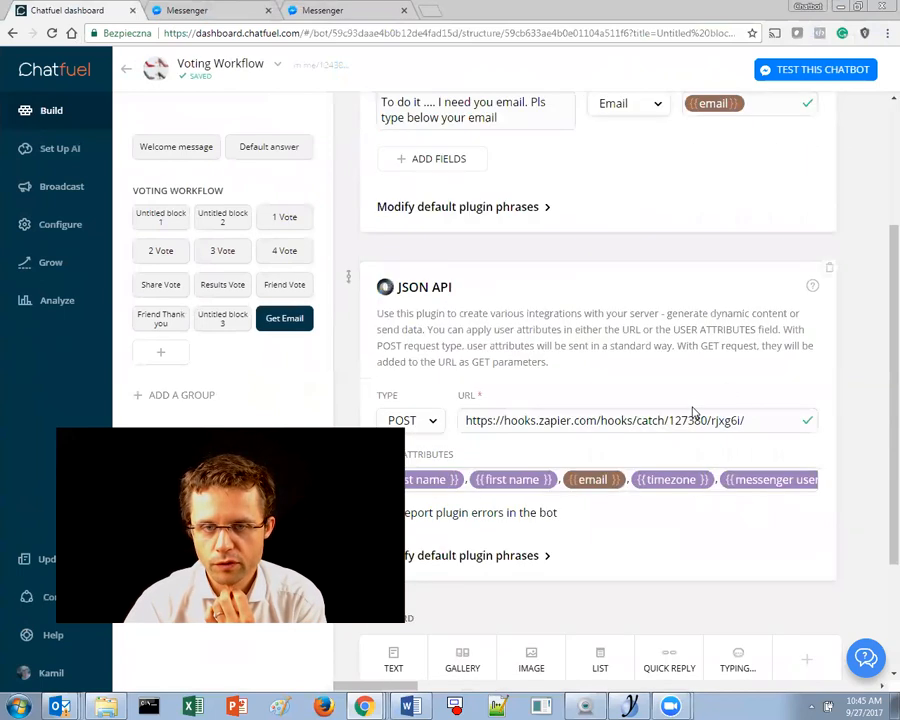
left_click_drag(408, 287, 518, 362)
left_click(518, 362)
scroll(518, 362, "down", 2)
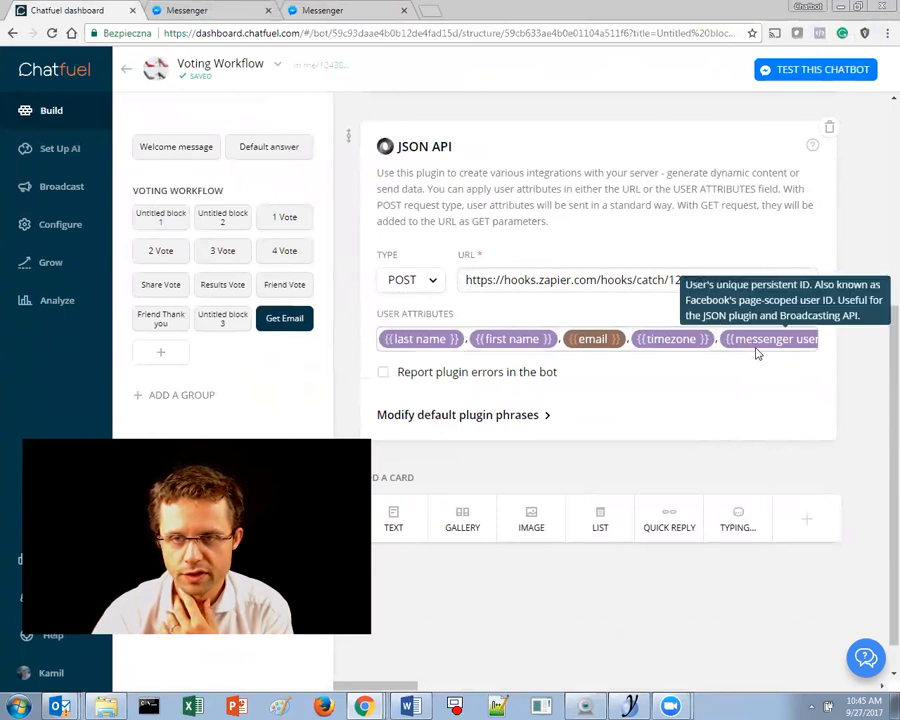
double_click(547, 7)
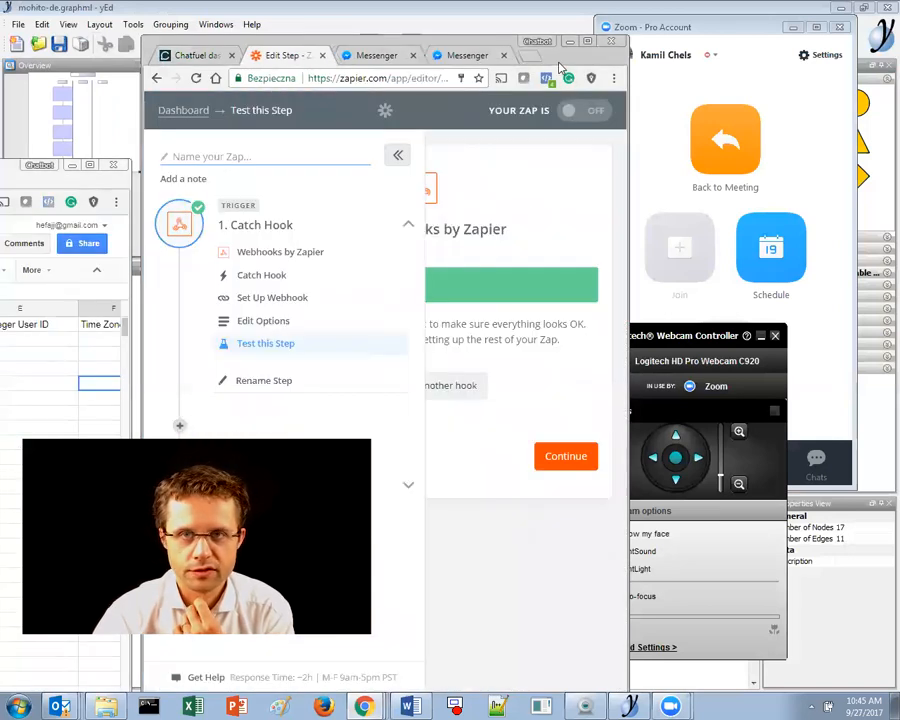
- Re-paste the Zapier webhook URL into the Chatfuel JSON API plugin
left_click_drag(560, 62, 420, 1)
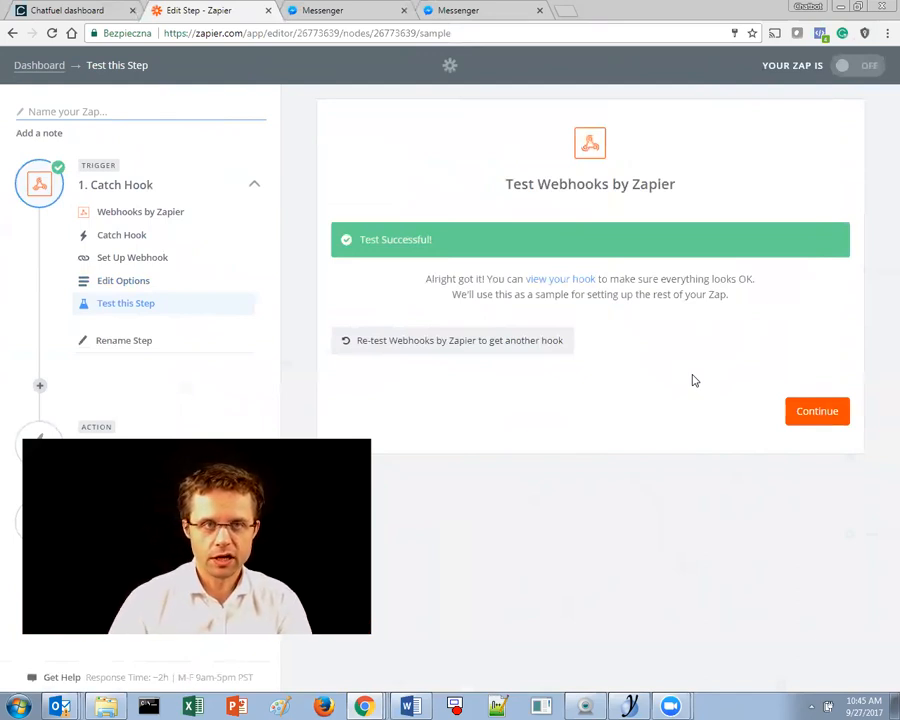
left_click(33, 8)
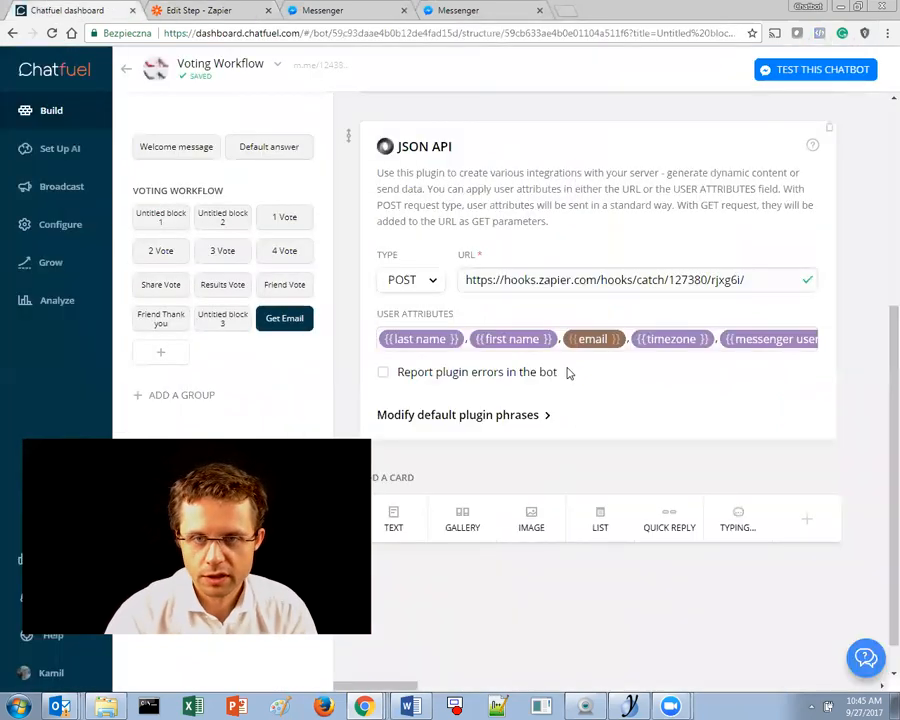
left_click_drag(747, 282, 463, 287)
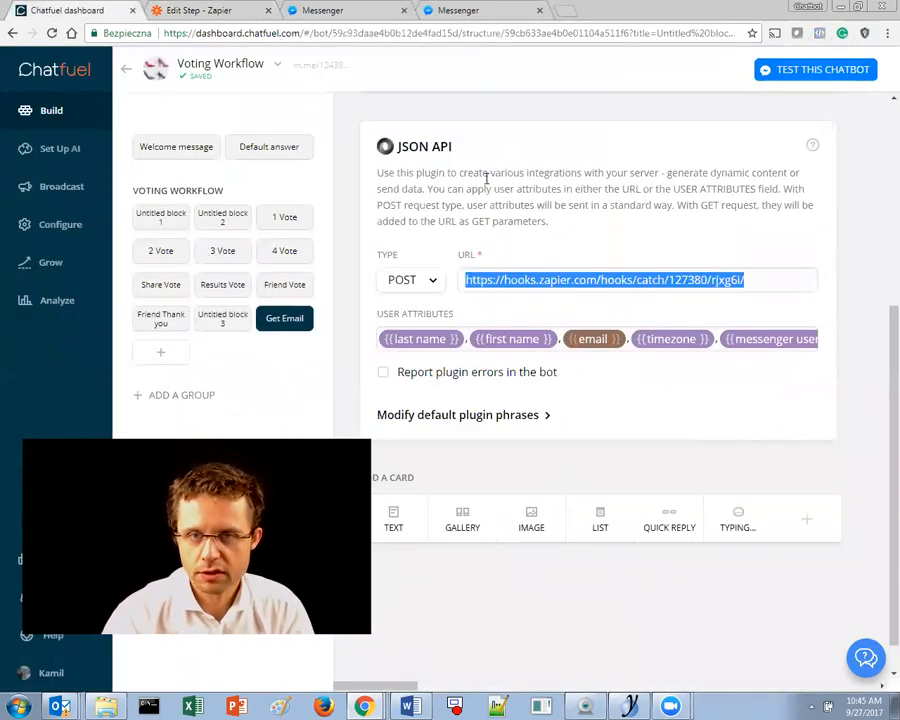
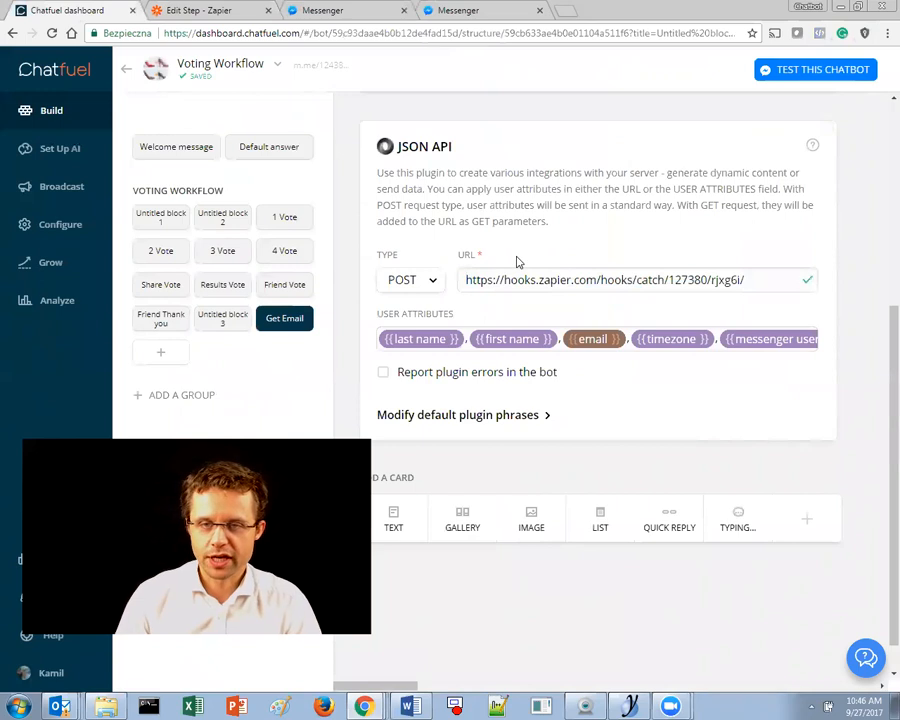
- Check the Messenger conversation and continue past the successful Catch Hook test
left_click(160, 10)
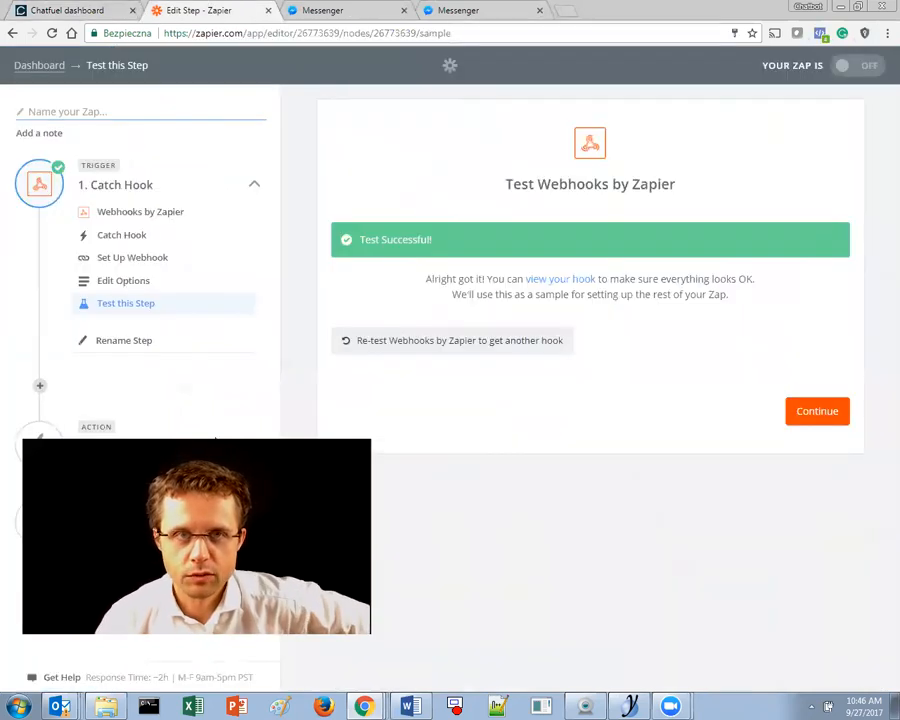
left_click(314, 11)
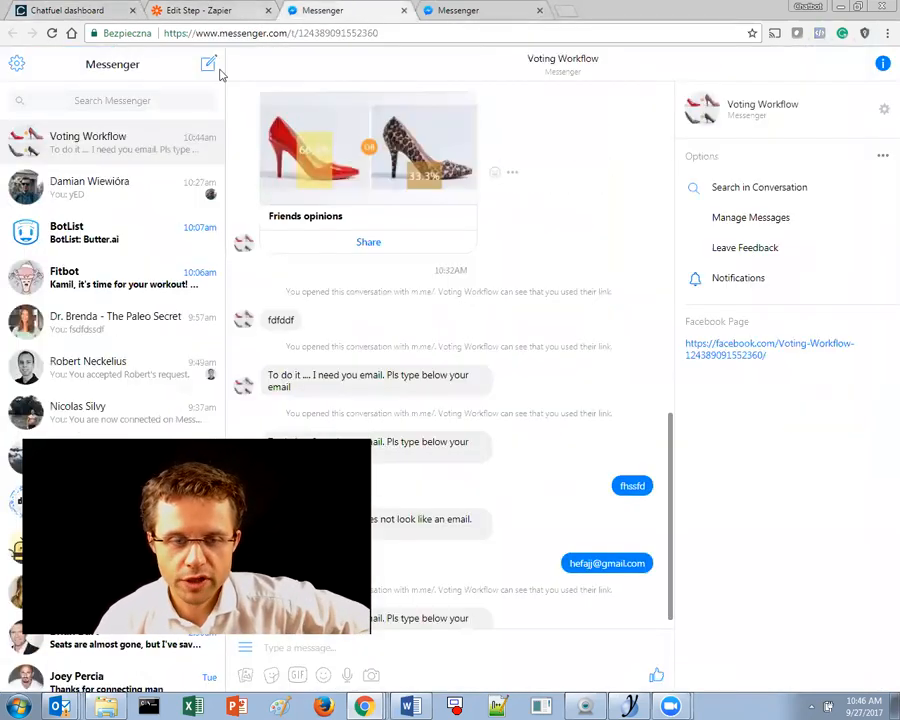
left_click(198, 8)
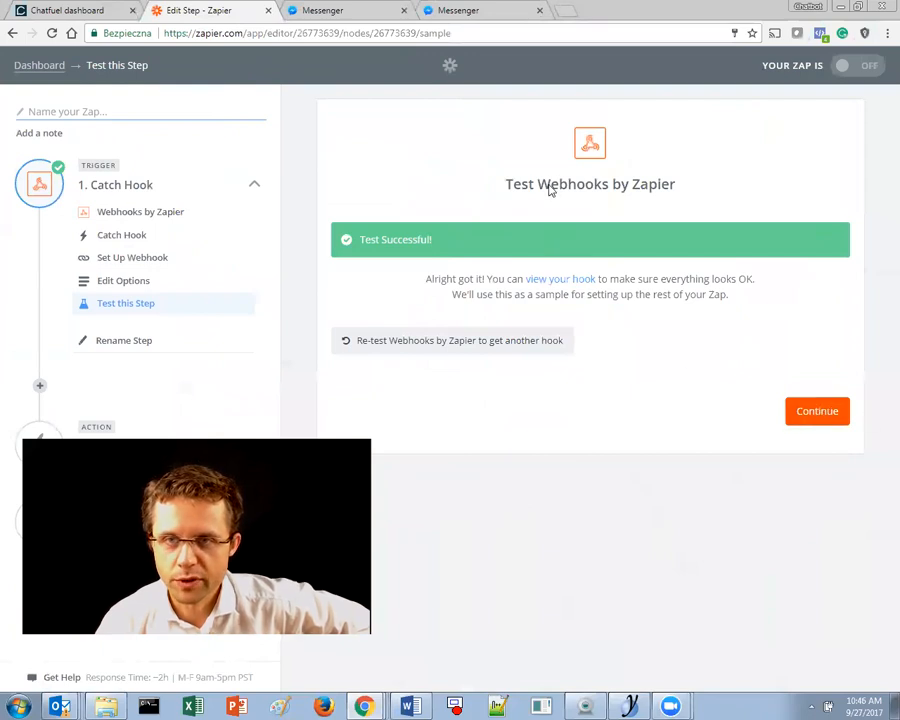
left_click(816, 411)
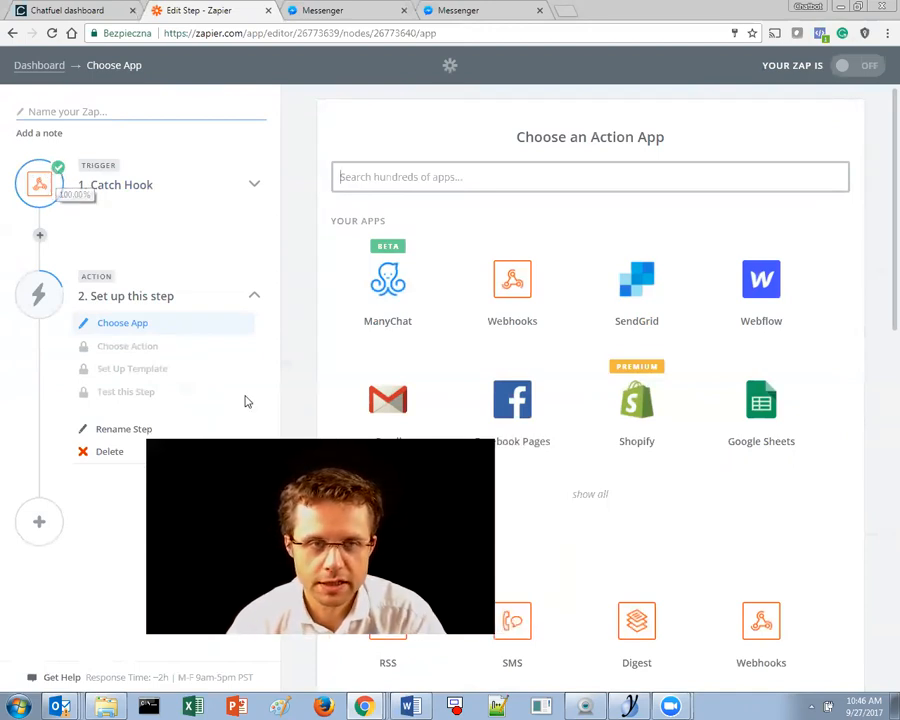
- Choose Google Sheets as the action app with the Create Spreadsheet Row action
left_click(390, 176)
type("ex")
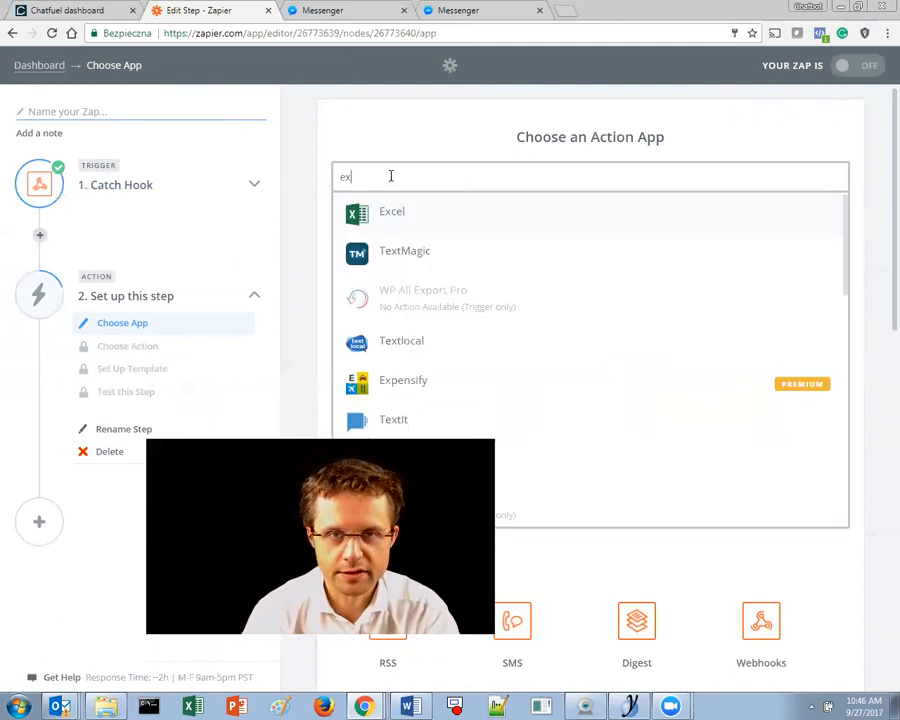
key("BackSpace")
key("BackSpace")
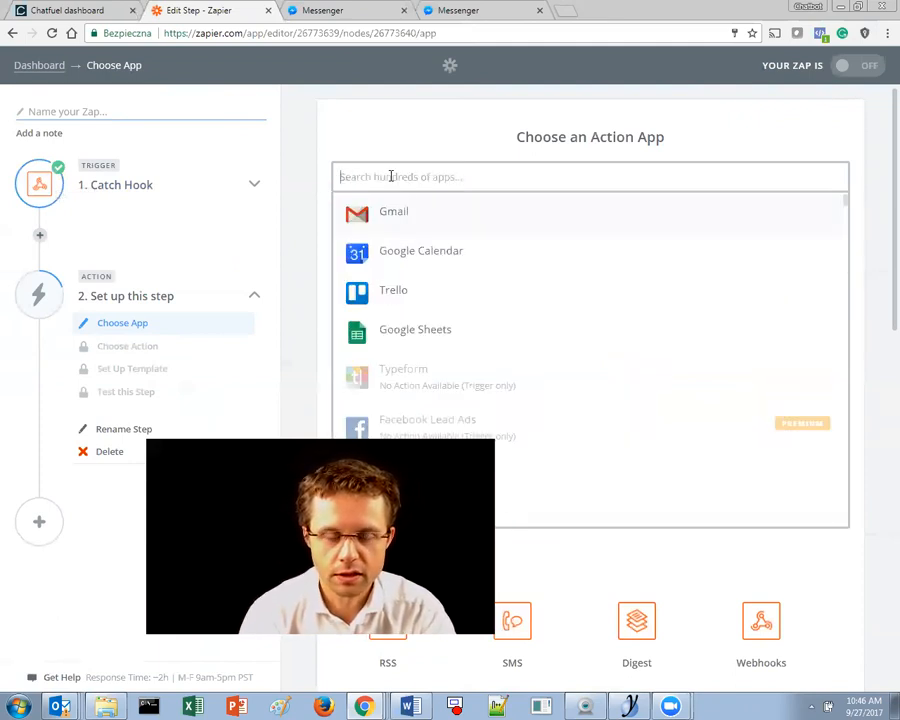
type("goog")
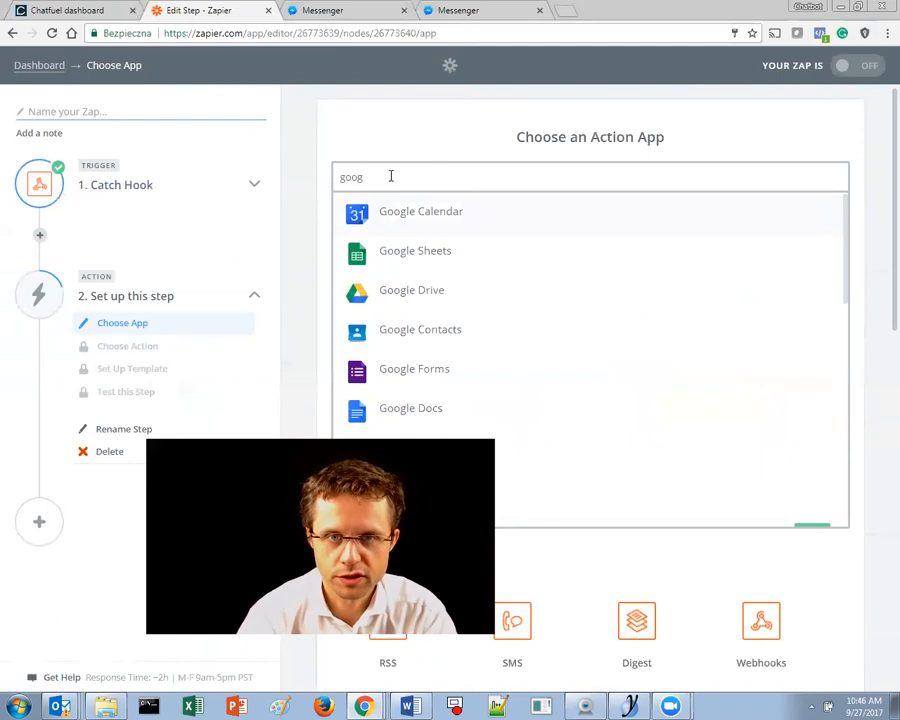
left_click(431, 253)
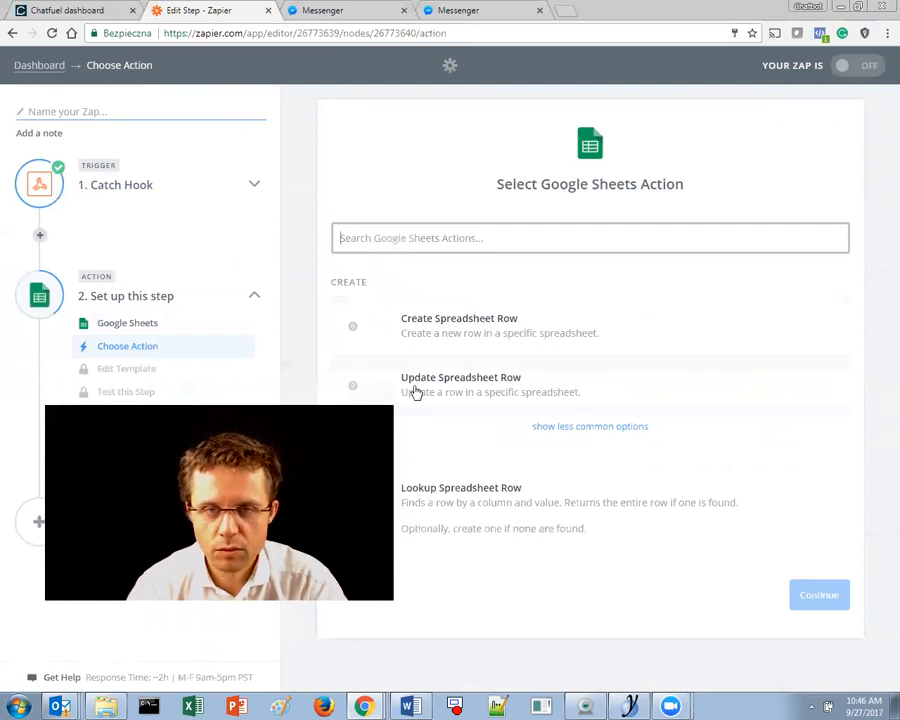
left_click(455, 330)
left_click(805, 600)
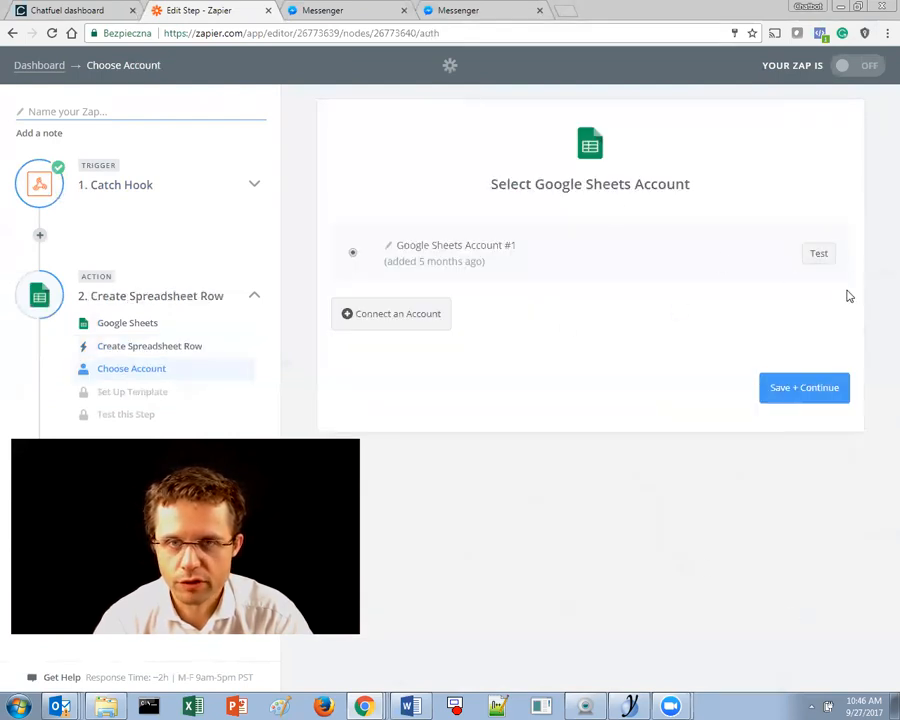
- Test the connected Google Sheets account, save it, and open the Spreadsheet list
left_click(810, 256)
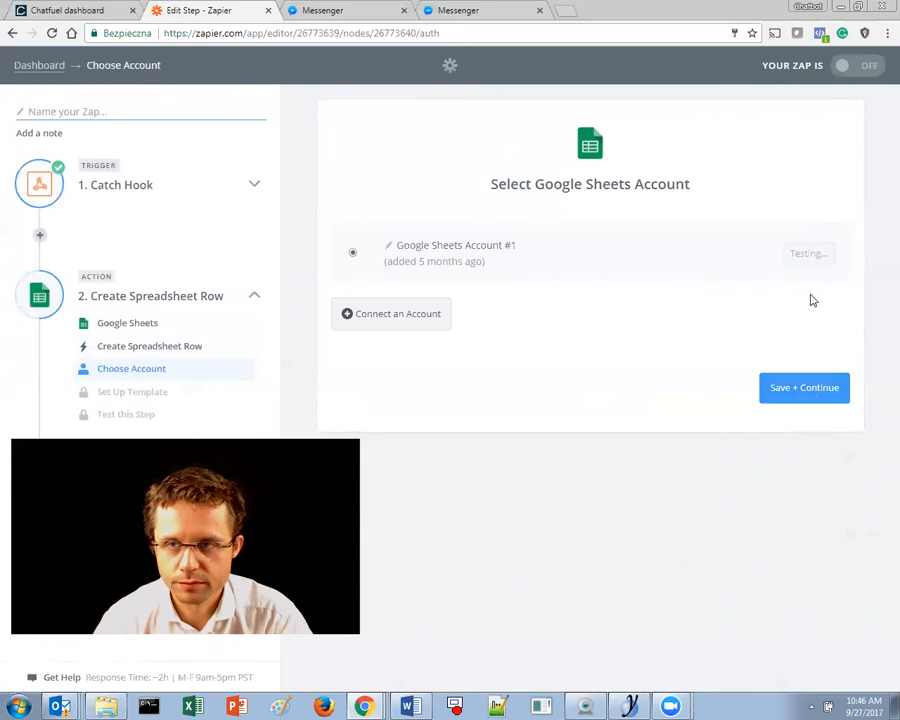
left_click(813, 388)
left_click(450, 252)
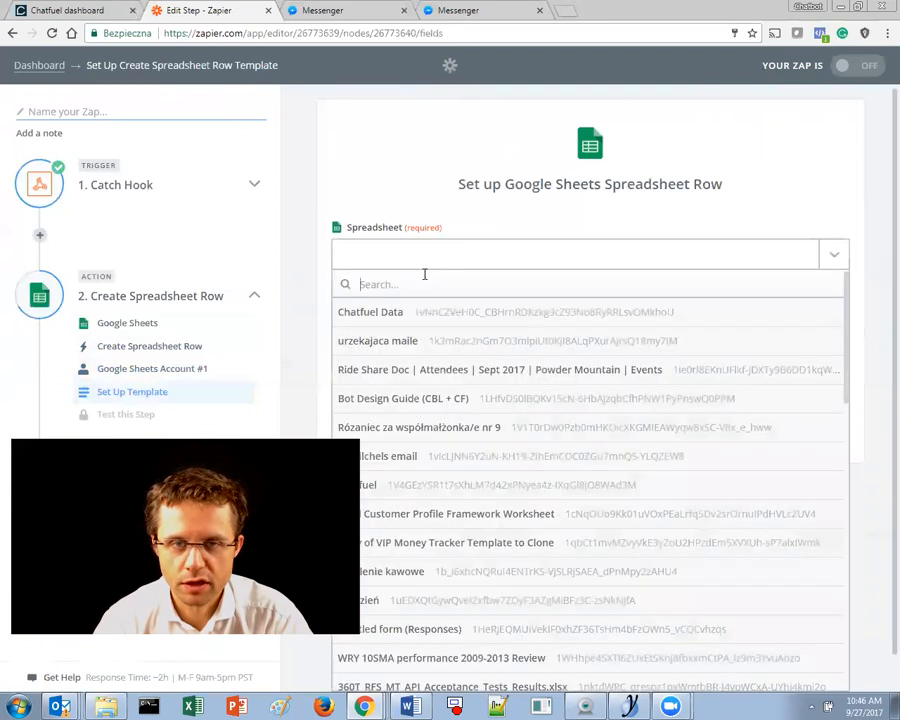
- Target the Chatfuel Data spreadsheet's Sheet1 and scroll through its First Name to Time Zone fields
left_click(393, 318)
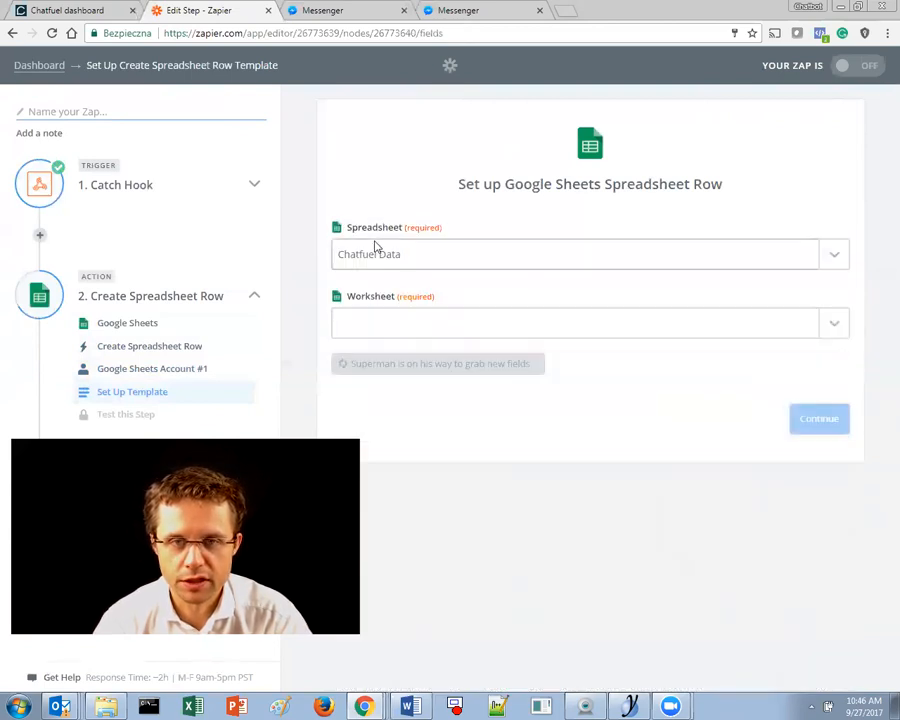
left_click(428, 331)
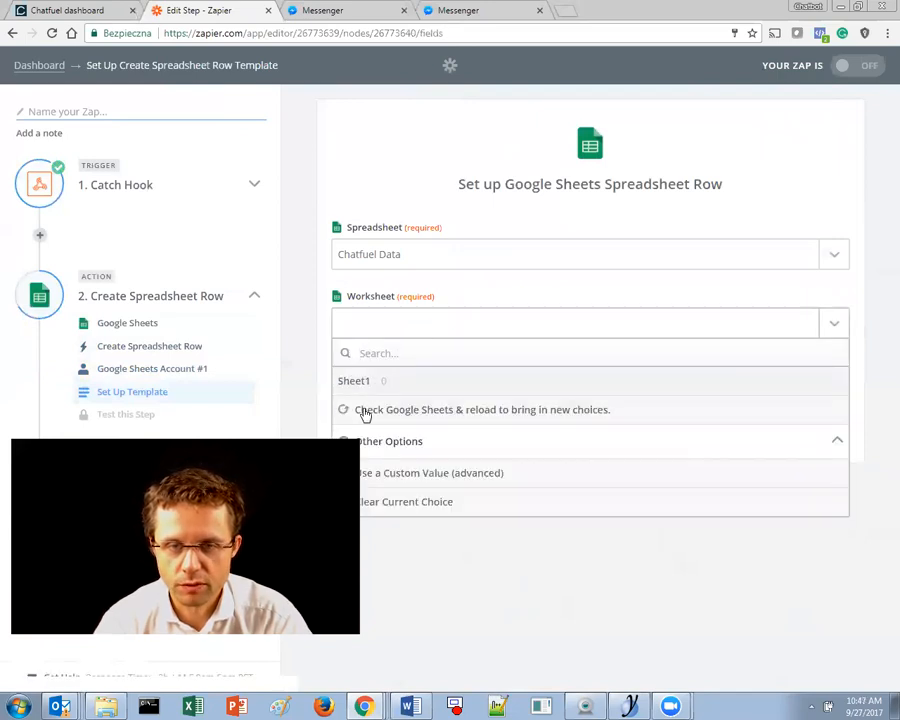
left_click(356, 381)
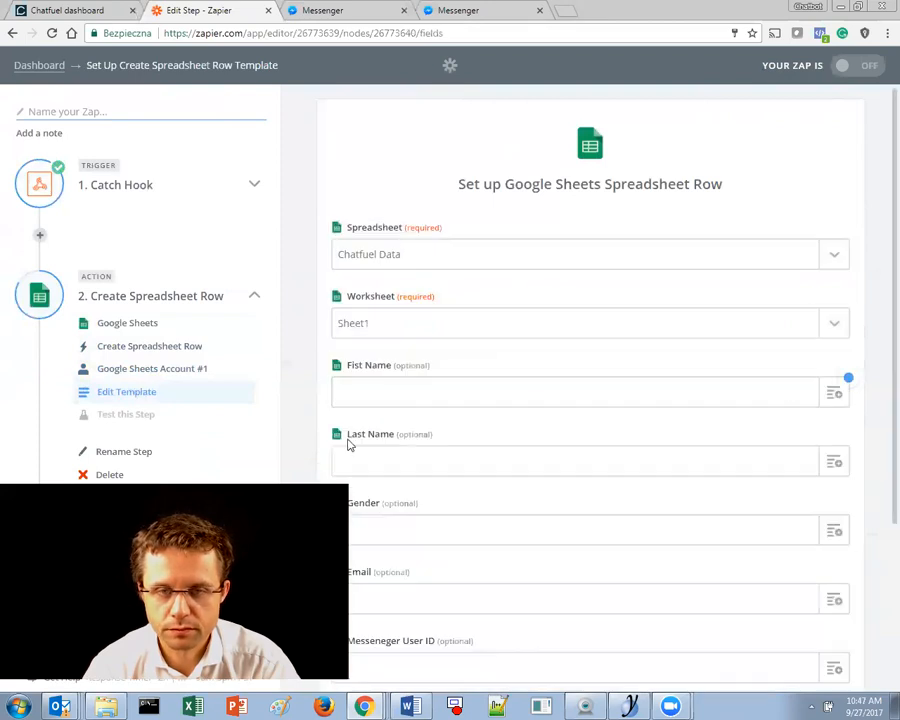
scroll(348, 420, "down", 2)
scroll(351, 389, "down", 1)
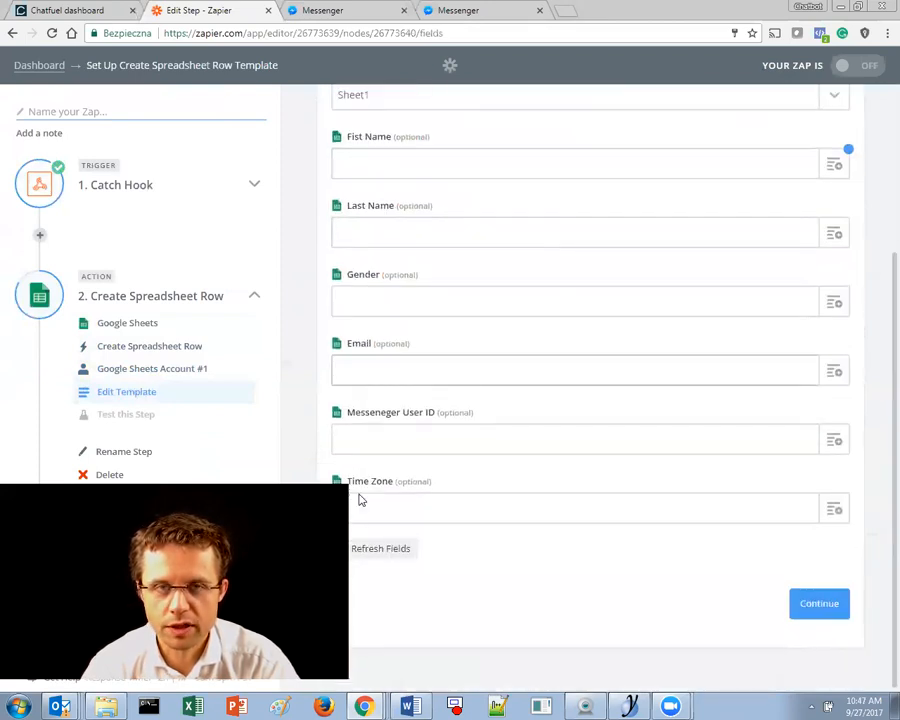
scroll(376, 358, "up", 1)
scroll(406, 416, "down", 1)
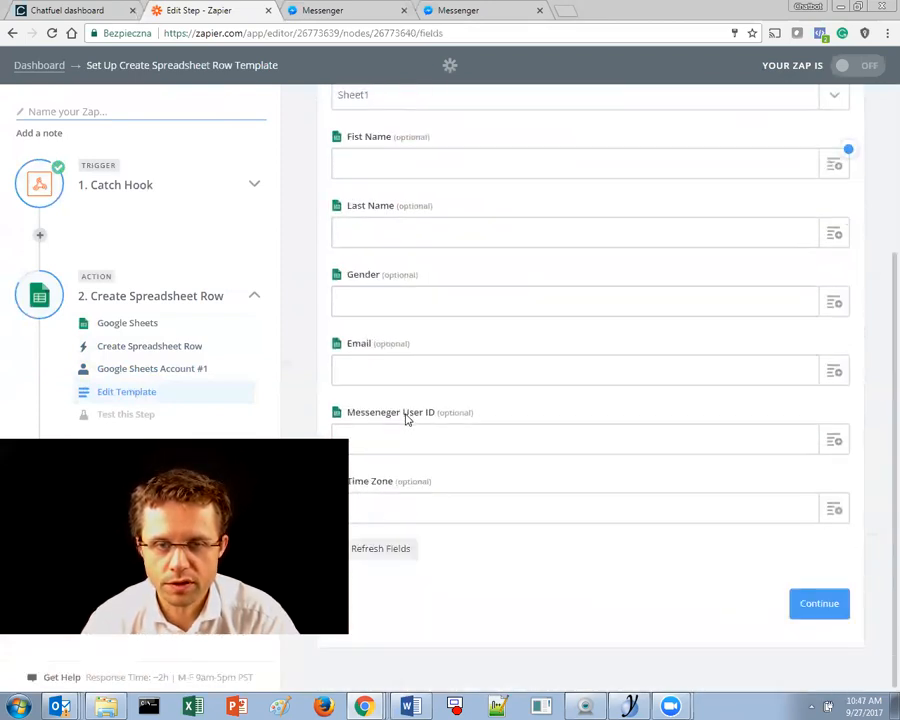
scroll(380, 330, "up", 1)
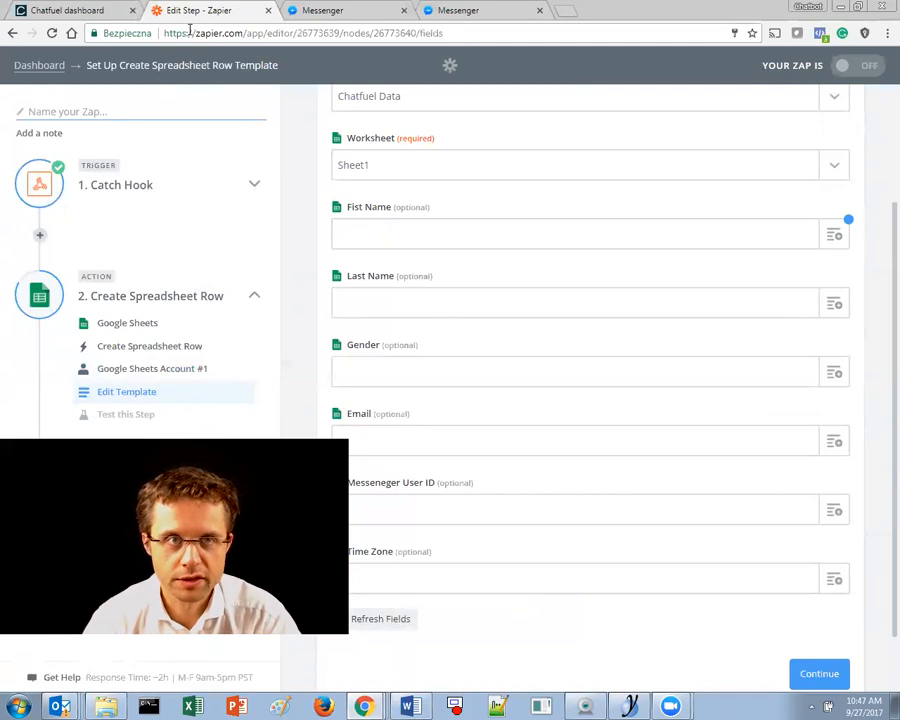
- Bring the Chatfuel Data spreadsheet window forward and maximize it
double_click(637, 7)
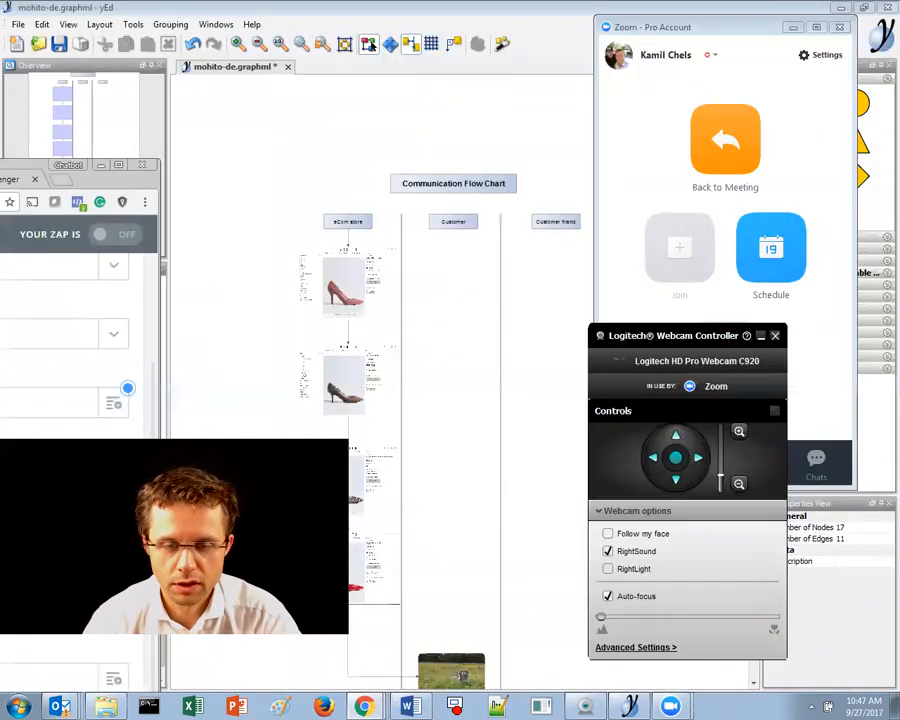
key("alt+Tab")
left_click(364, 706)
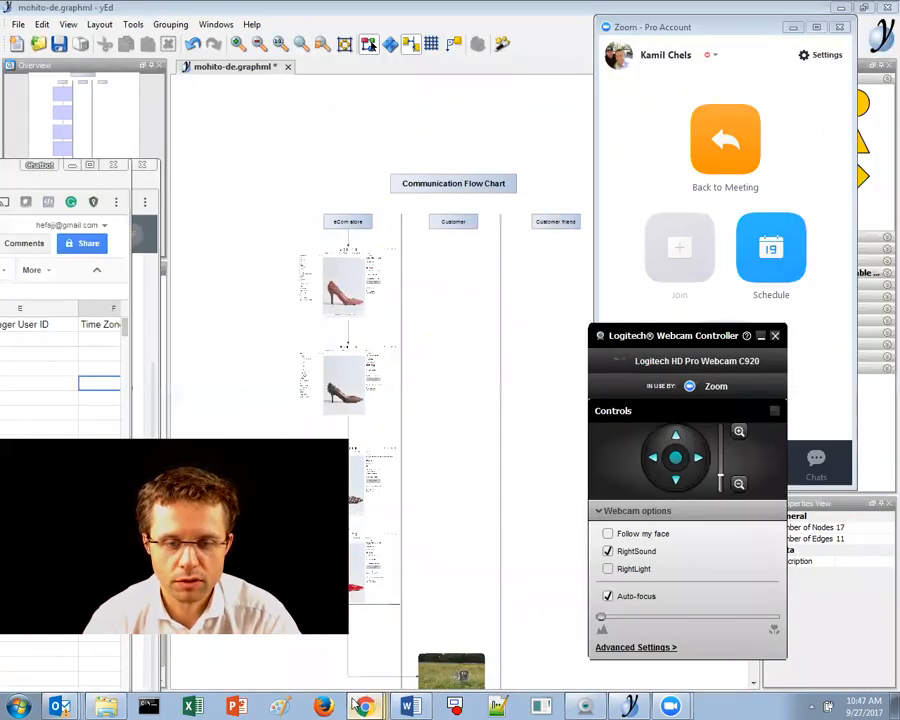
left_click(365, 651)
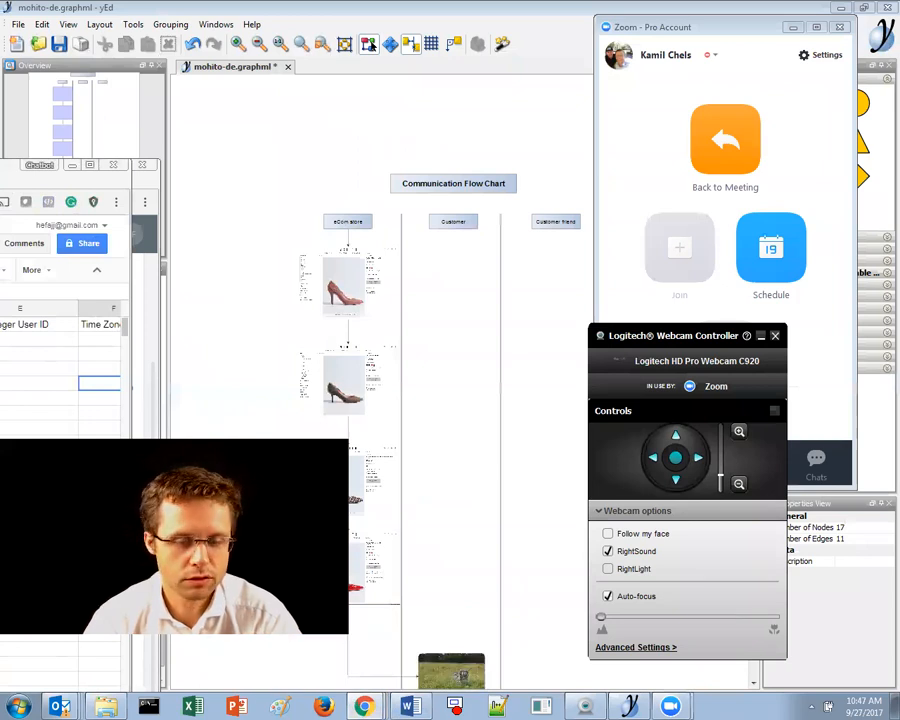
left_click(365, 706)
left_click(366, 679)
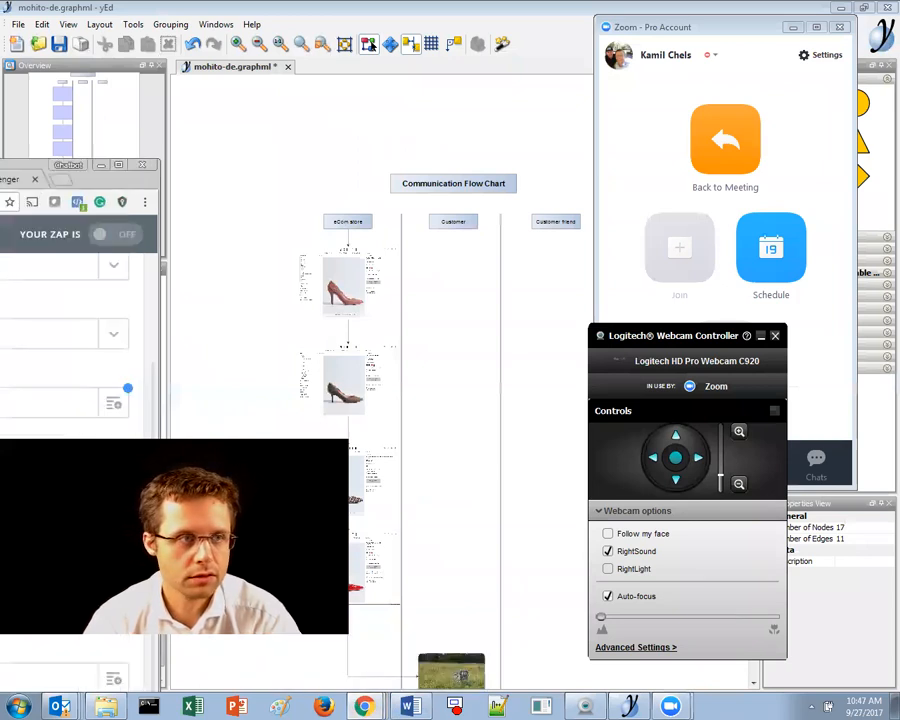
left_click(364, 706)
left_click(364, 649)
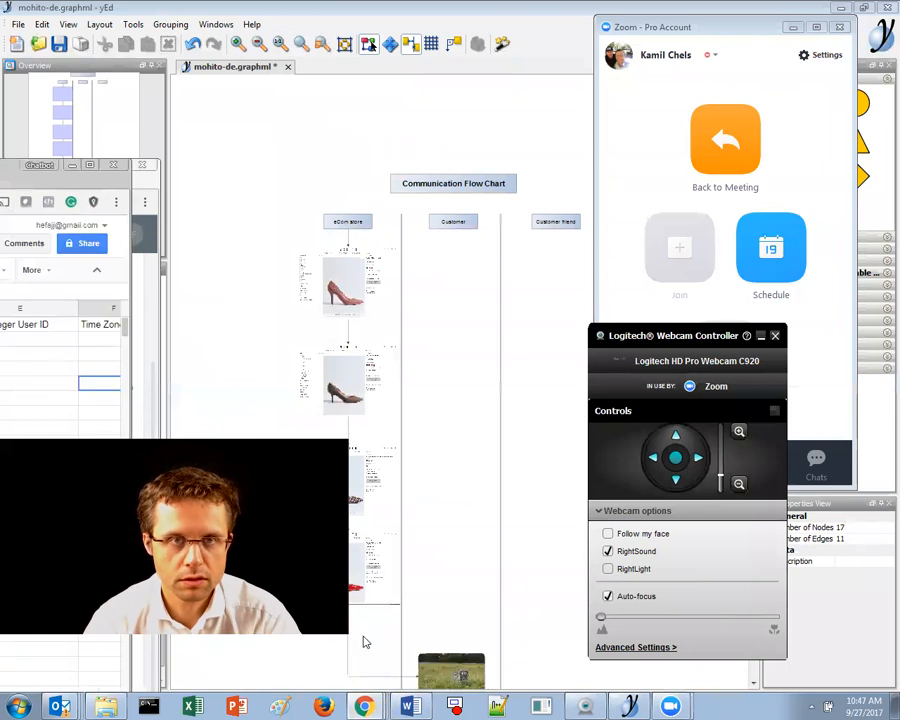
left_click(72, 165)
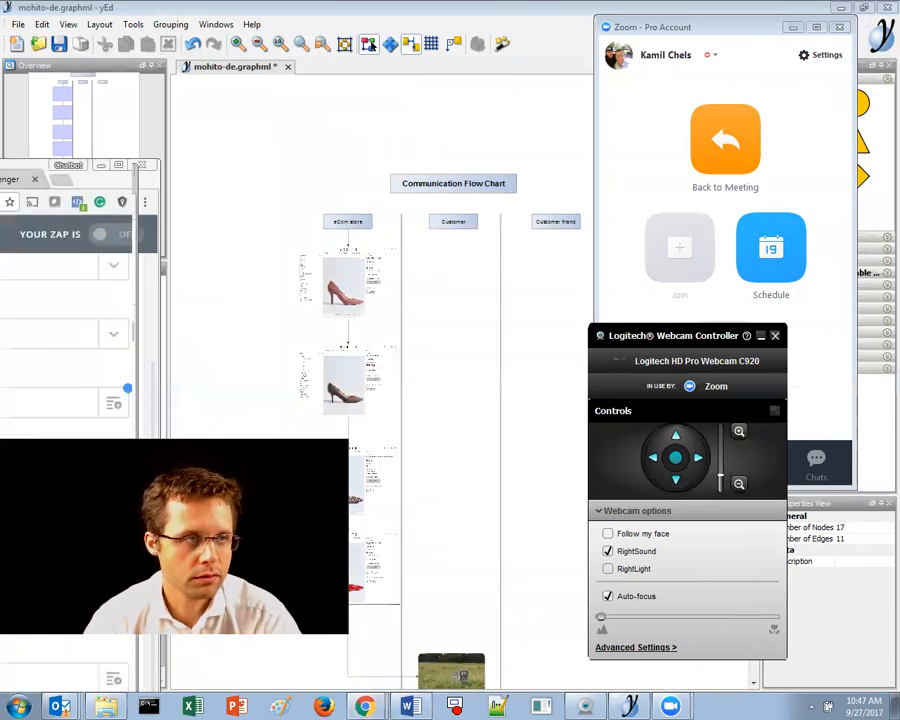
left_click_drag(112, 189, 532, 161)
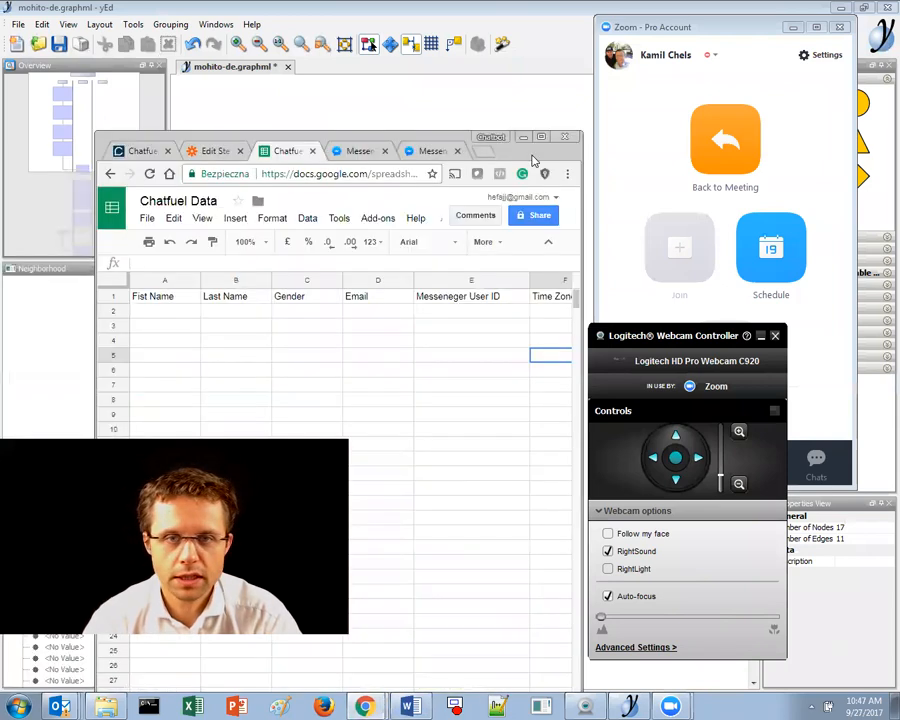
double_click(532, 161)
- Add the header 'Last Update' in cell G1 of the Chatfuel Data sheet
left_click(490, 154)
left_click(537, 157)
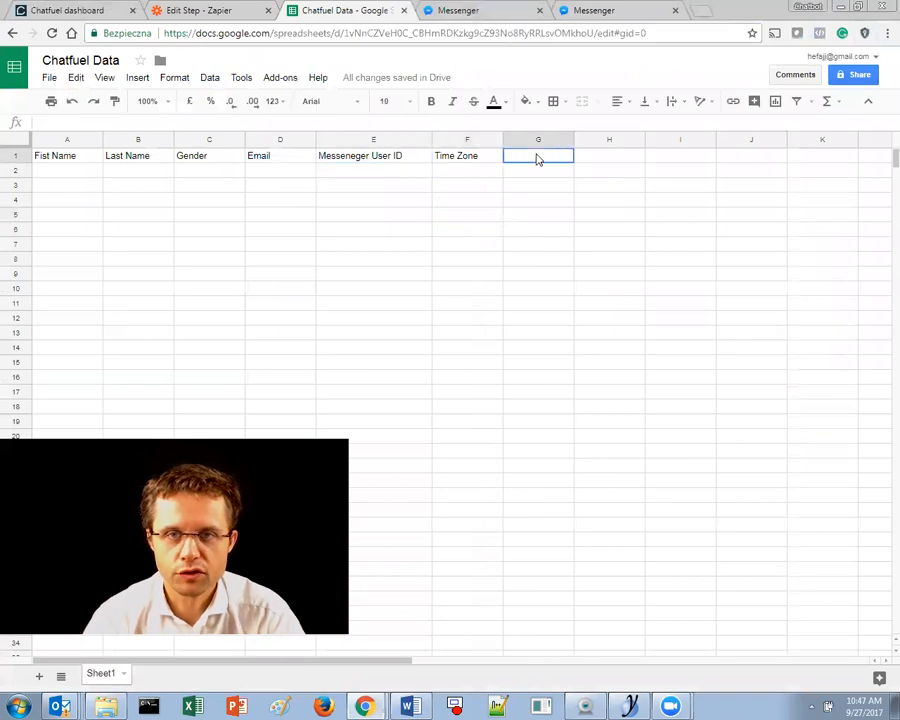
type("L")
type("ast Update")
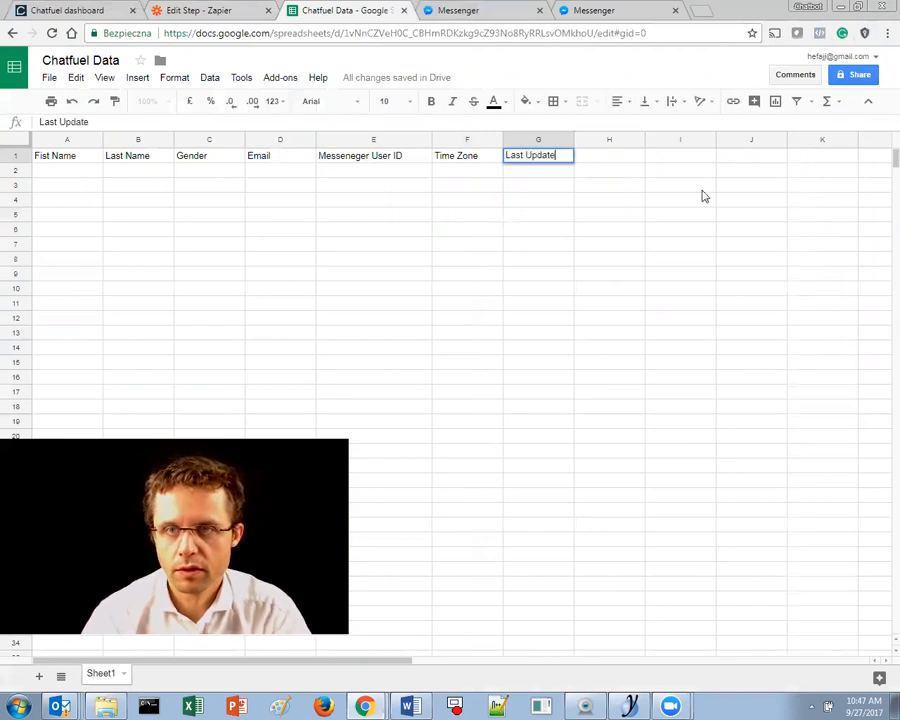
left_click(696, 189)
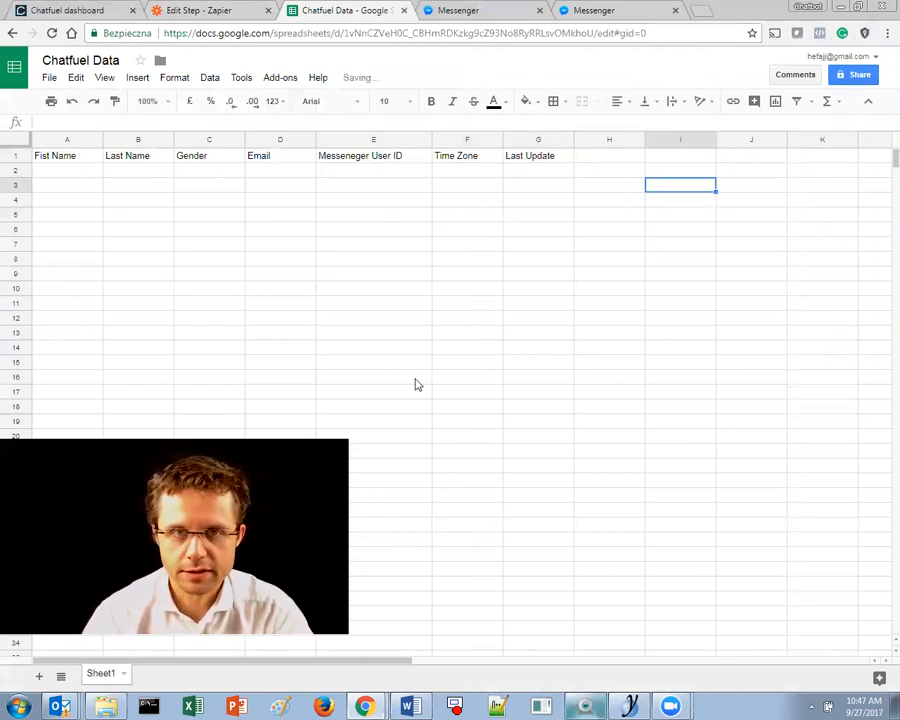
left_click(210, 11)
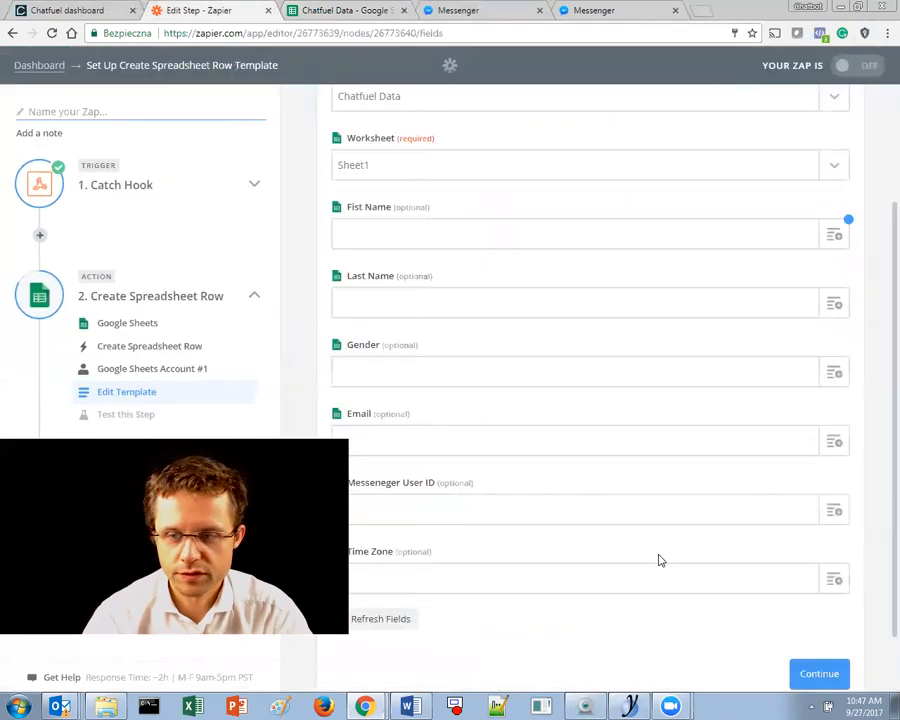
- Refresh the sheet columns and map First Name to the Catch Hook's First Name
left_click(380, 622)
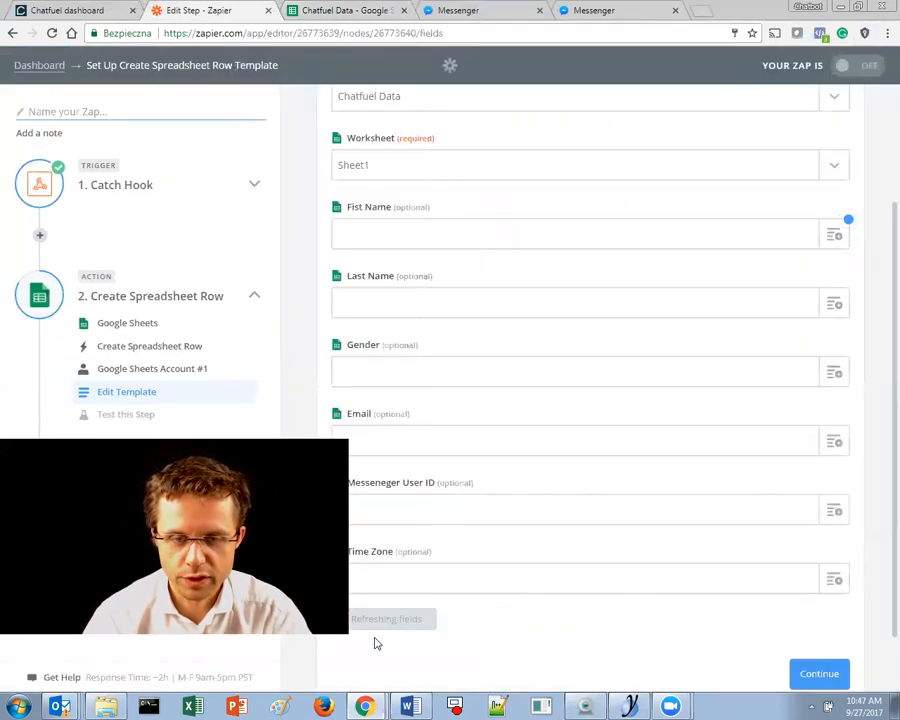
scroll(384, 623, "down", 2)
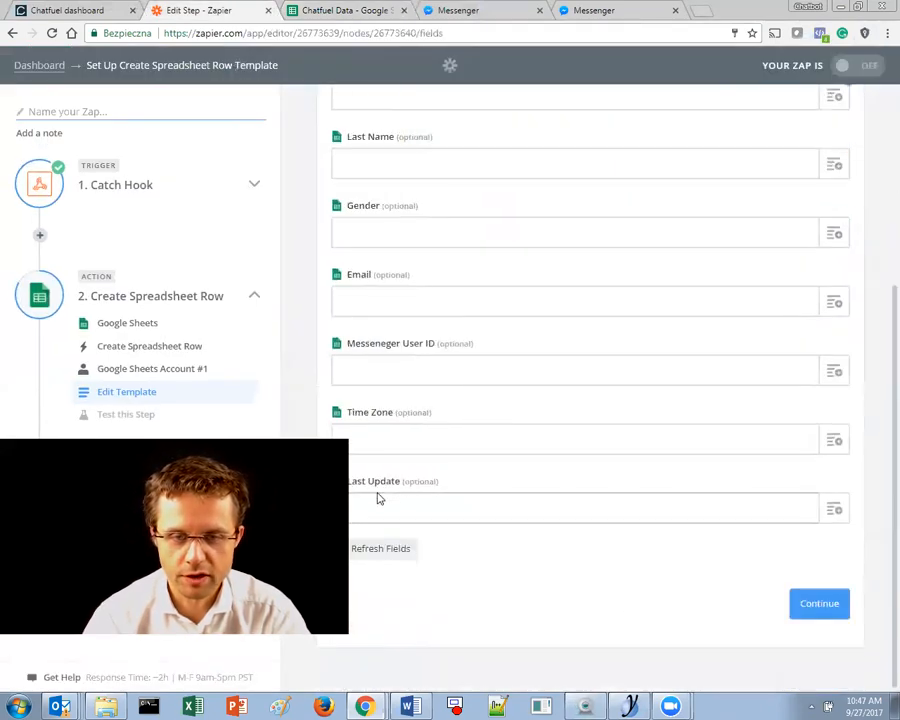
scroll(379, 502, "up", 2)
scroll(383, 498, "down", 2)
scroll(382, 490, "up", 3)
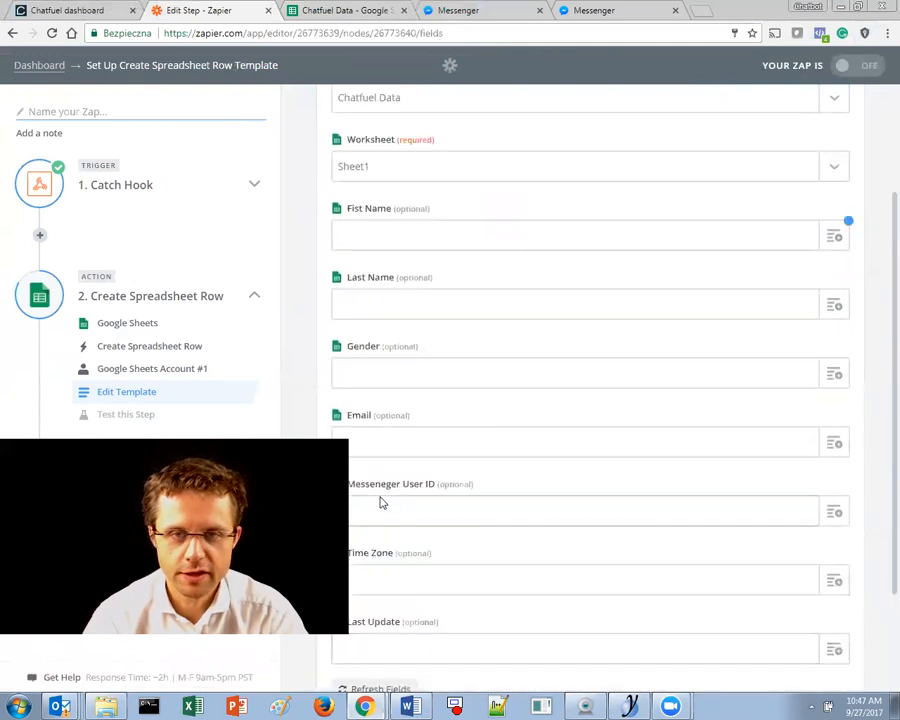
scroll(436, 277, "down", 1)
left_click(388, 240)
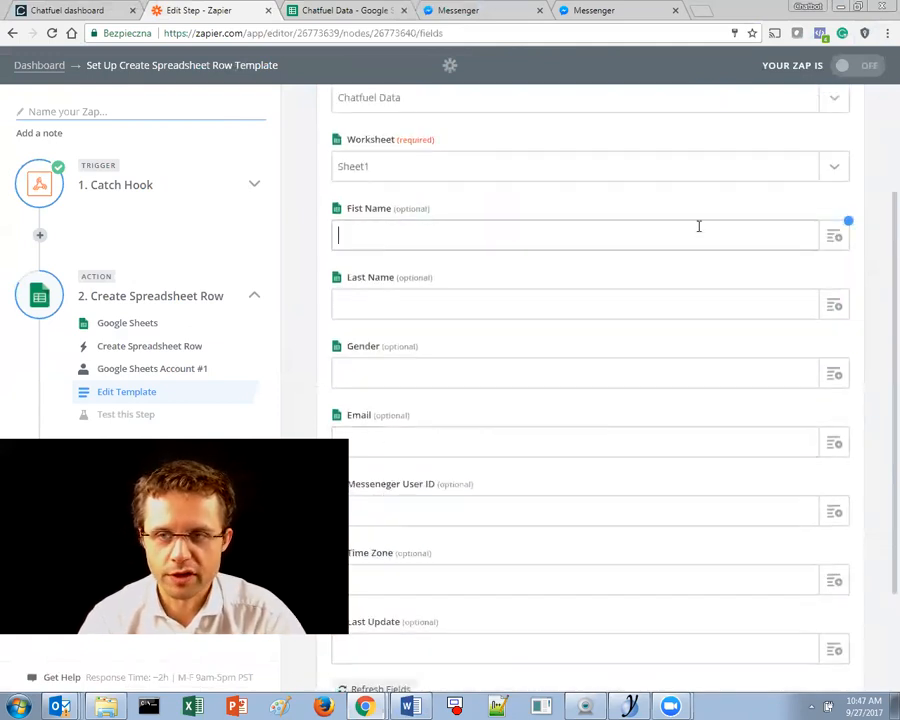
left_click(836, 236)
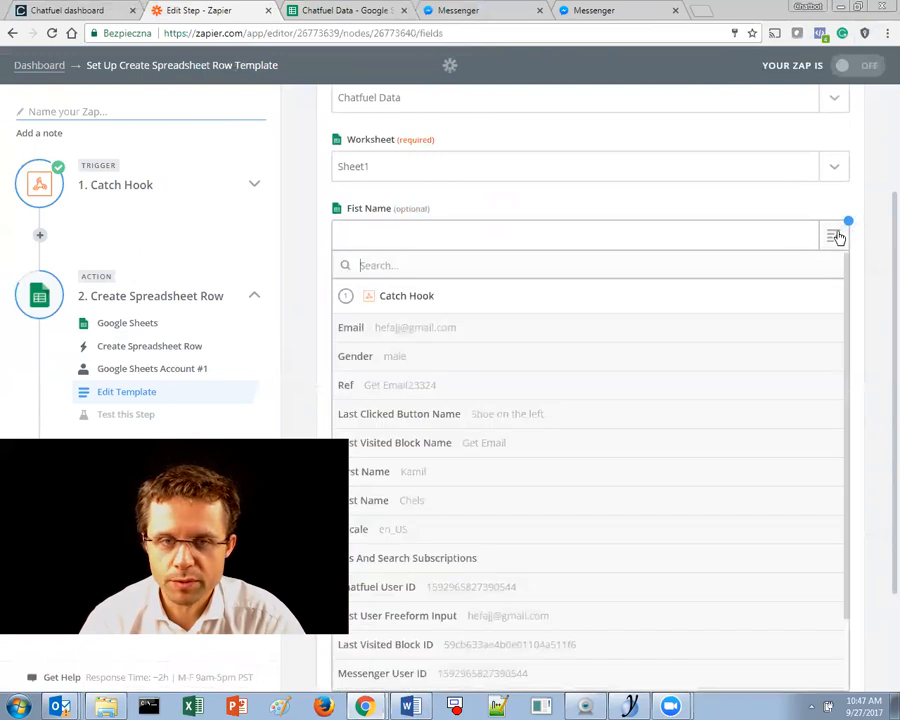
scroll(751, 425, "down", 3)
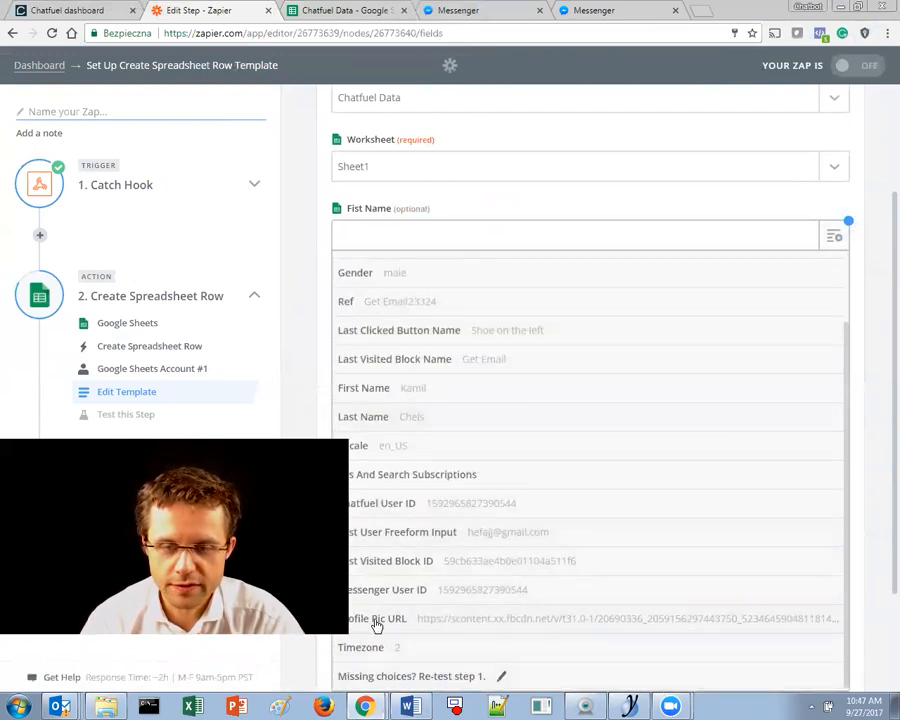
scroll(401, 620, "up", 2)
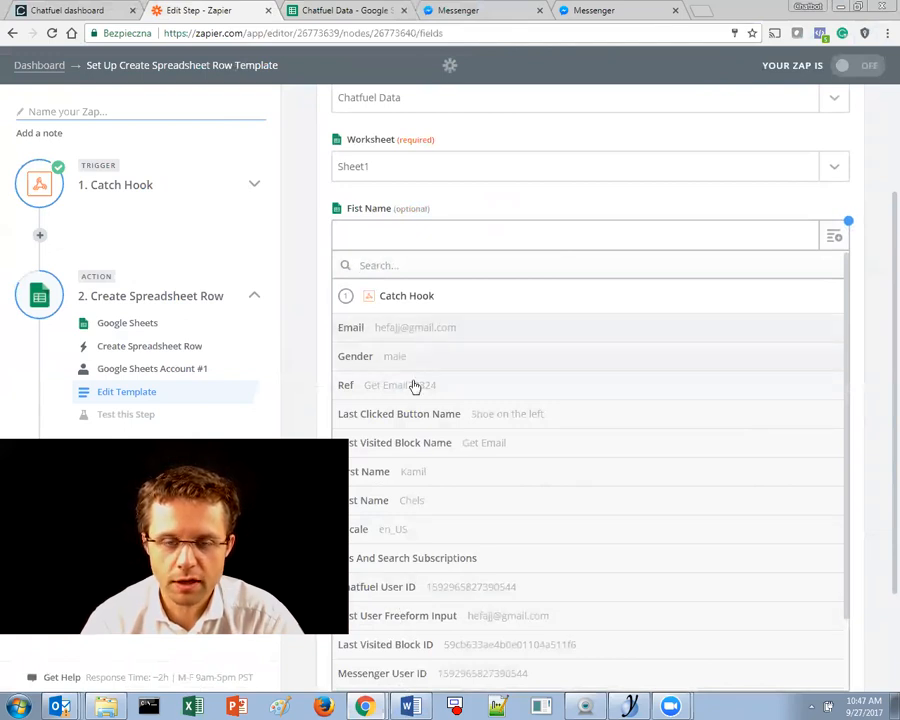
left_click(392, 484)
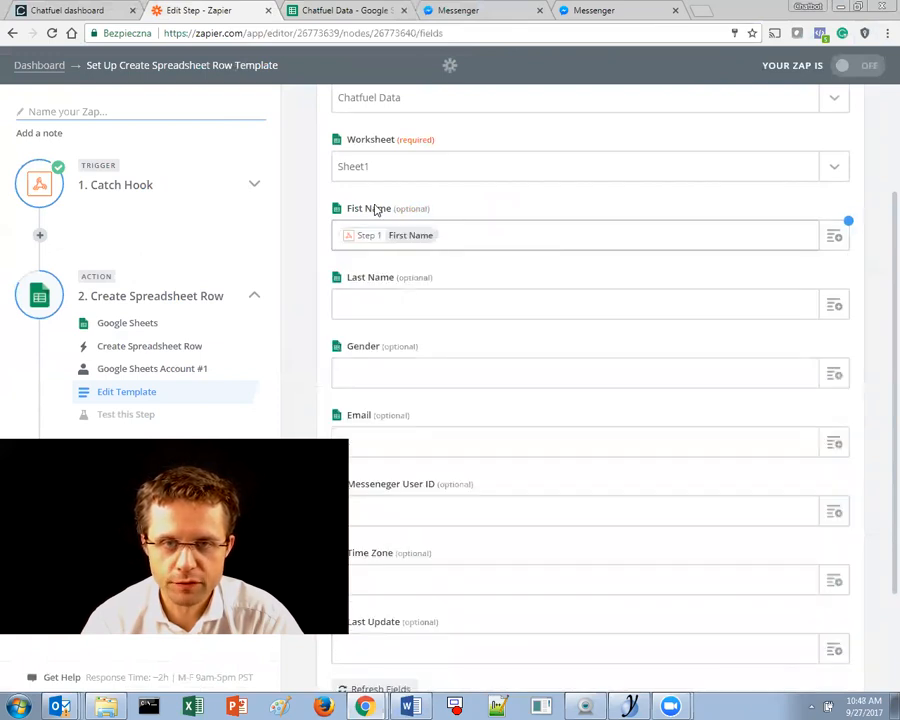
- Map Last Name, Gender and Email to their matching Catch Hook fields
left_click(382, 309)
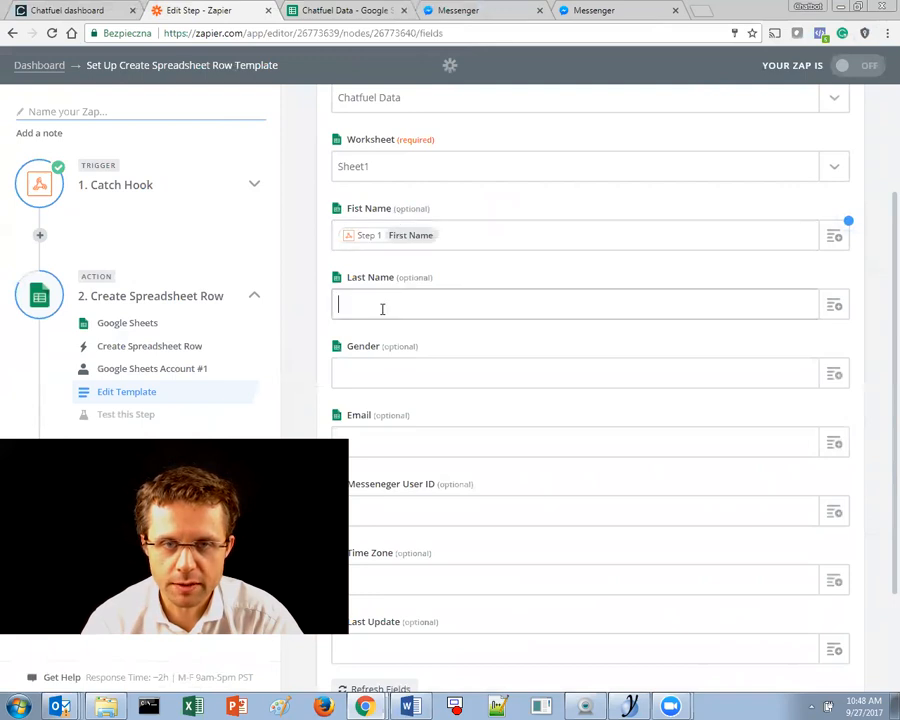
left_click(835, 305)
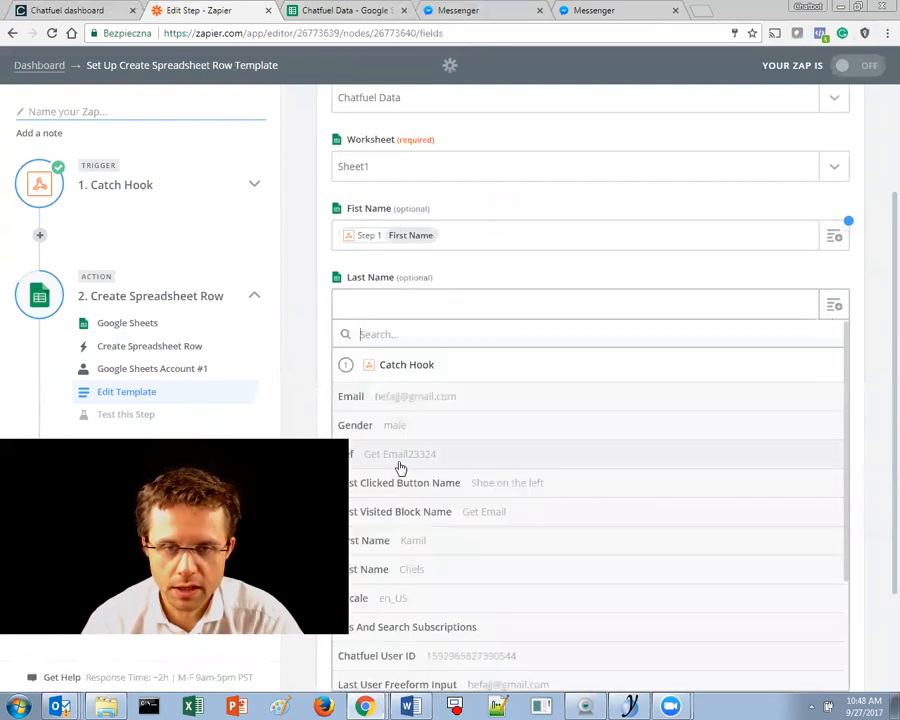
left_click(430, 572)
left_click(522, 369)
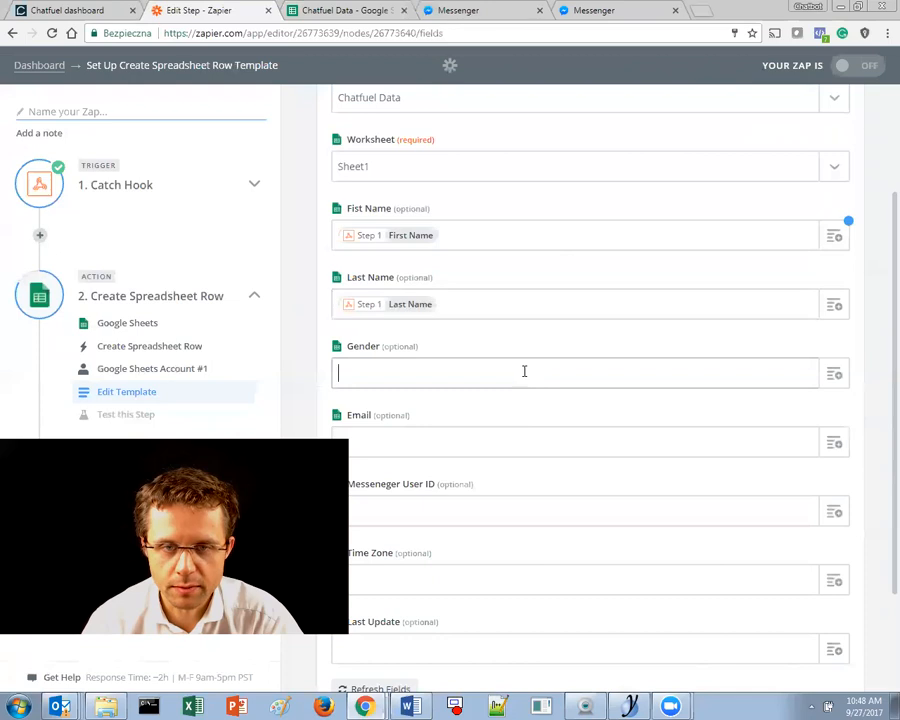
left_click(831, 376)
left_click(410, 500)
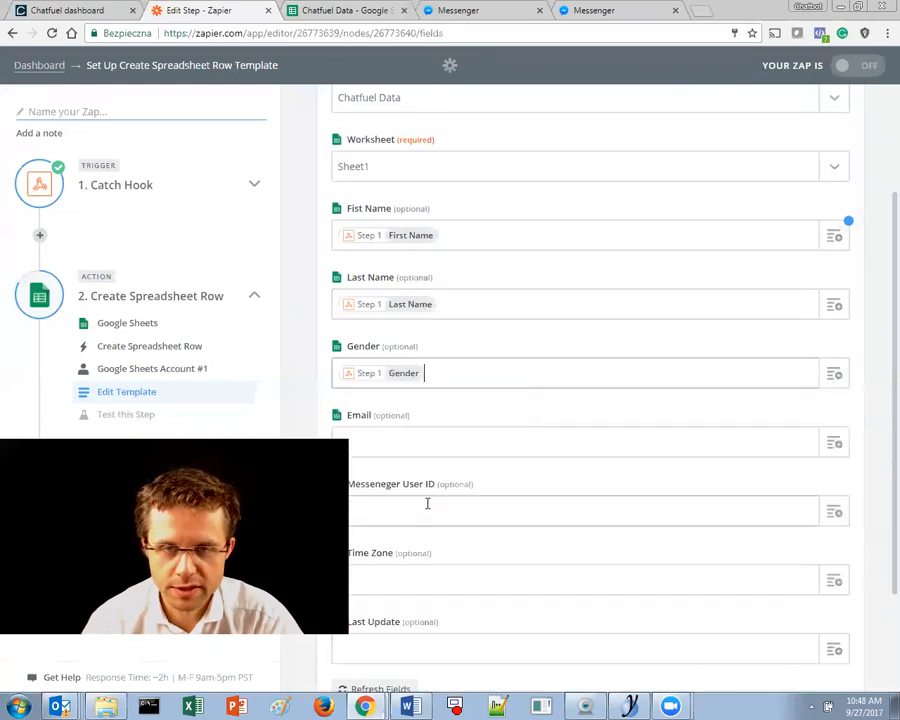
scroll(806, 325, "down", 2)
left_click(834, 302)
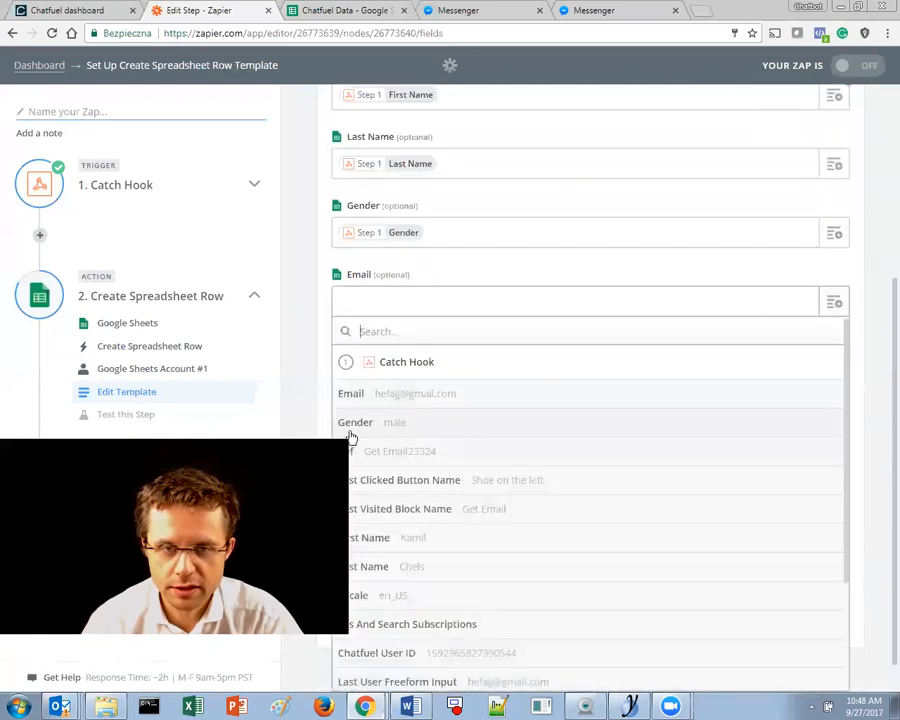
left_click(398, 397)
- Map Messenger User ID and Time Zone to the hook's user ID and Timezone values
left_click(394, 384)
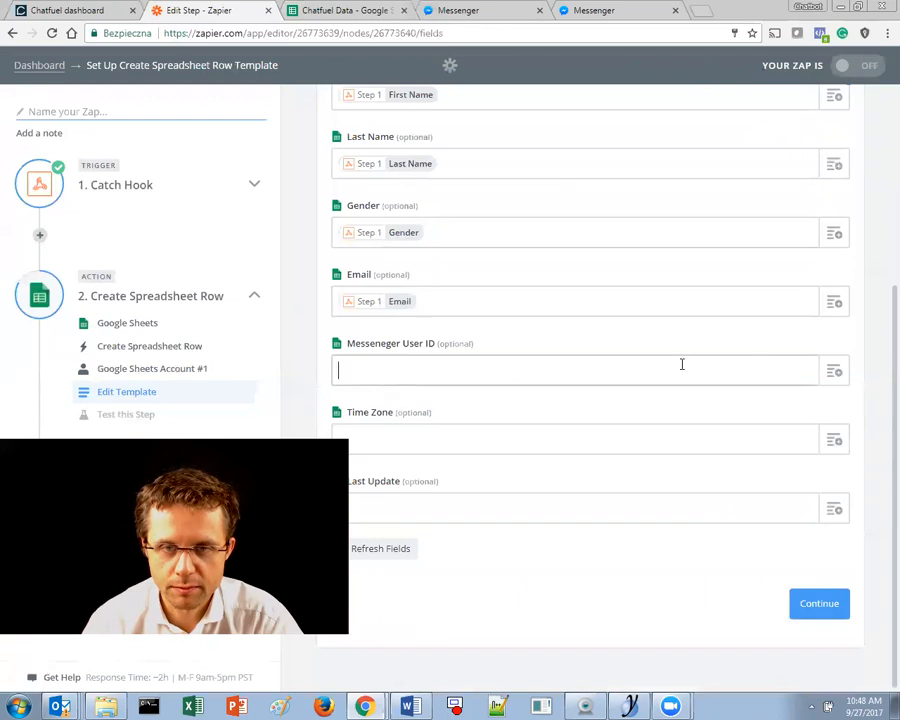
left_click(834, 373)
scroll(412, 572, "down", 3)
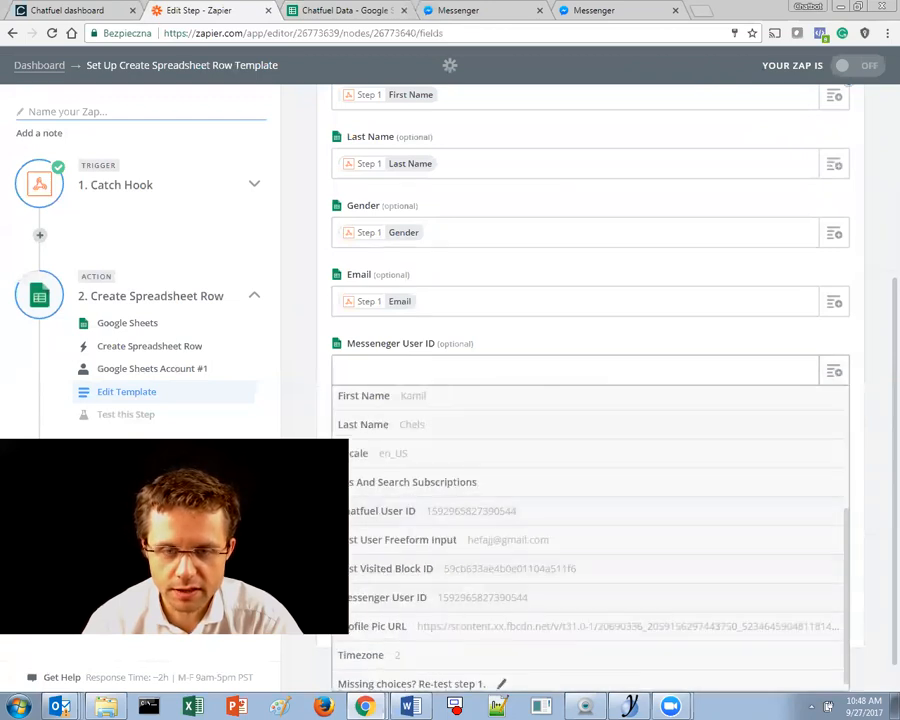
left_click(408, 598)
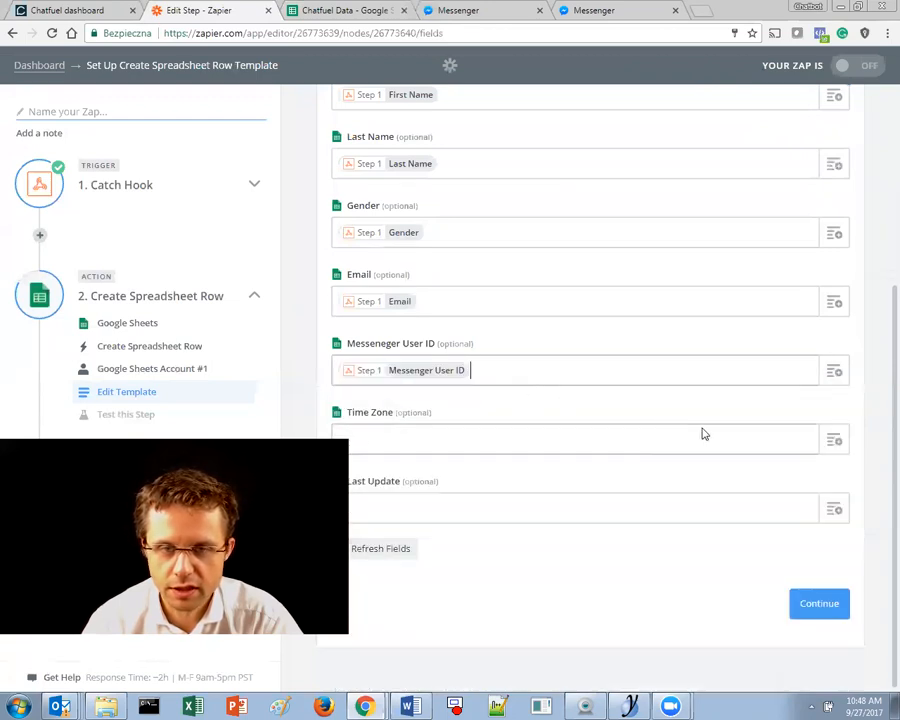
left_click(840, 442)
scroll(434, 573, "down", 2)
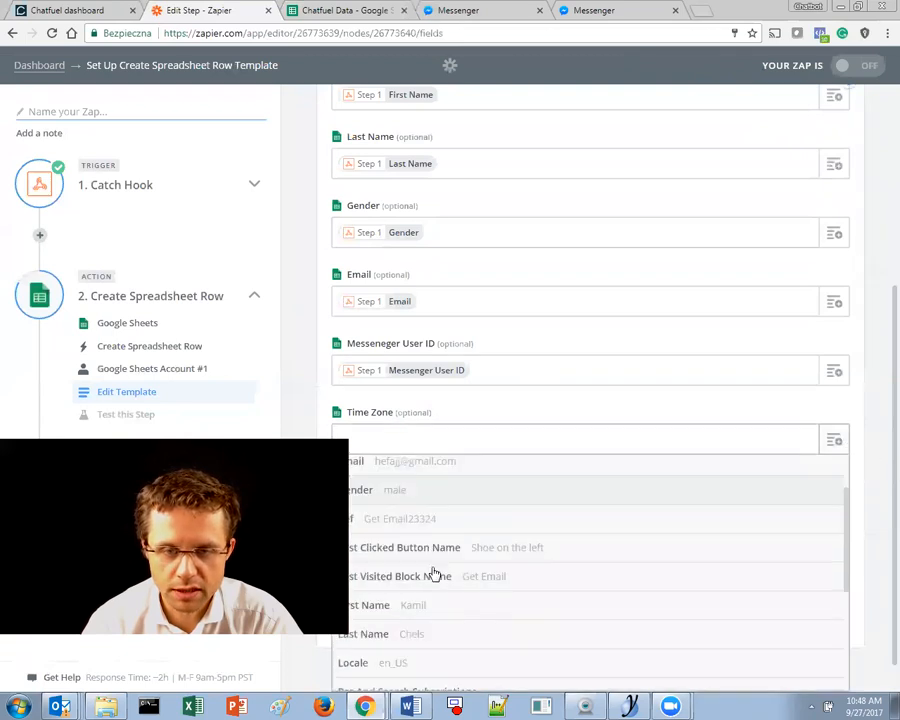
scroll(434, 573, "down", 3)
scroll(372, 571, "down", 2)
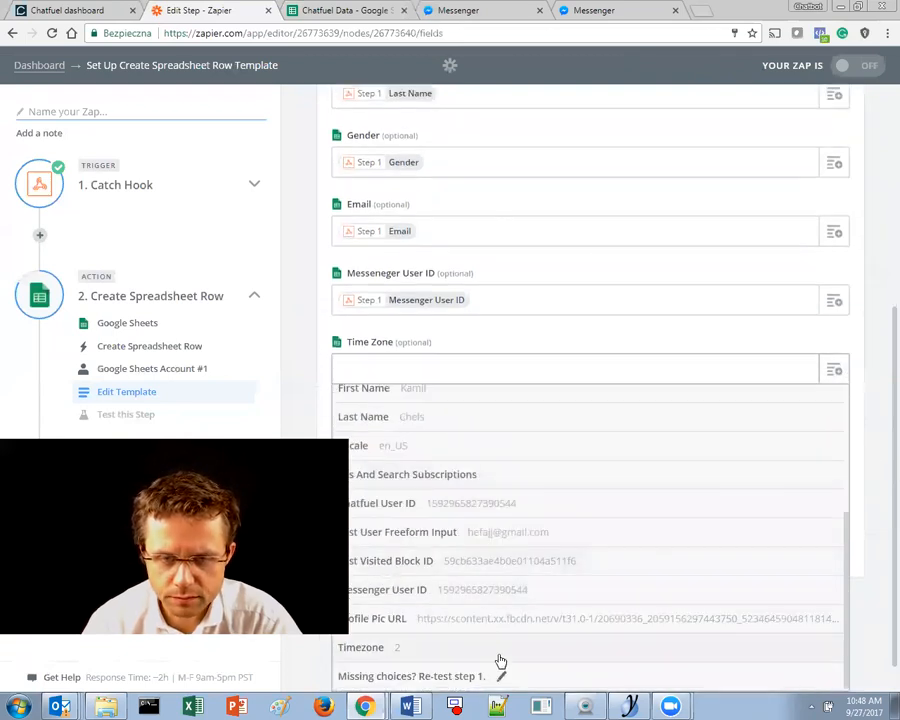
scroll(489, 607, "up", 3)
scroll(496, 520, "up", 2)
scroll(594, 568, "down", 5)
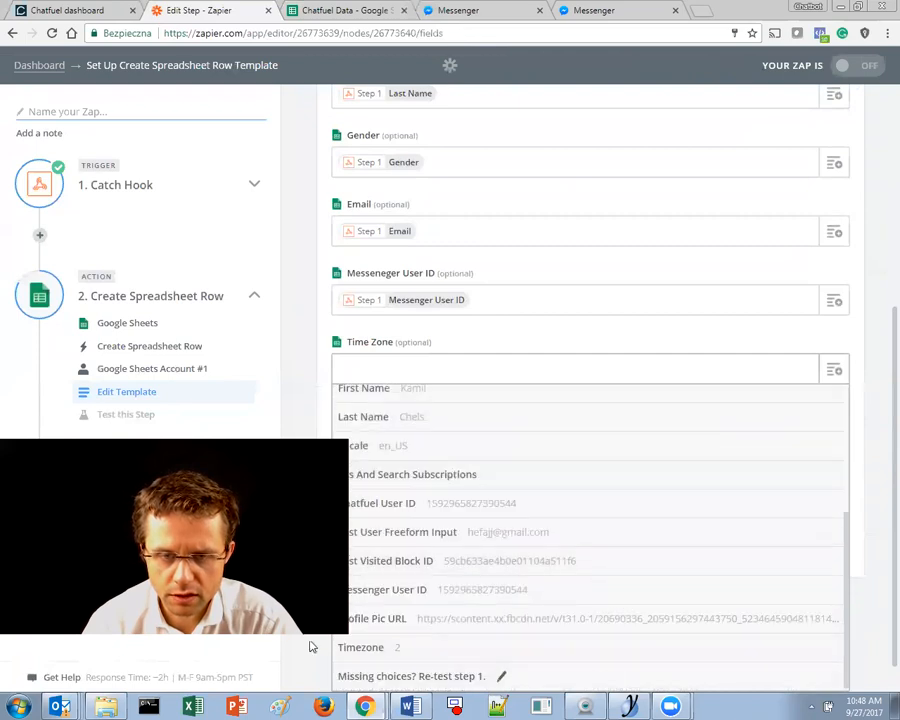
scroll(330, 642, "down", 1)
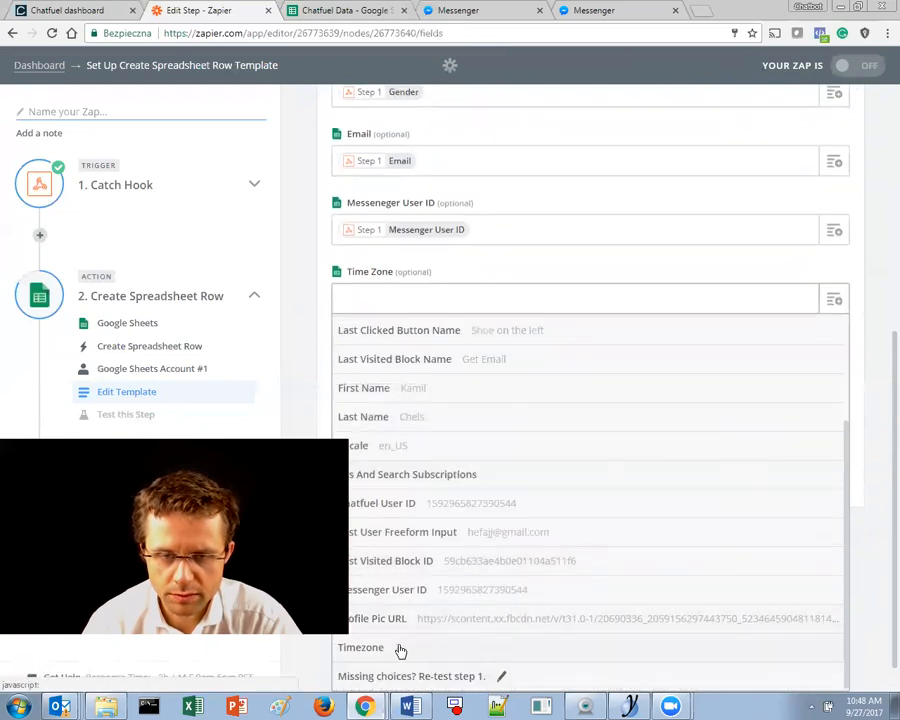
left_click(398, 647)
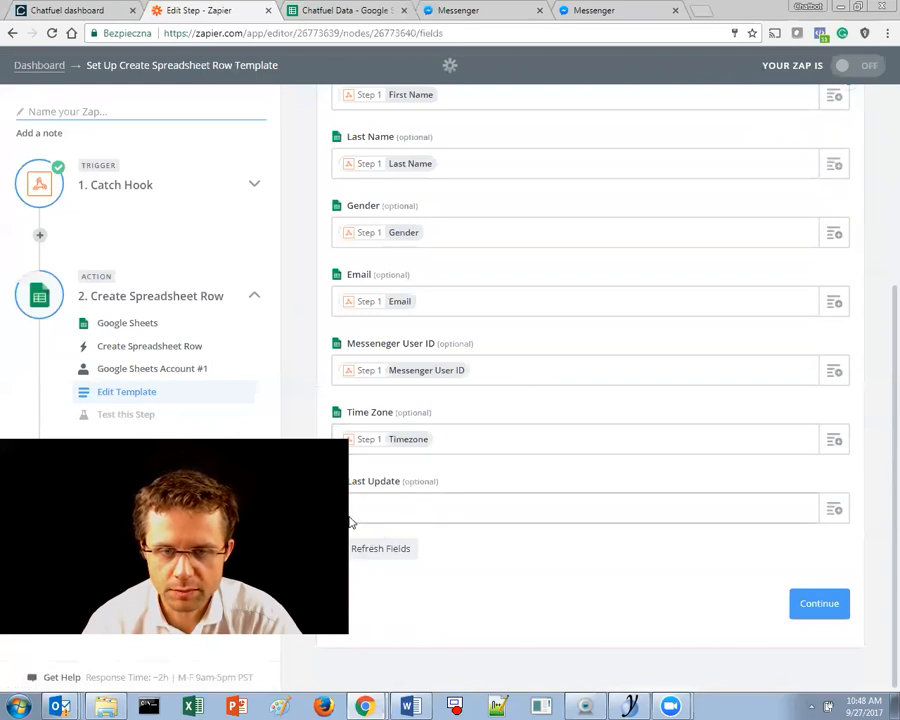
- Fill Last Update with Last Visited Block ID followed by Locale
left_click(838, 513)
scroll(432, 456, "down", 5)
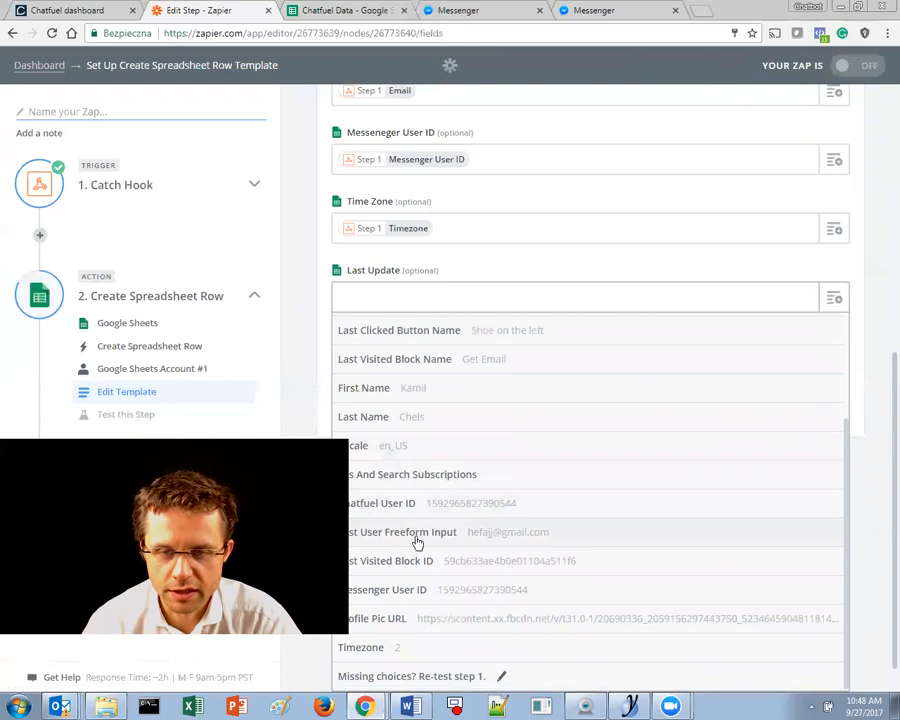
left_click(418, 562)
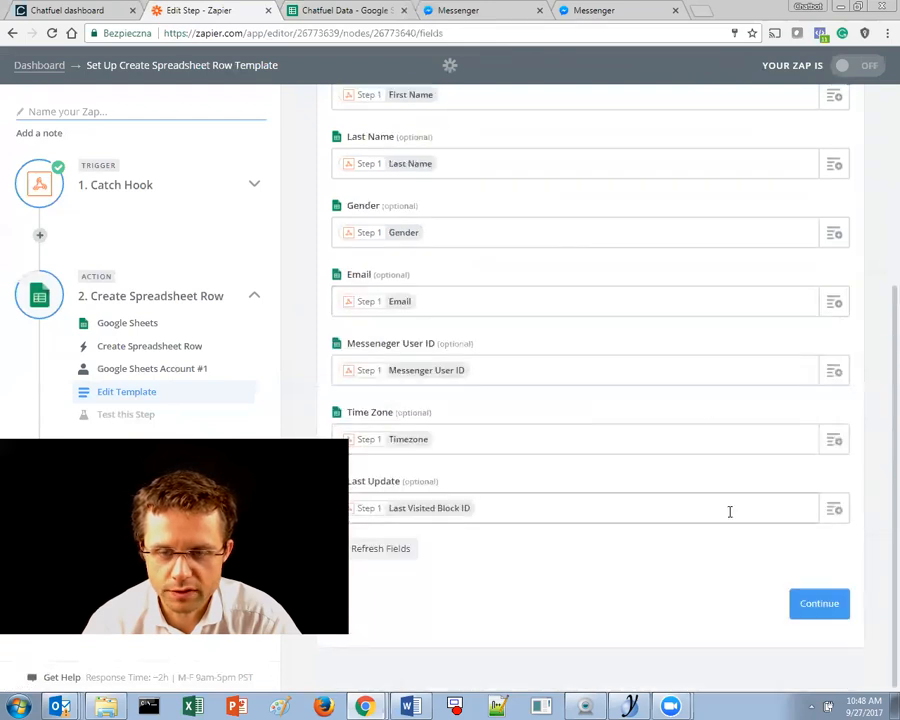
type(", dfsfsd")
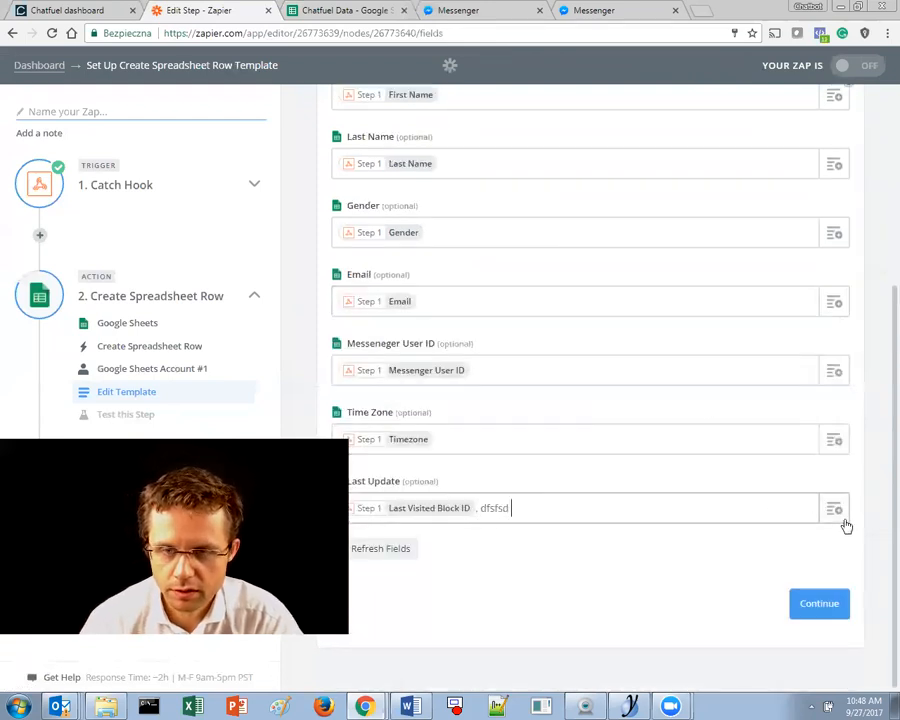
left_click(842, 514)
scroll(457, 590, "down", 3)
scroll(363, 605, "down", 2)
scroll(363, 605, "up", 2)
left_click(410, 598)
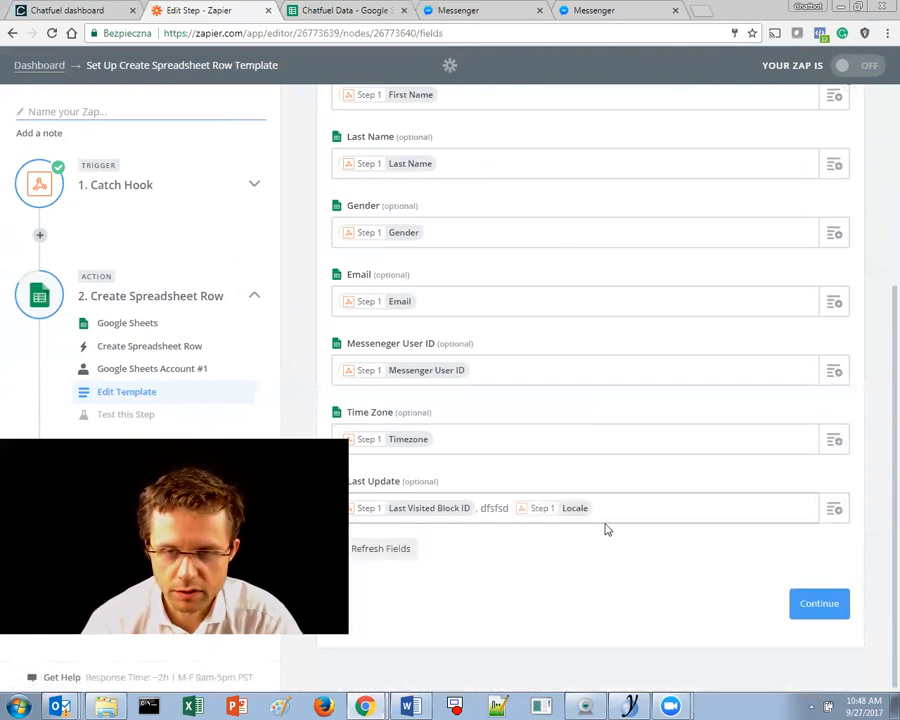
- Append Profile Pic URL to Last Update and delete the stray typed letters
left_click(836, 518)
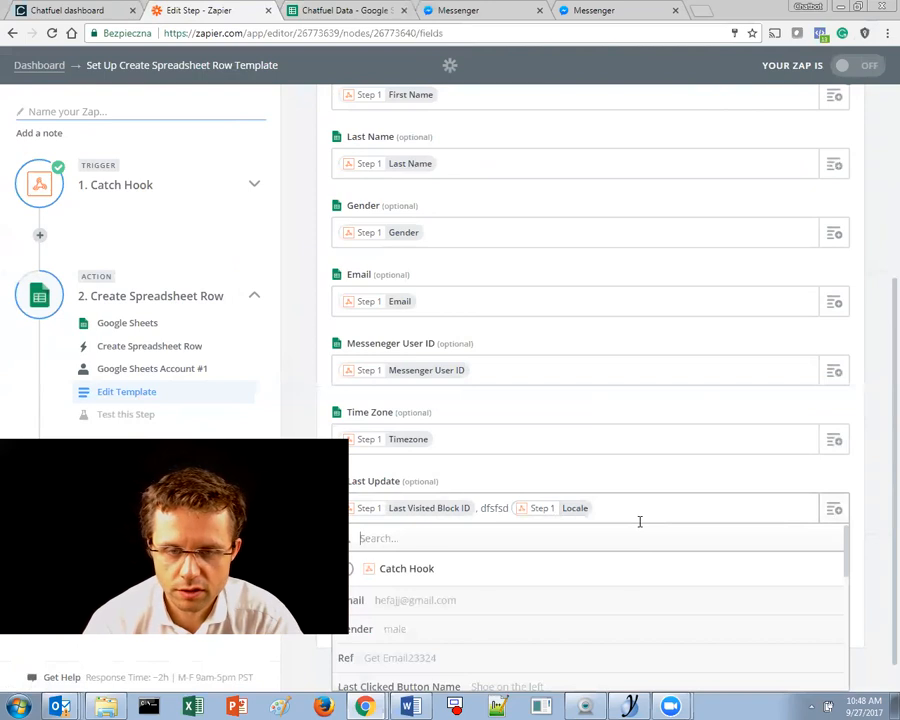
scroll(358, 618, "down", 5)
scroll(358, 618, "up", 3)
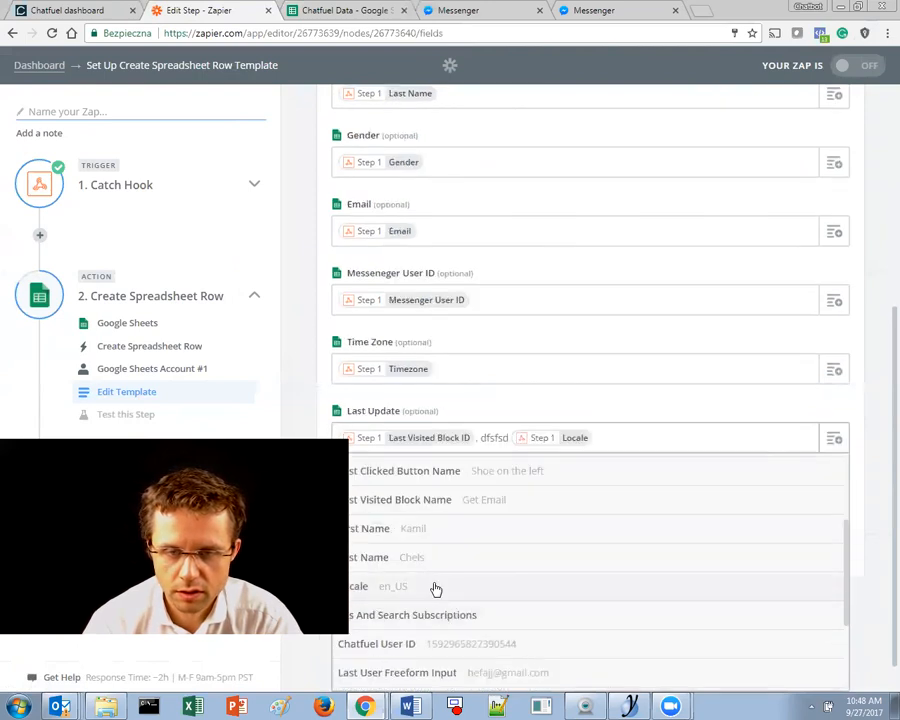
scroll(434, 584, "down", 1)
scroll(444, 602, "down", 2)
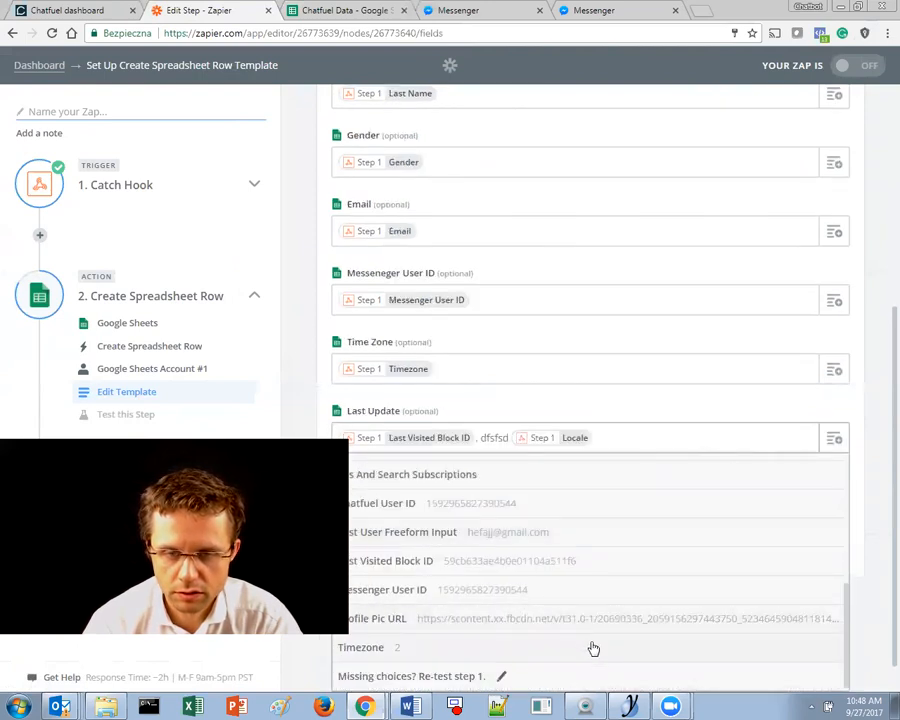
left_click(441, 620)
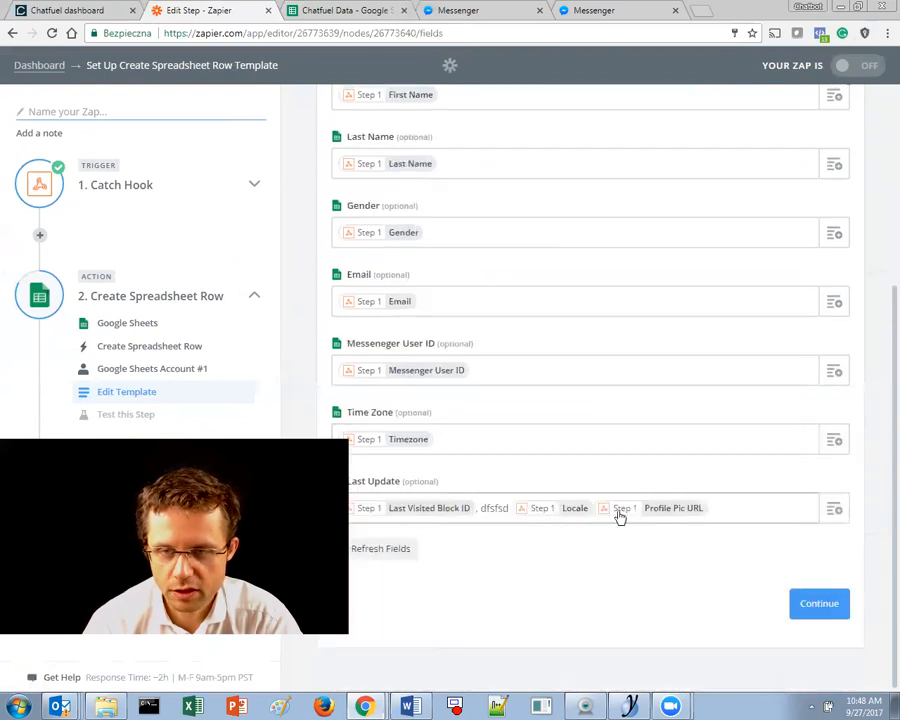
type(":")
key("ctrl+shift+Right")
key("BackSpace")
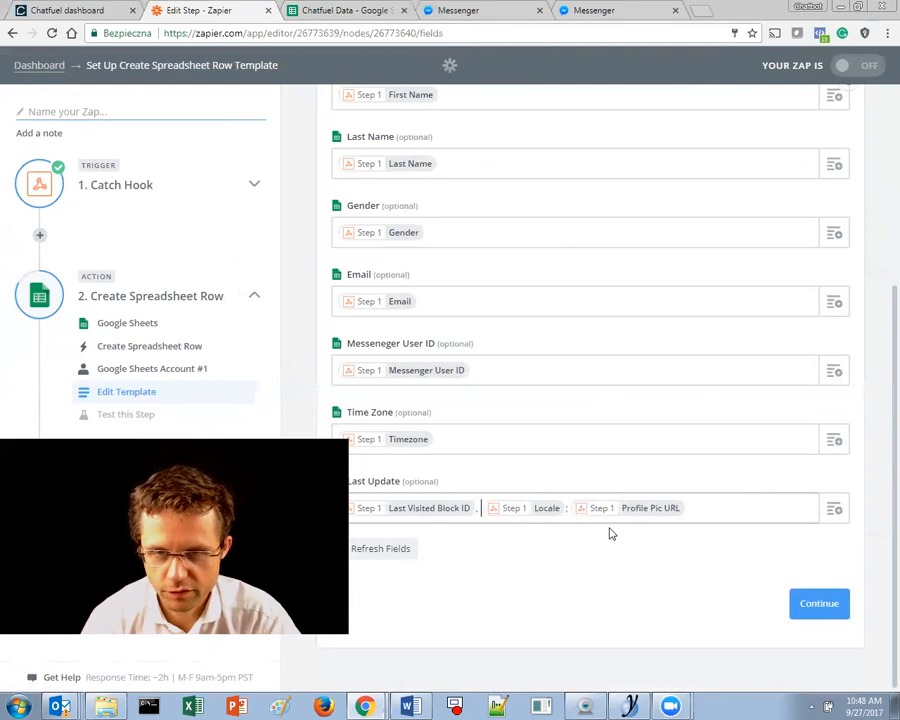
key("End")
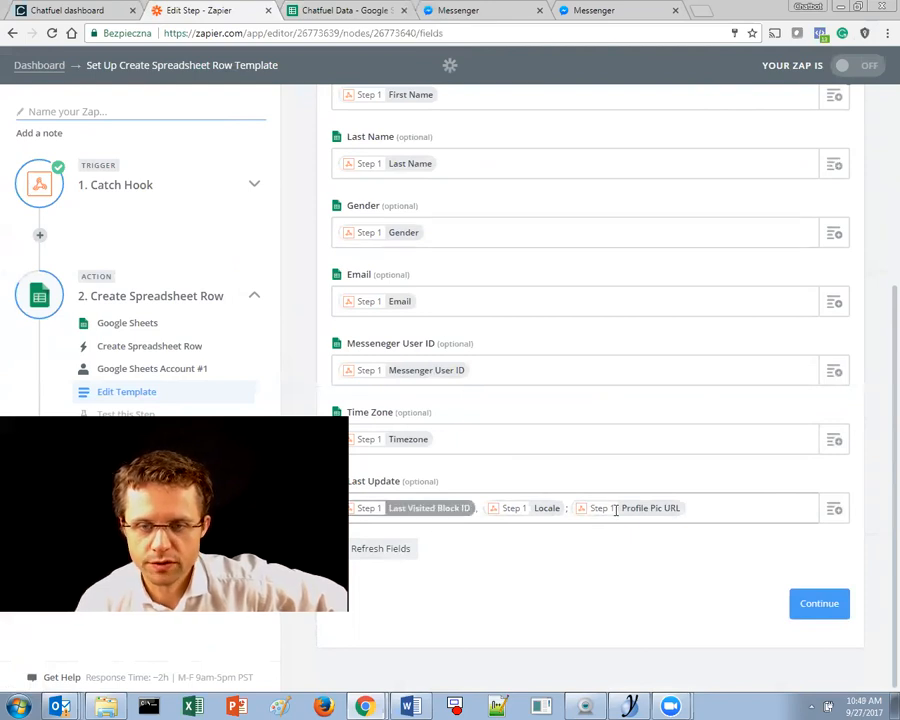
- Run the Google Sheets test to write a subscriber row into Chatfuel Data, and check the sheet
left_click(819, 607)
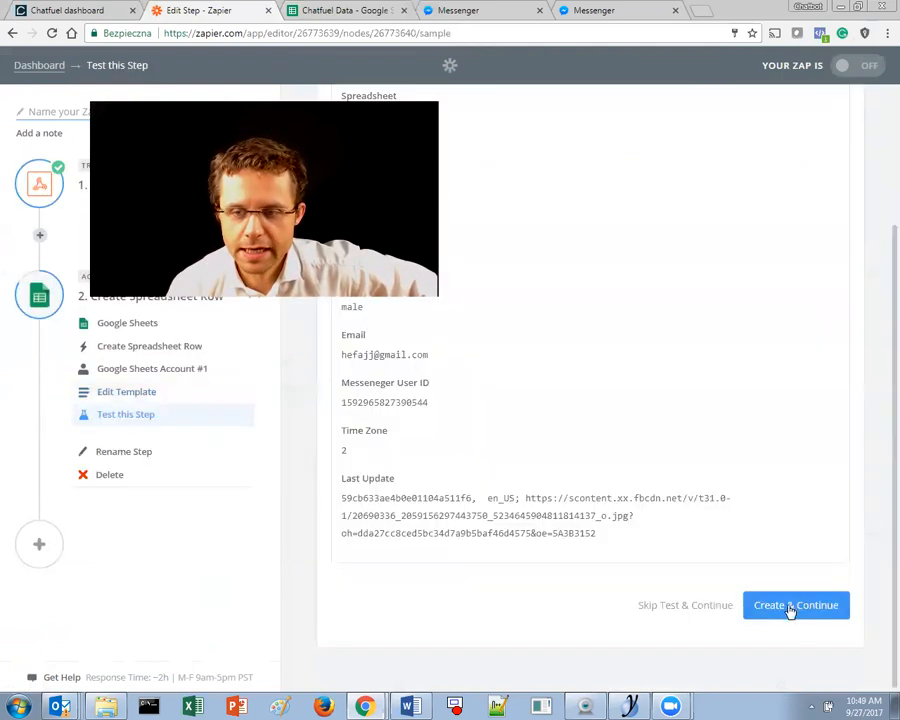
left_click(790, 602)
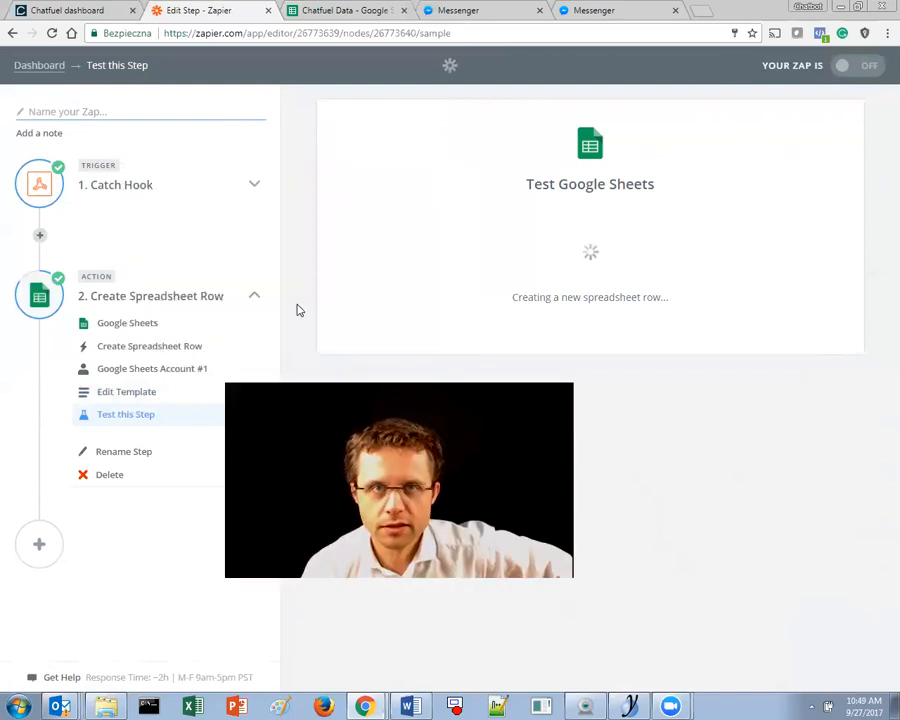
key("ctrl+Tab")
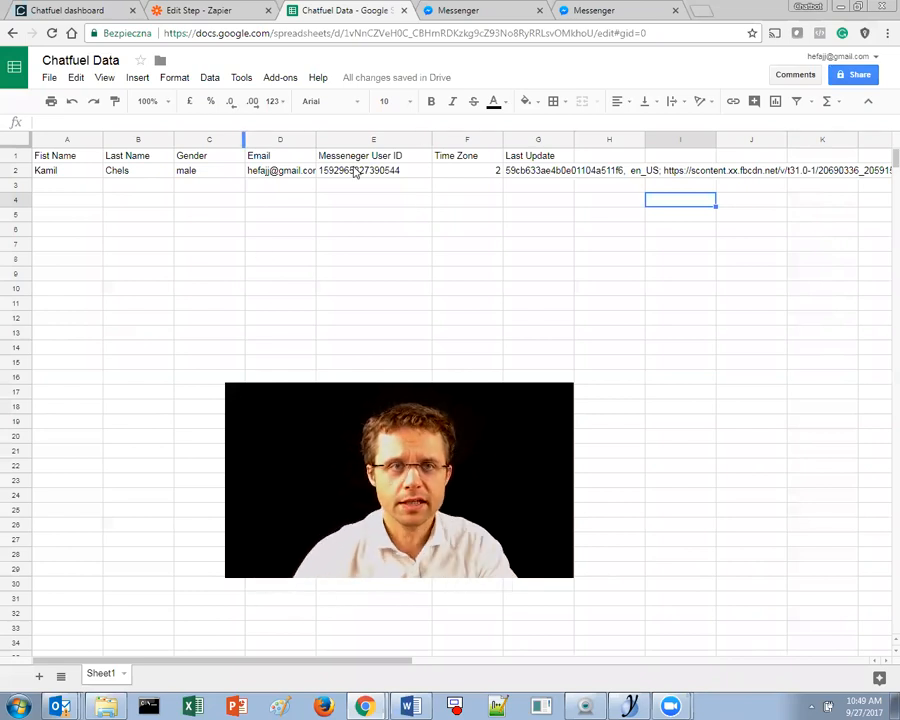
left_click(62, 10)
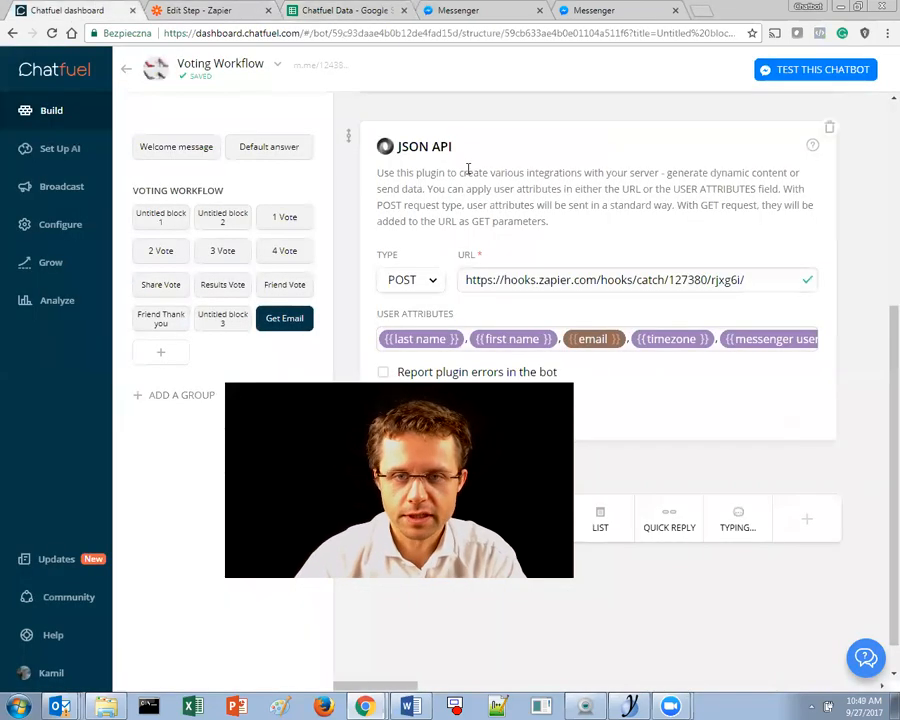
- Check row 3 (A3–G3) of the Chatfuel Data sheet, then return to the Zapier test result
left_click(304, 10)
left_click_drag(66, 184, 540, 196)
left_click(540, 196)
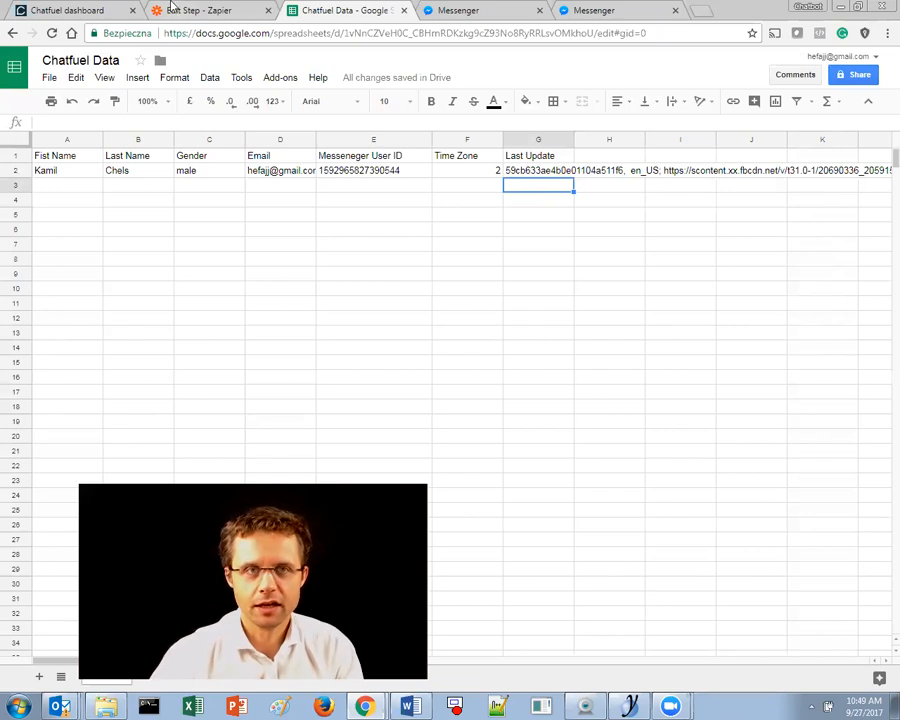
left_click(170, 9)
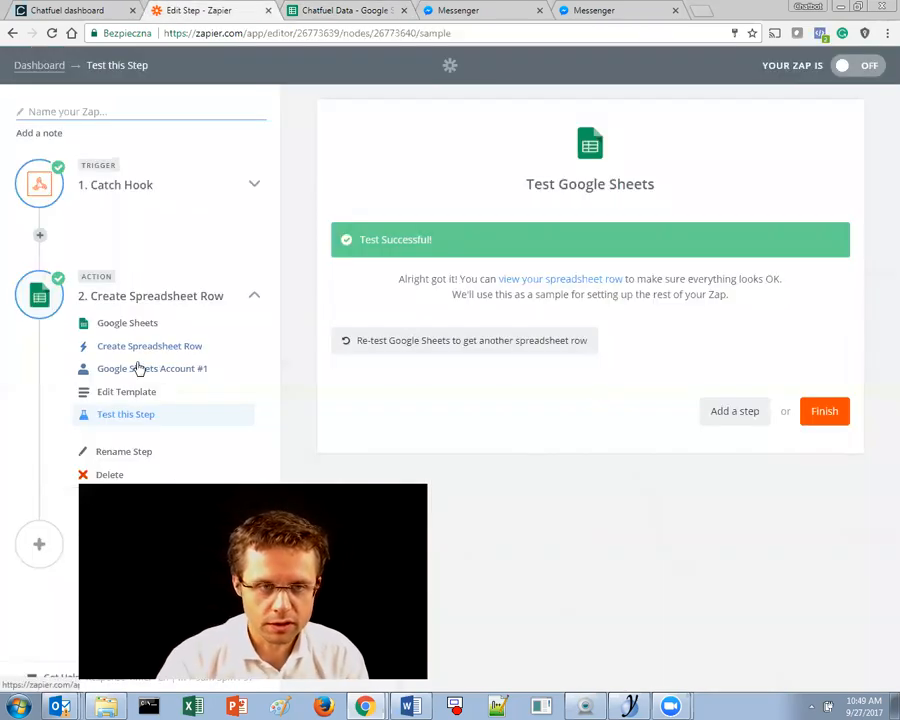
- Confirm the action uses Google Sheets' Create Spreadsheet Row, then view Chatfuel's JSON API setup
left_click(130, 327)
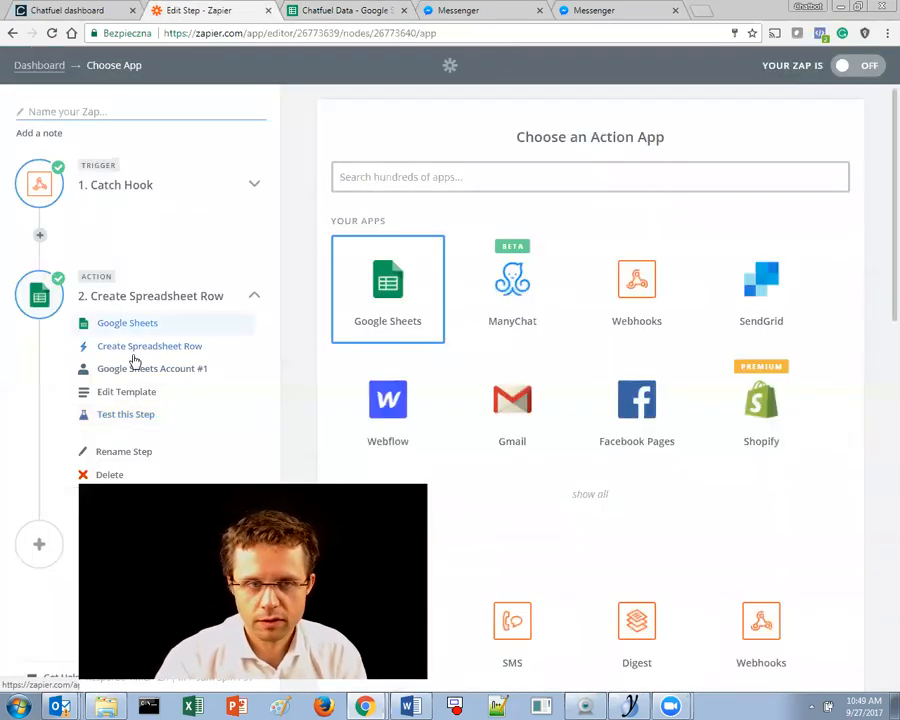
left_click(135, 352)
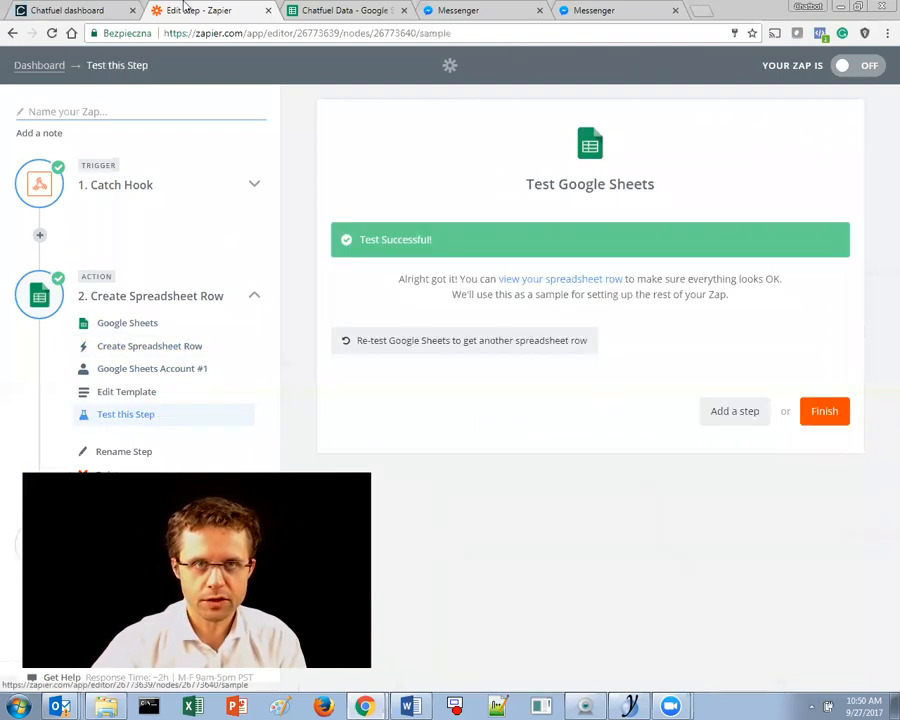
left_click(85, 8)
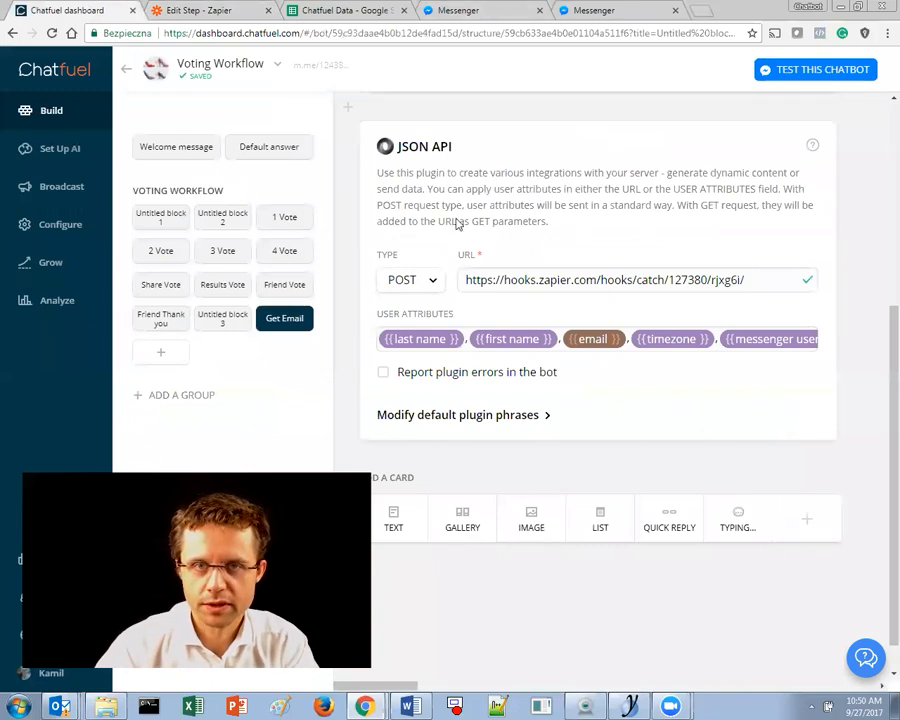
- Open the Voting Workflow bot in Messenger from the Get Email block's m.me link
scroll(456, 224, "up", 4)
left_click(544, 130)
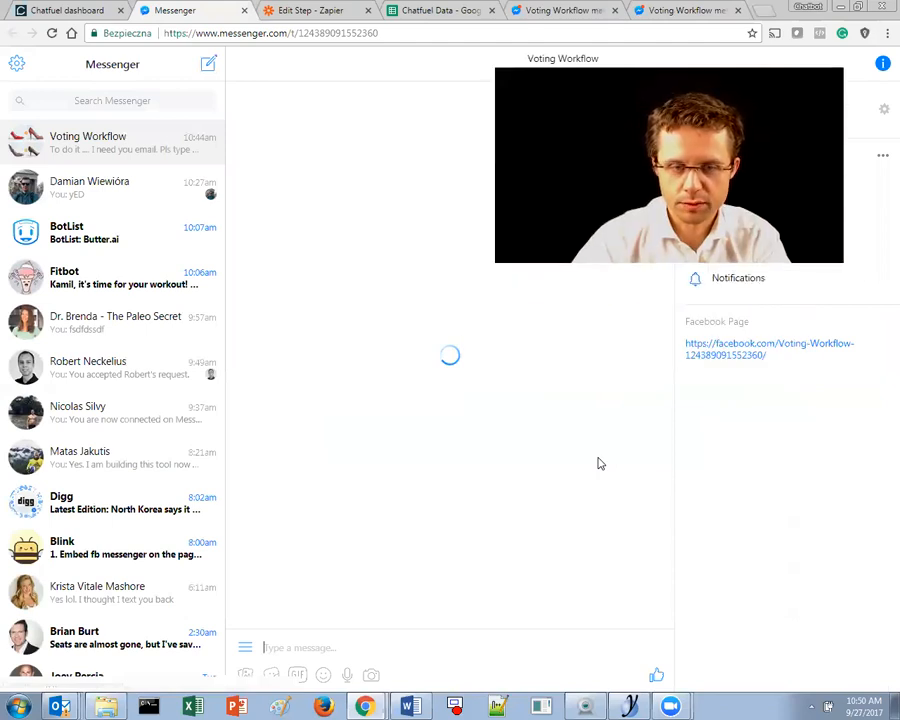
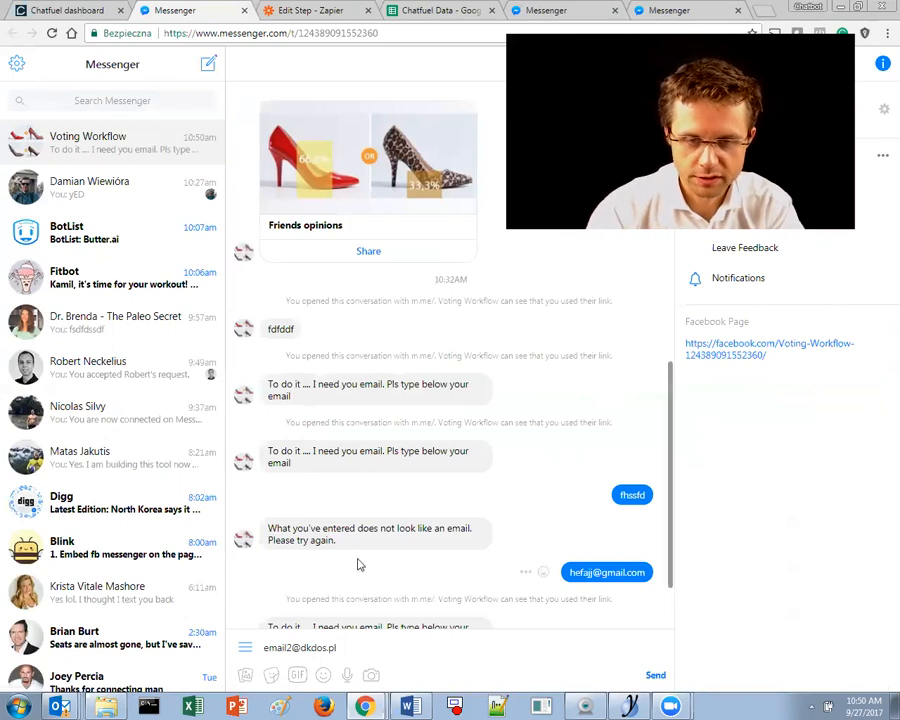
- Send a test e-mail address to the Voting Workflow bot, then check the Chatfuel Data sheet
scroll(357, 560, "down", 1)
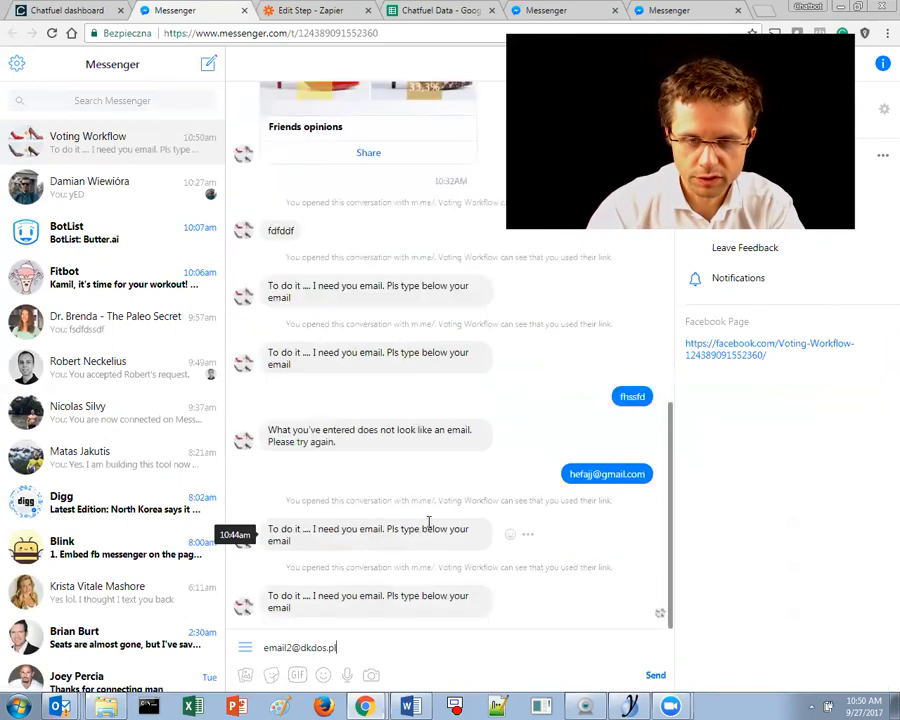
left_click(648, 678)
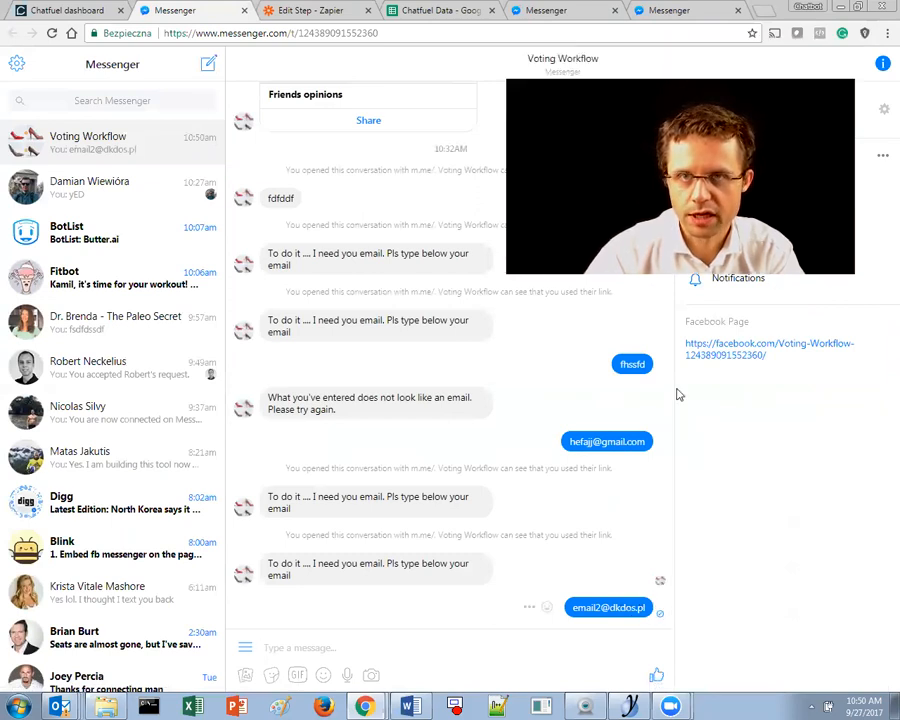
left_click(436, 9)
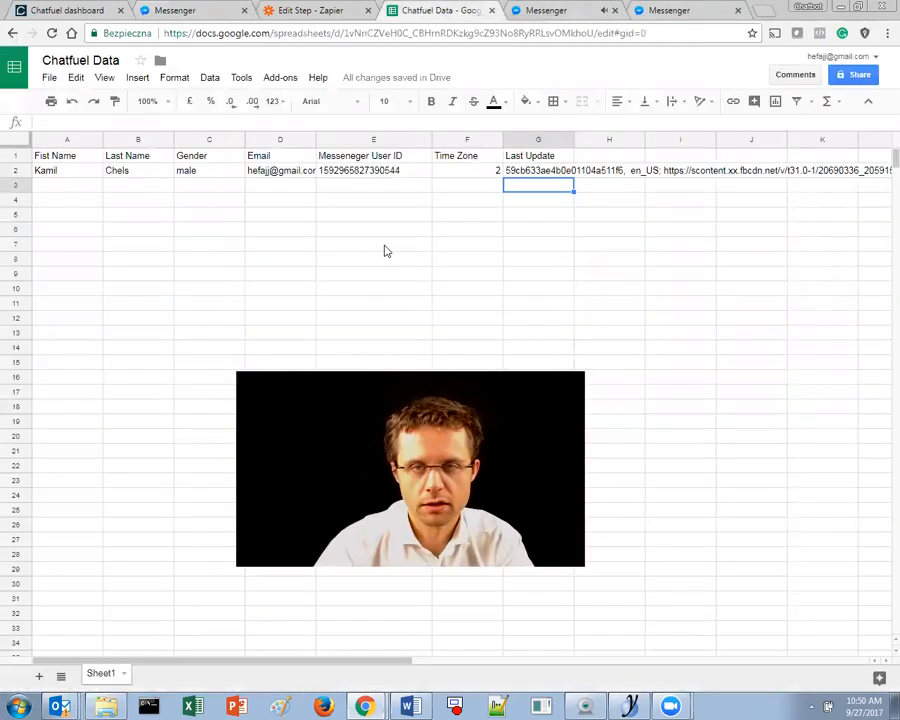
- Compare the Messenger chat and Chatfuel Data sheet, where only row 2 exists, then return to the Zapier test
left_click(352, 9)
left_click(424, 9)
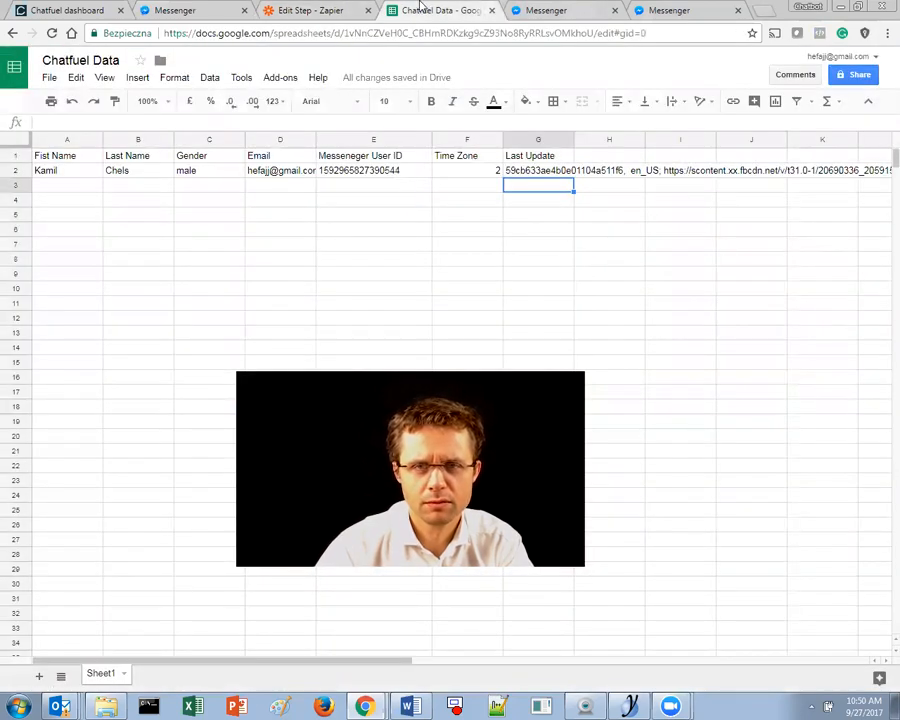
left_click(479, 278)
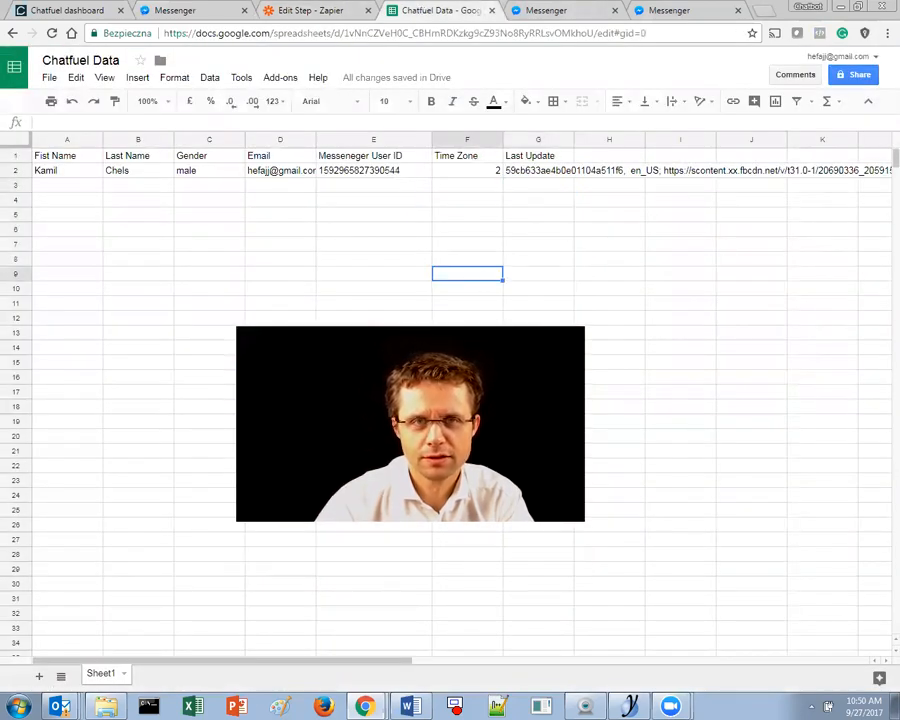
left_click(110, 9)
left_click(230, 10)
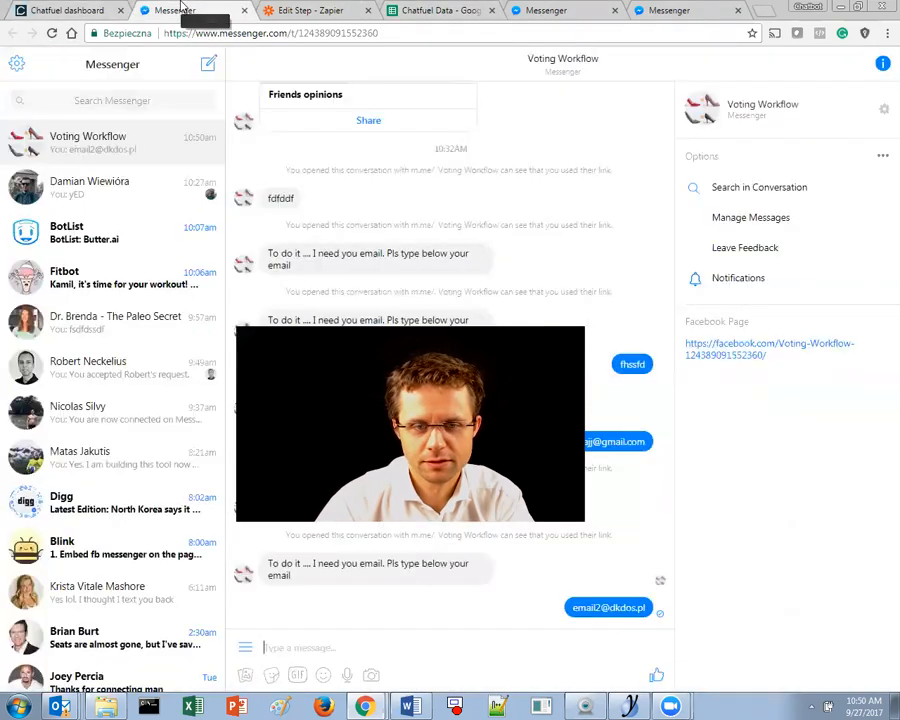
left_click(421, 9)
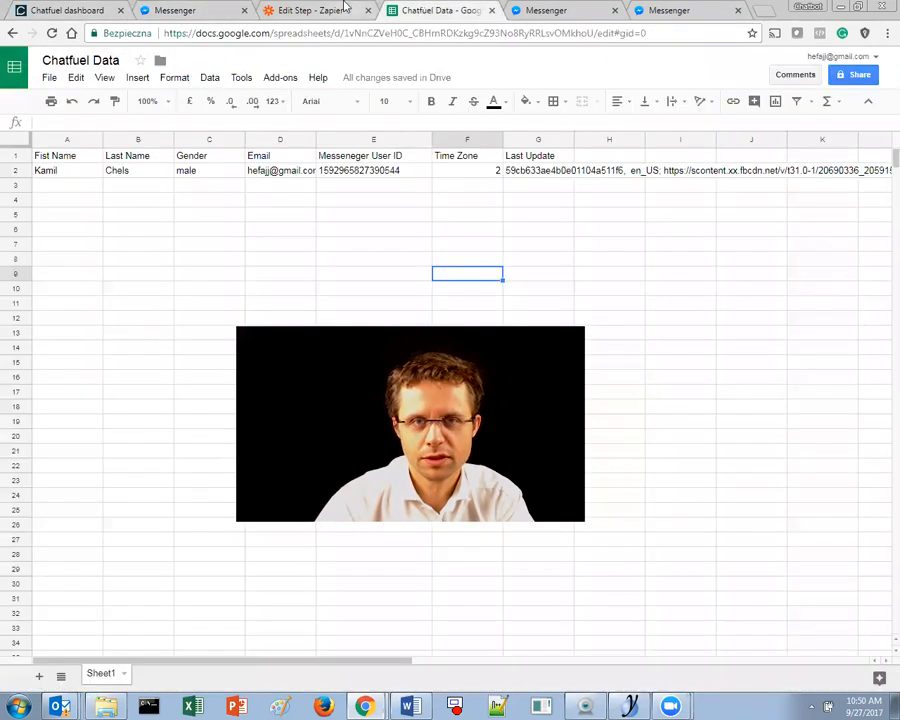
left_click(345, 8)
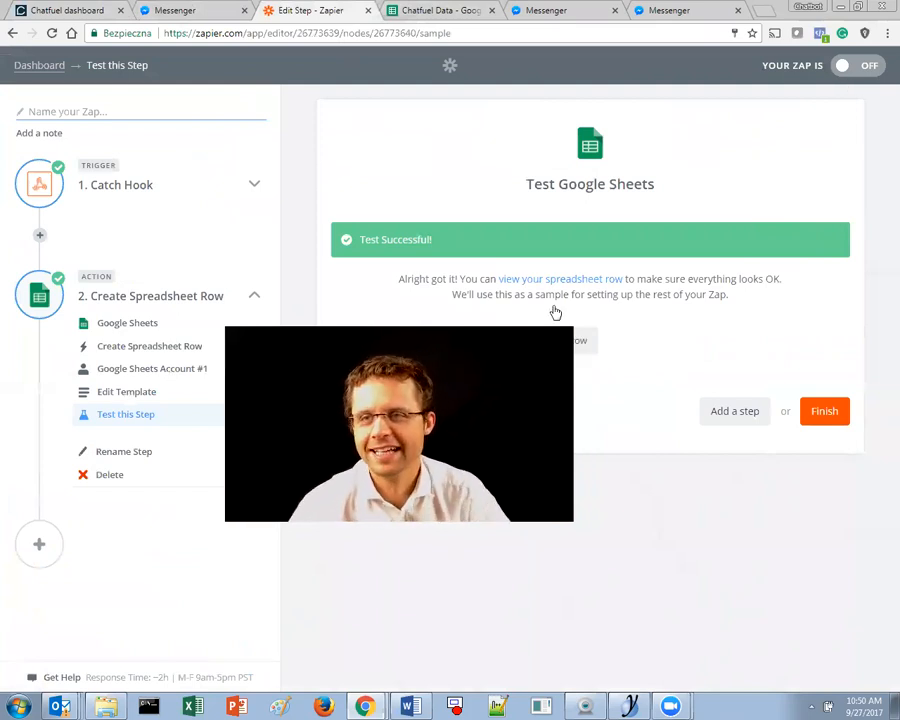
- Switch the Zap ON, finish its setup, and check the Chatfuel Data sheet
left_click(855, 66)
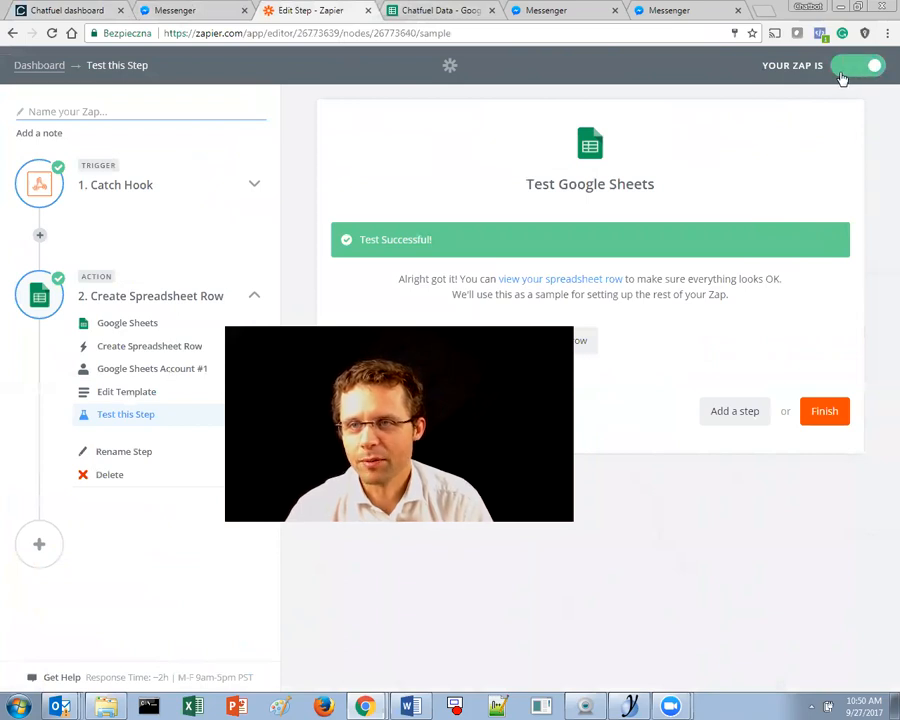
left_click(823, 412)
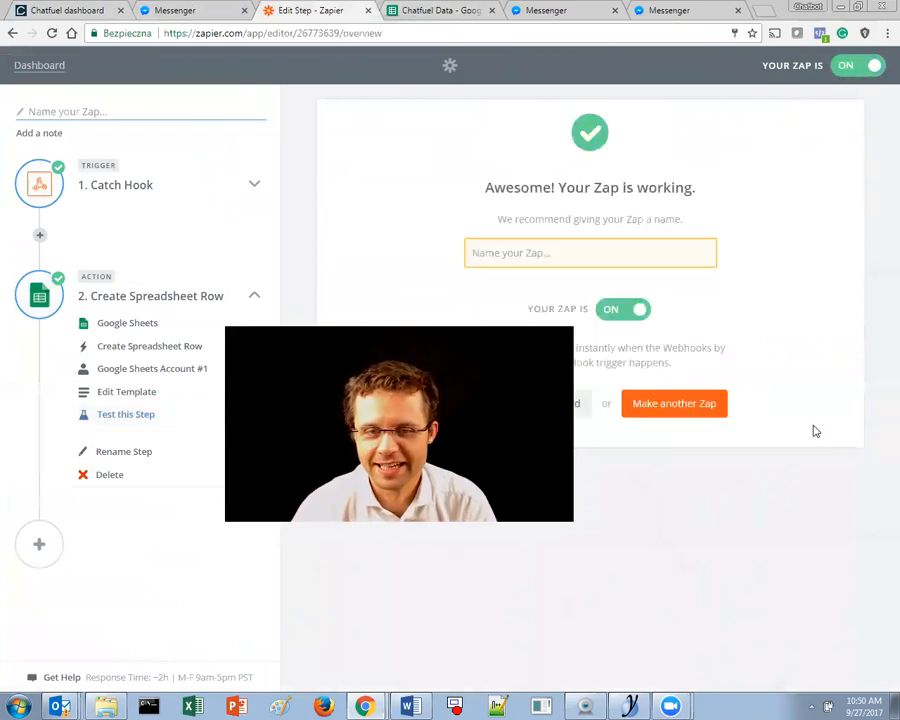
left_click(416, 8)
- Cycle through the Zap overview and Chatfuel Data sheet, ending on the Voting Workflow Messenger conversation
left_click(293, 7)
left_click(412, 7)
left_click(158, 8)
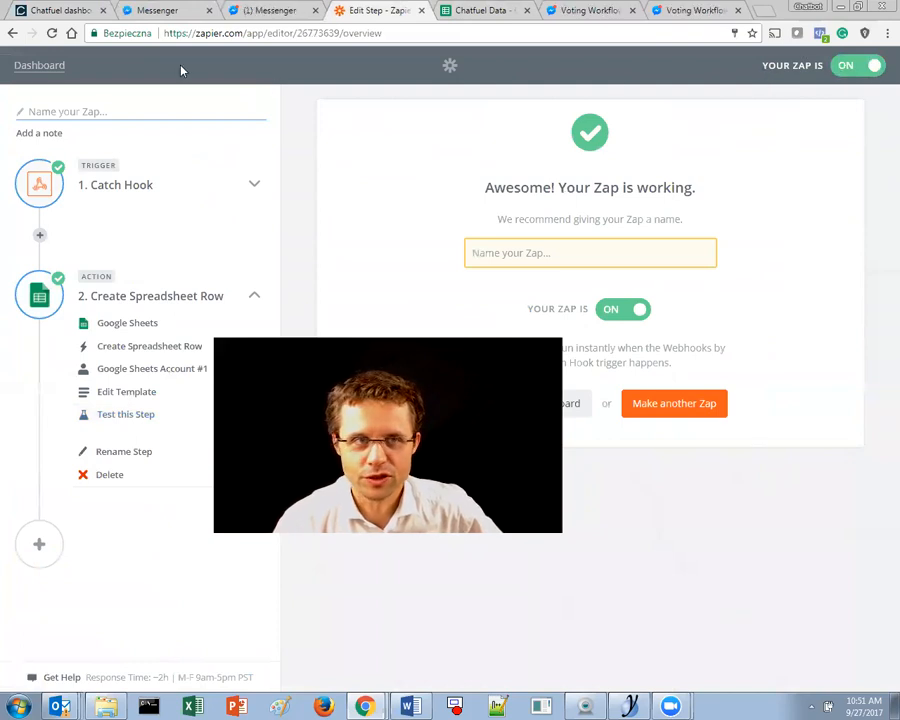
left_click(190, 6)
left_click(292, 7)
left_click(356, 7)
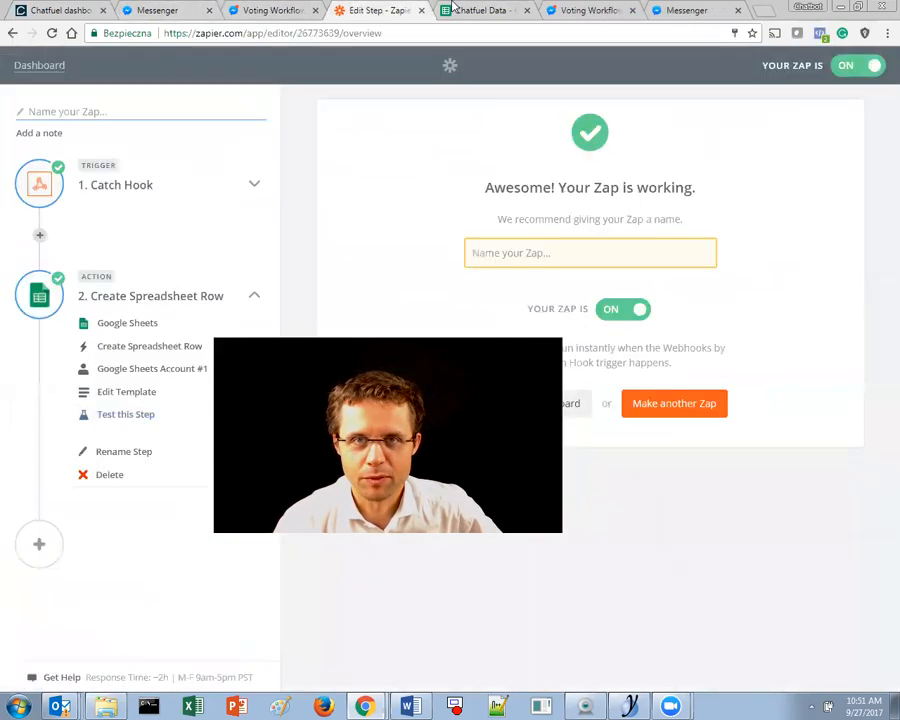
left_click(453, 7)
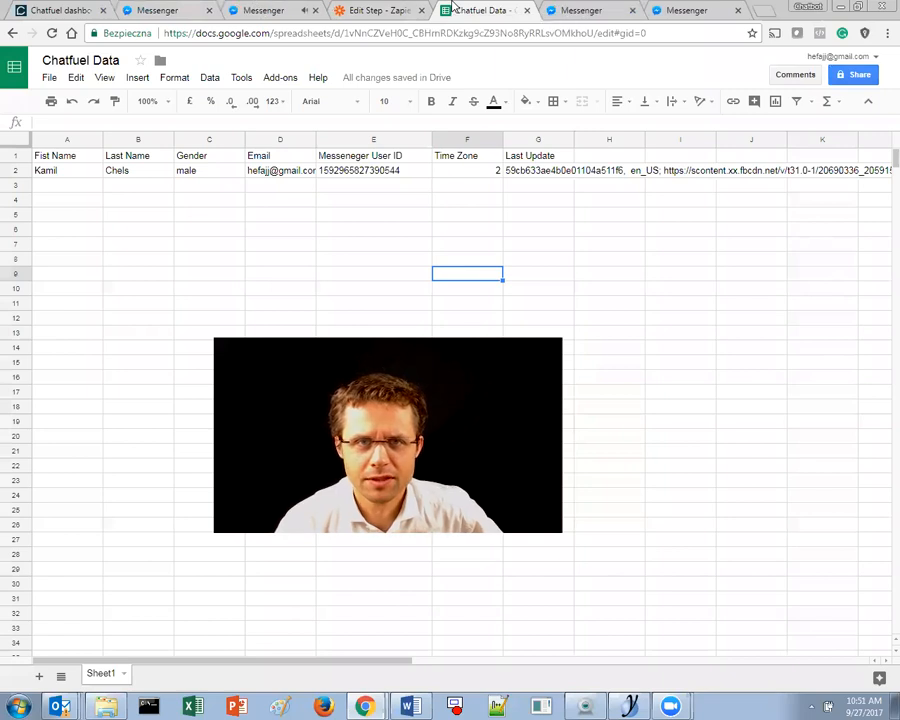
left_click(240, 8)
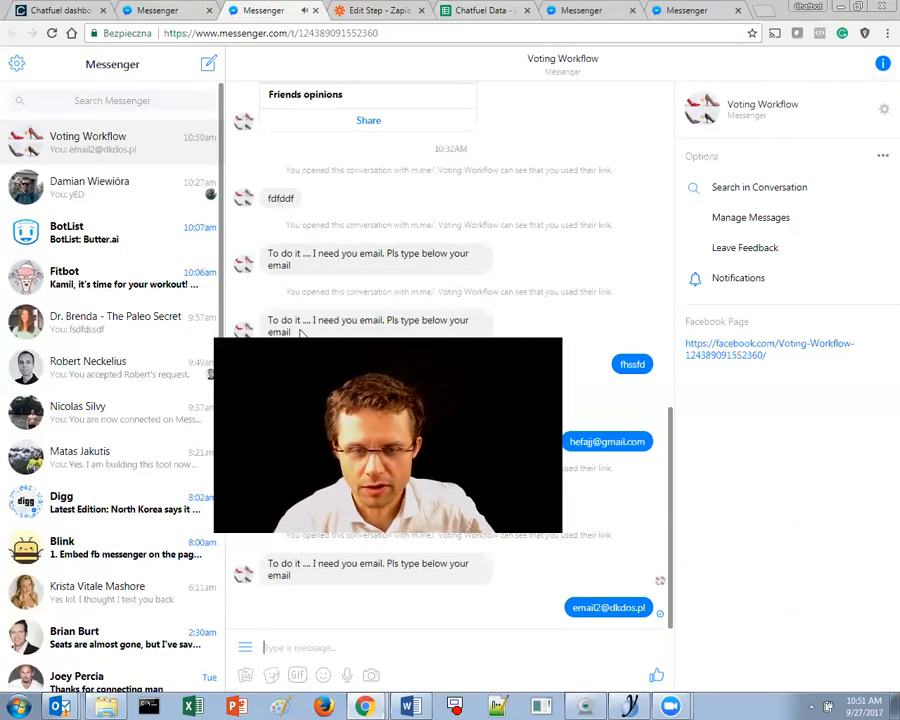
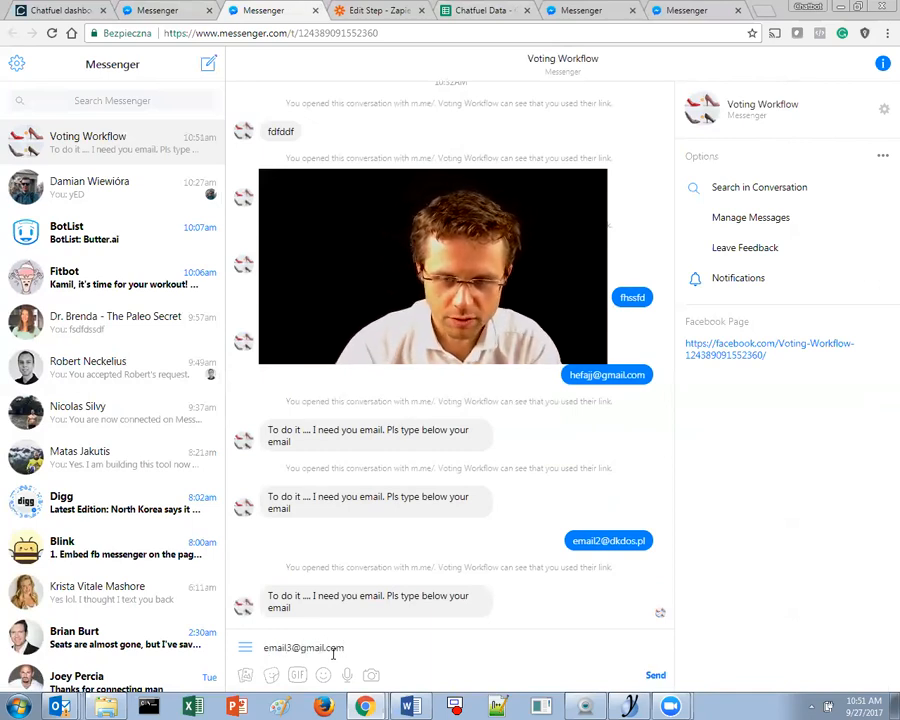
- Send another test e-mail address to the Voting Workflow bot in Messenger
left_click(652, 680)
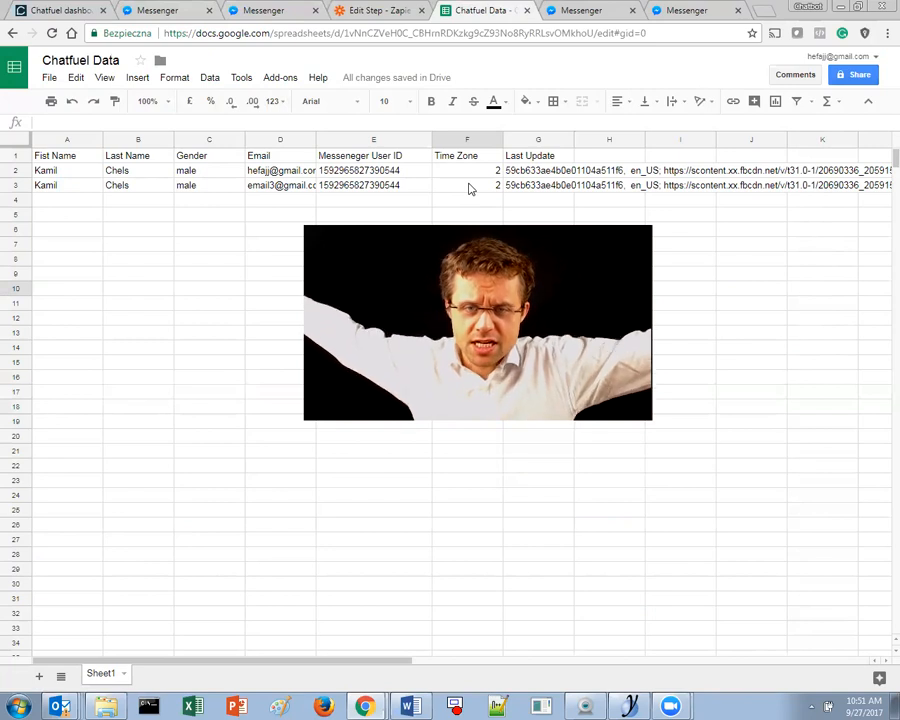
- Go to the Zaps dashboard, glance at the first Zap's options and Explore, then open 'chatfuel zap'
left_click(375, 10)
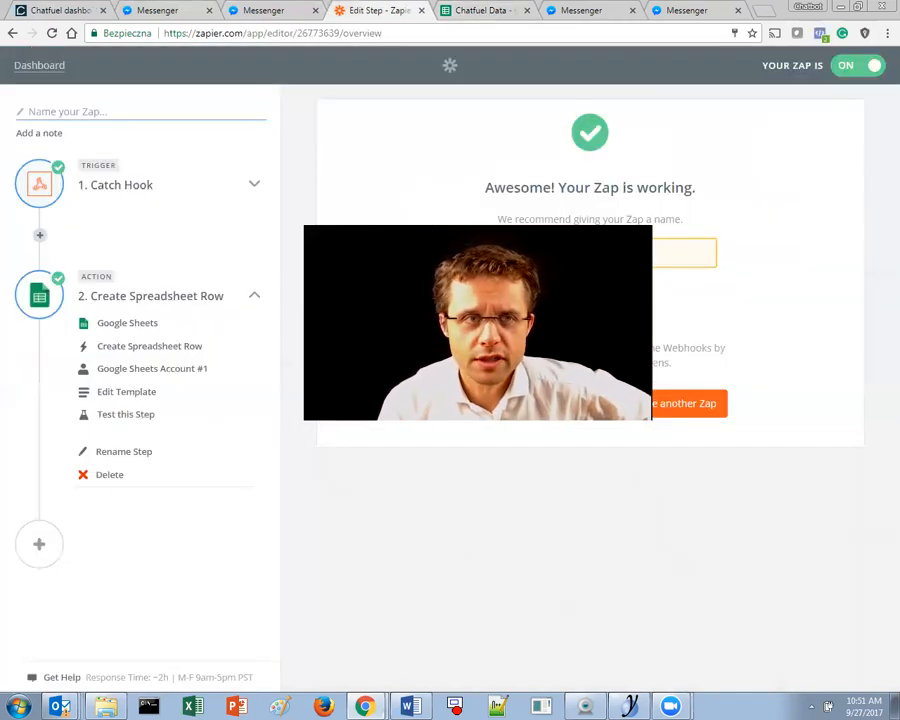
left_click(60, 72)
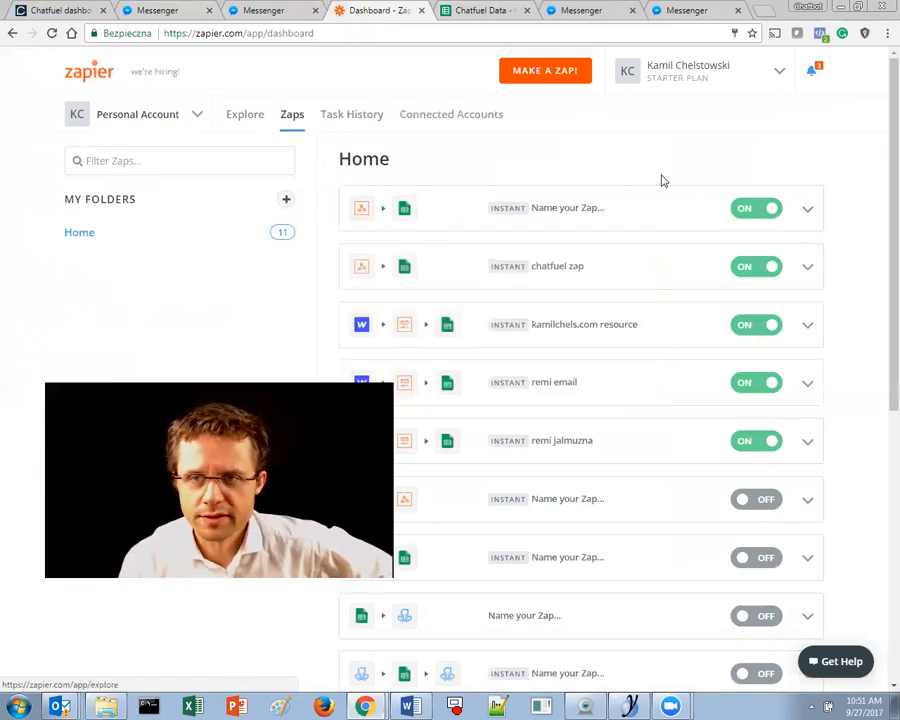
left_click(806, 210)
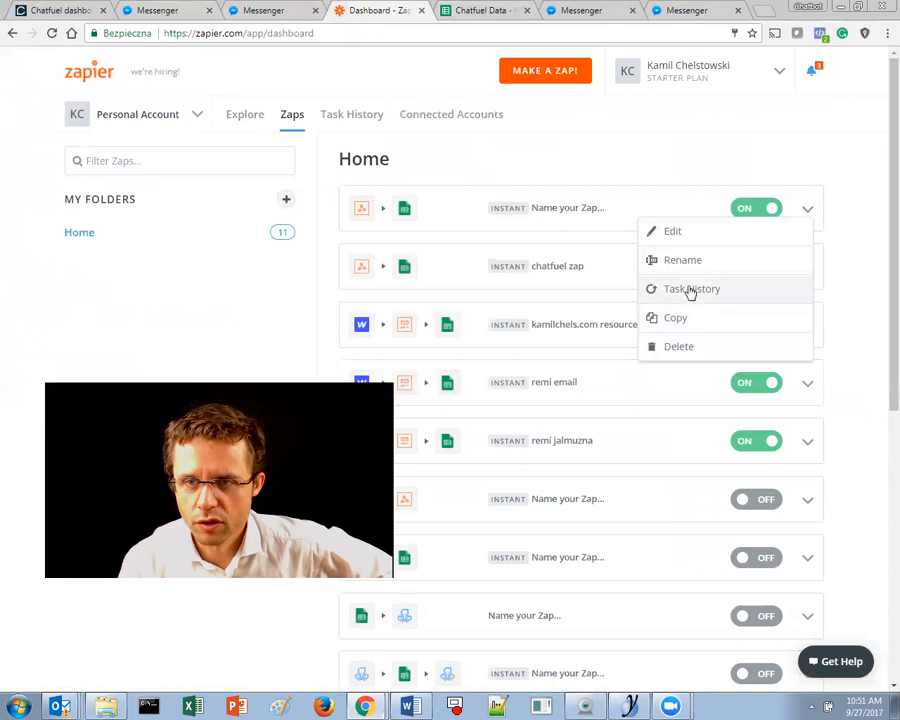
left_click(442, 144)
left_click(238, 118)
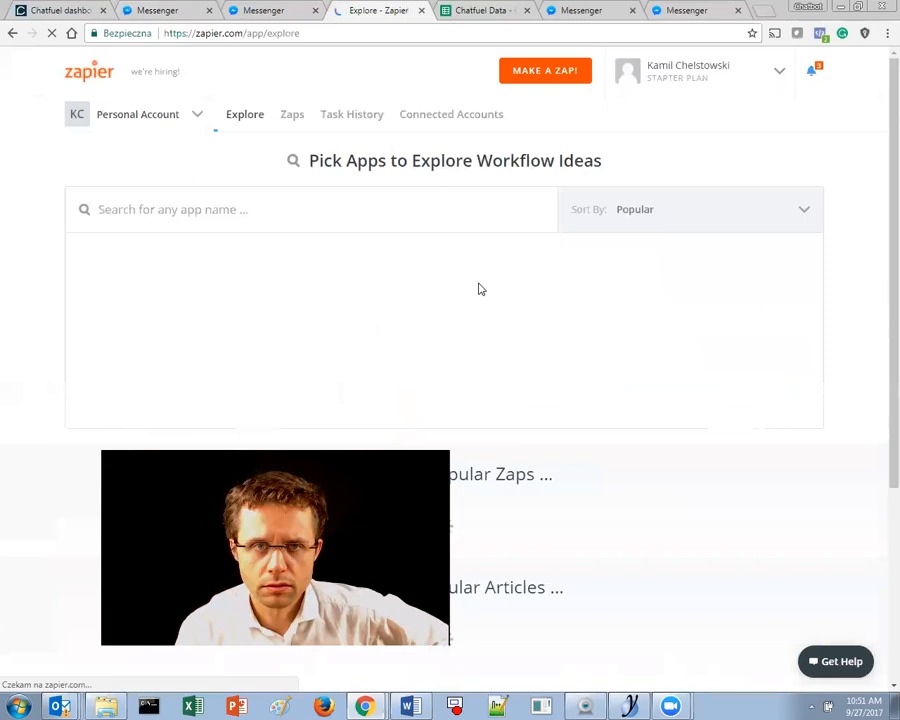
left_click(292, 114)
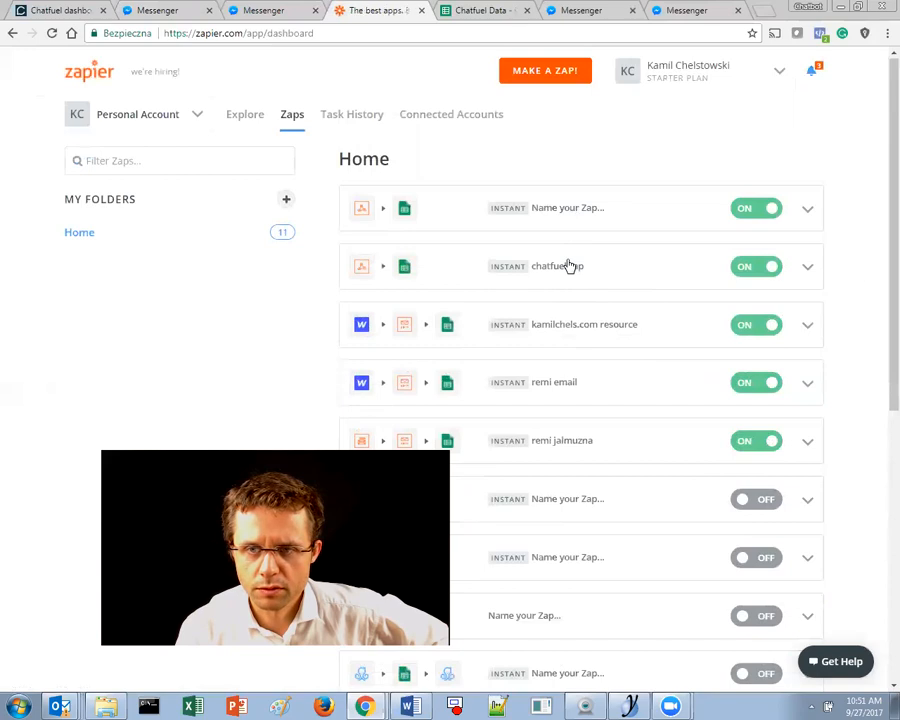
left_click(568, 266)
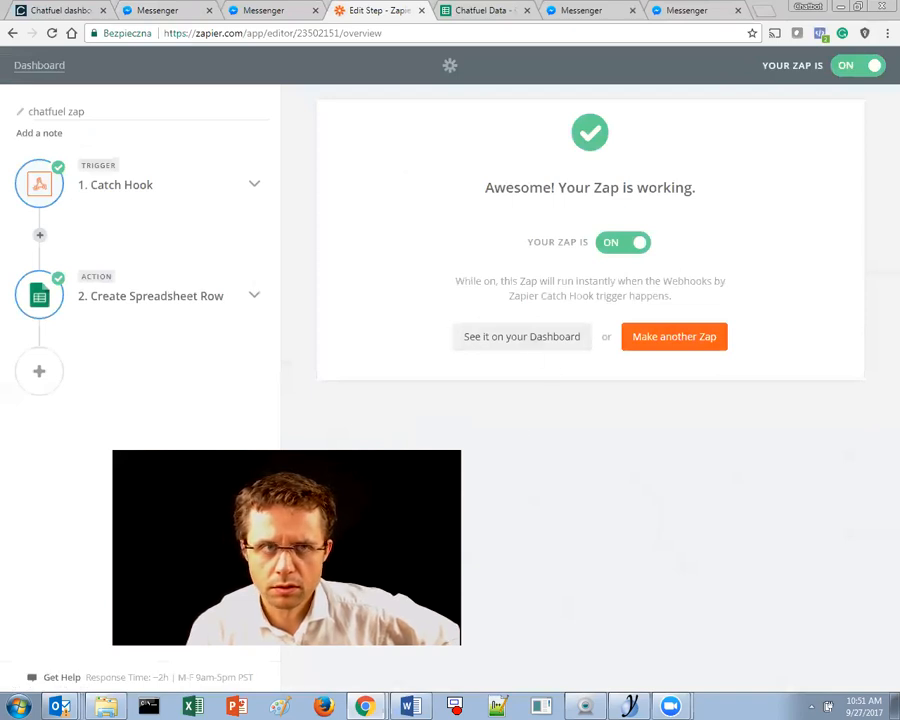
- View the task history for 'chatfuel zap', then widen it to all Zaps
left_click(12, 33)
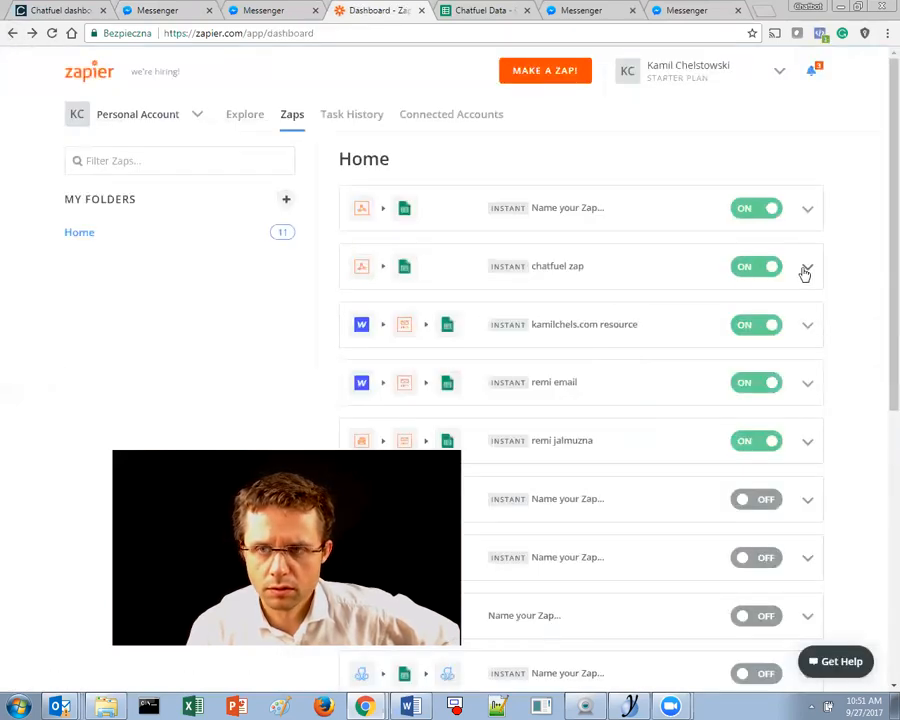
left_click(814, 272)
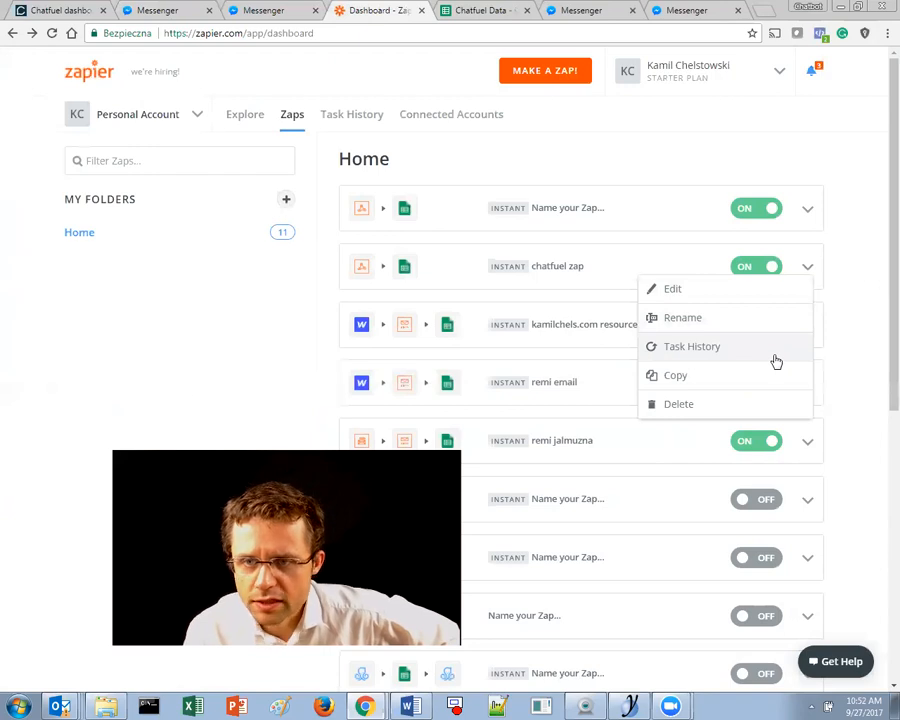
left_click(770, 357)
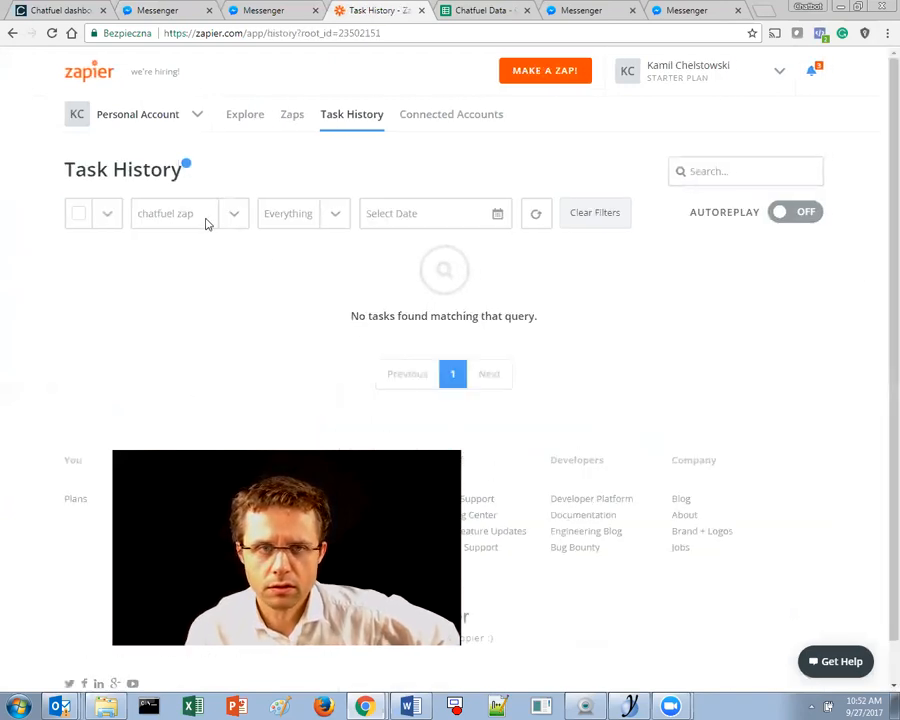
double_click(175, 215)
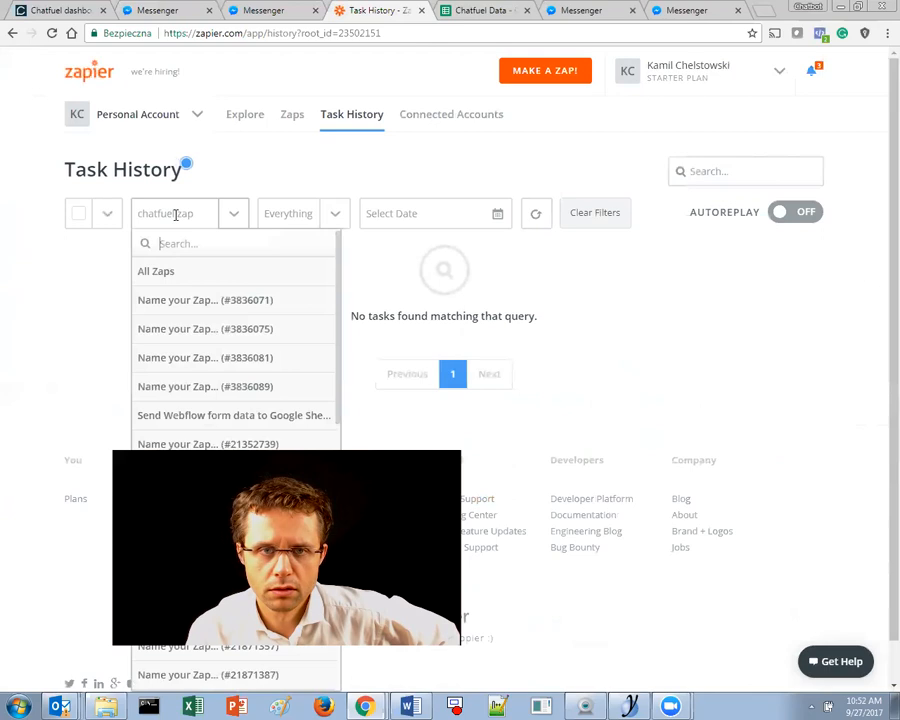
left_click(345, 116)
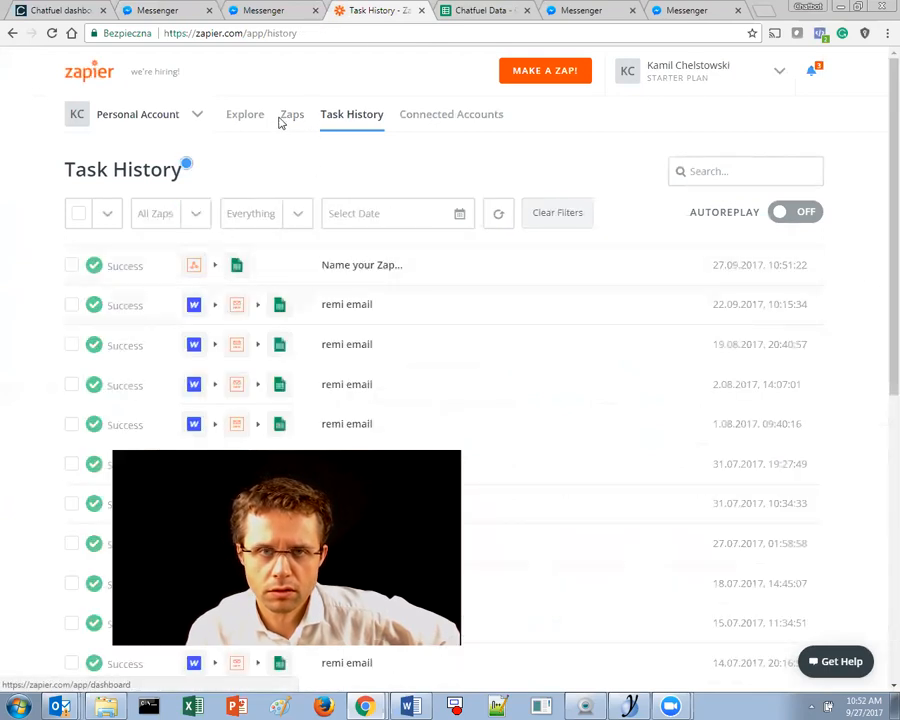
- Open the task history of the unnamed Zap, showing its successful 27.09.2017 run
left_click(291, 118)
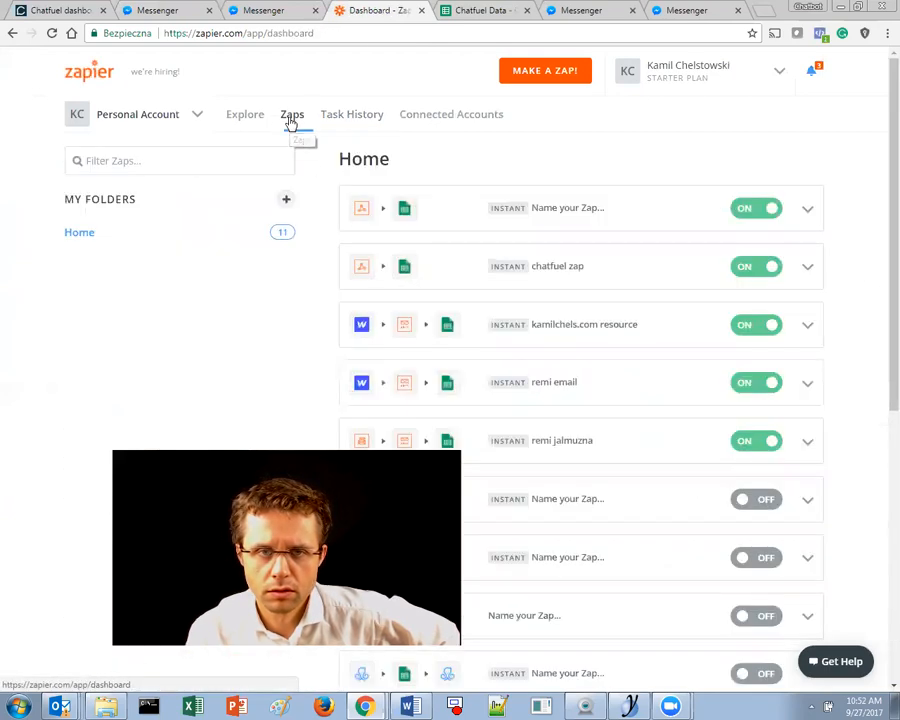
left_click(580, 213)
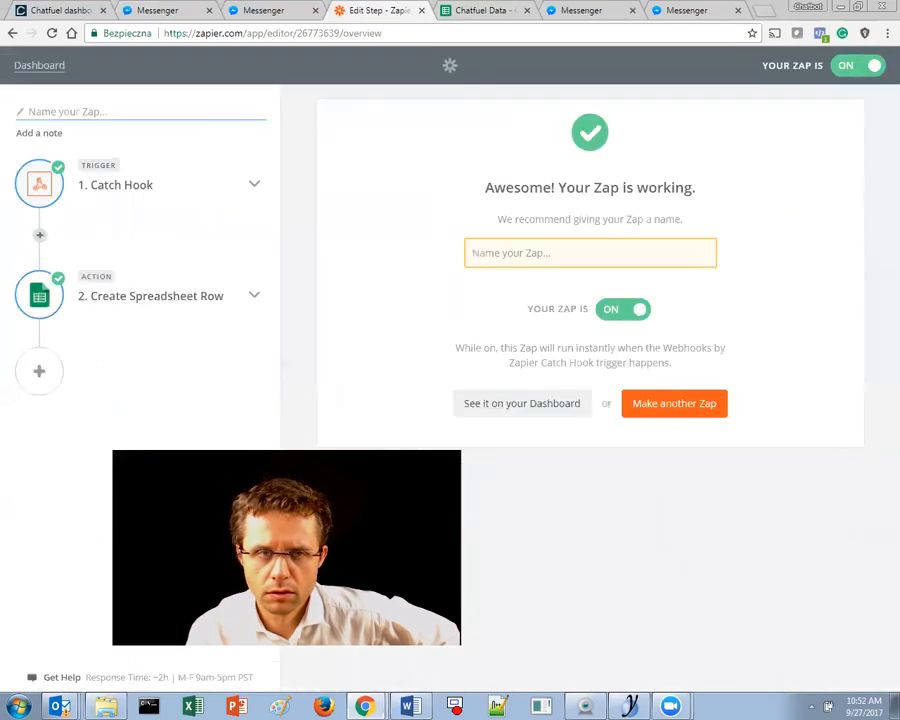
key("alt+Left")
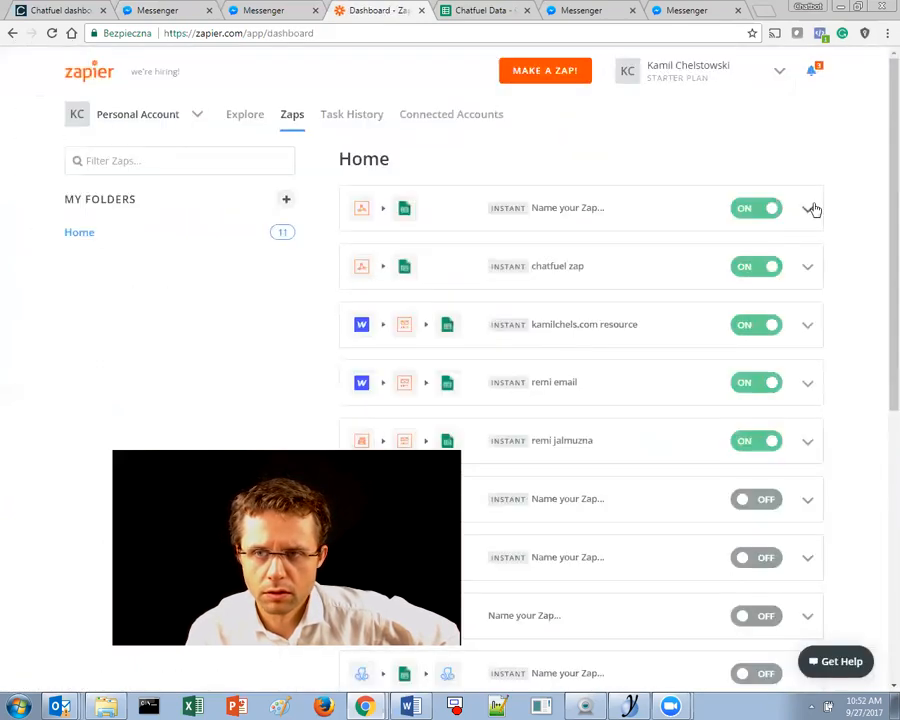
left_click(812, 209)
left_click(705, 298)
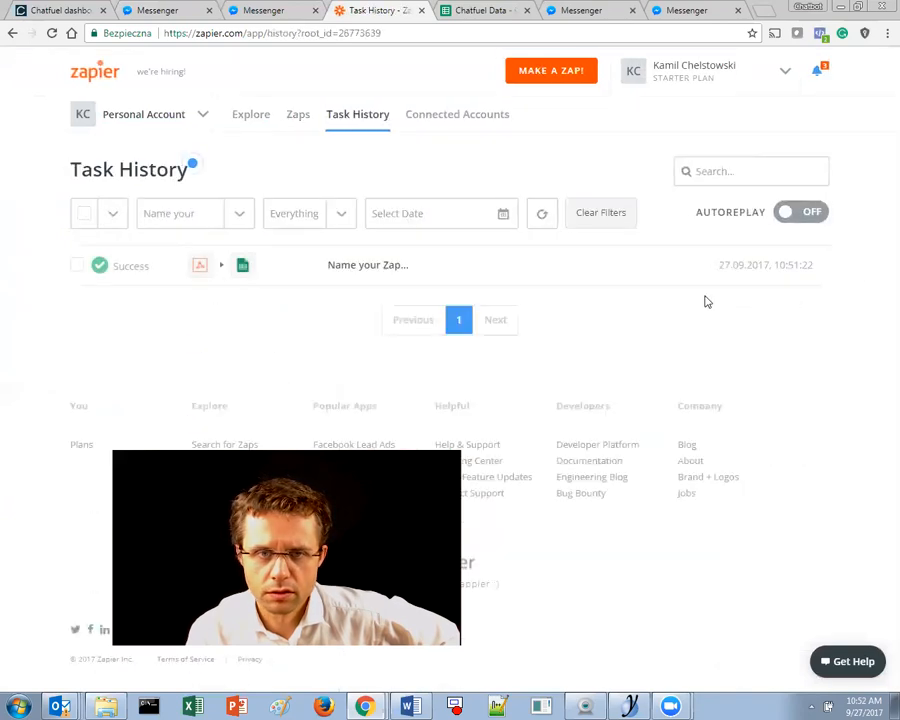
- Review the successful run's details, including the webhook step's Data Out, then return to Zaps
left_click(383, 270)
scroll(381, 270, "down", 2)
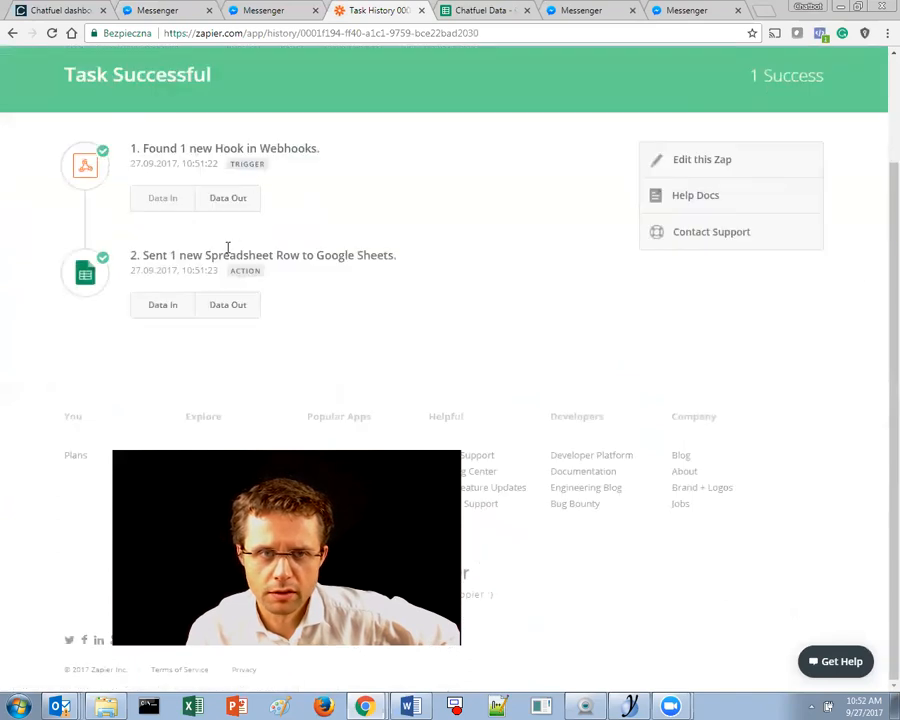
left_click(227, 204)
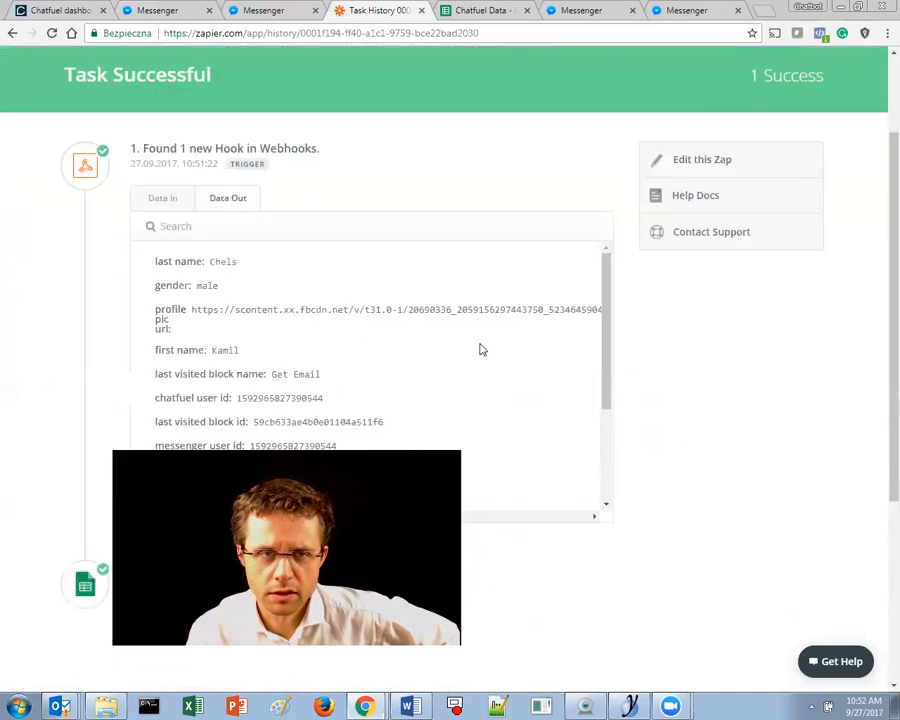
scroll(480, 349, "up", 2)
left_click(227, 328)
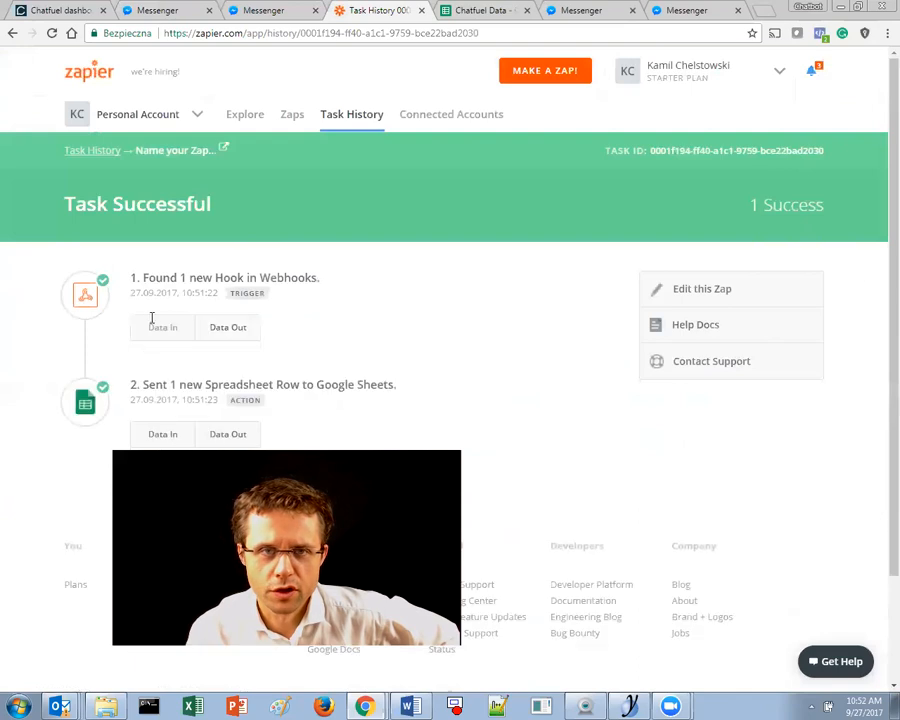
left_click(291, 115)
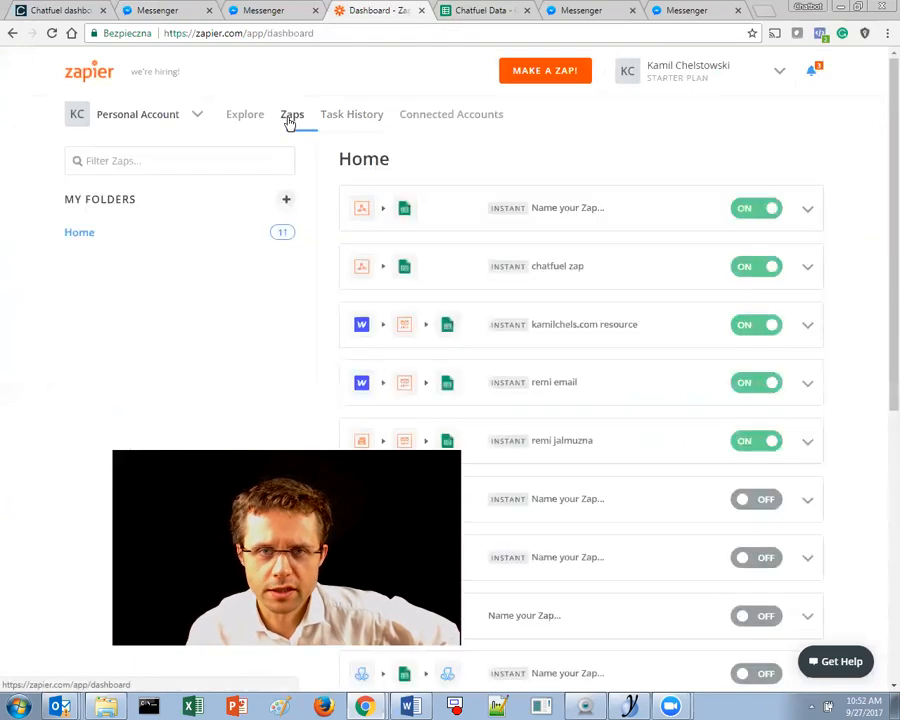
- Rename the unnamed zap to 'Chatfule Email to Google S' and save the name
left_click(806, 212)
left_click(688, 265)
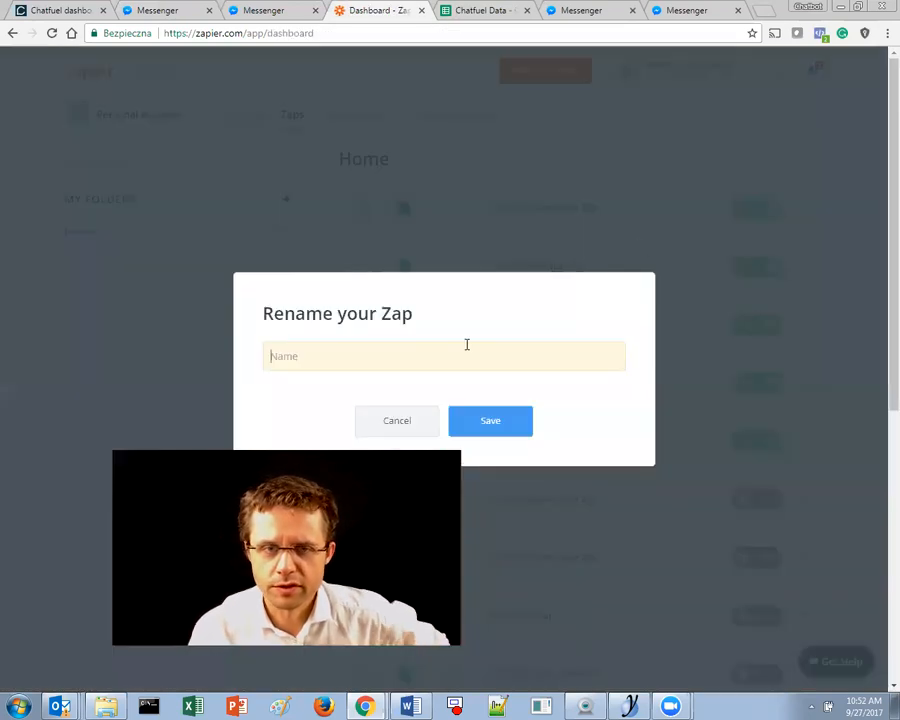
type("Email to")
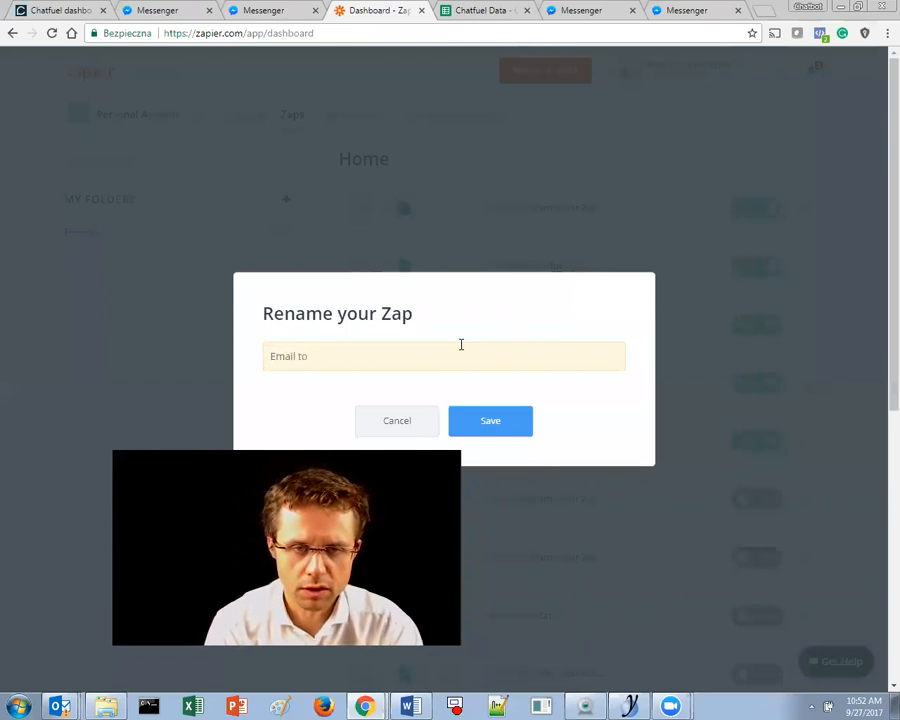
type("Chafu")
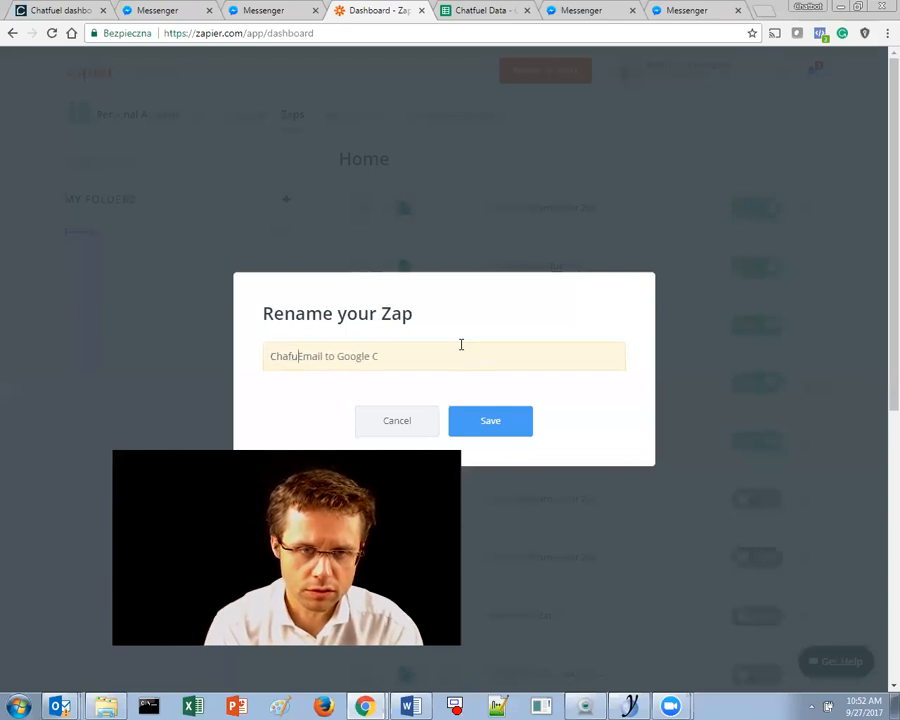
key("BackSpace")
key("BackSpace")
type("a")
key("BackSpace")
type("tfule")
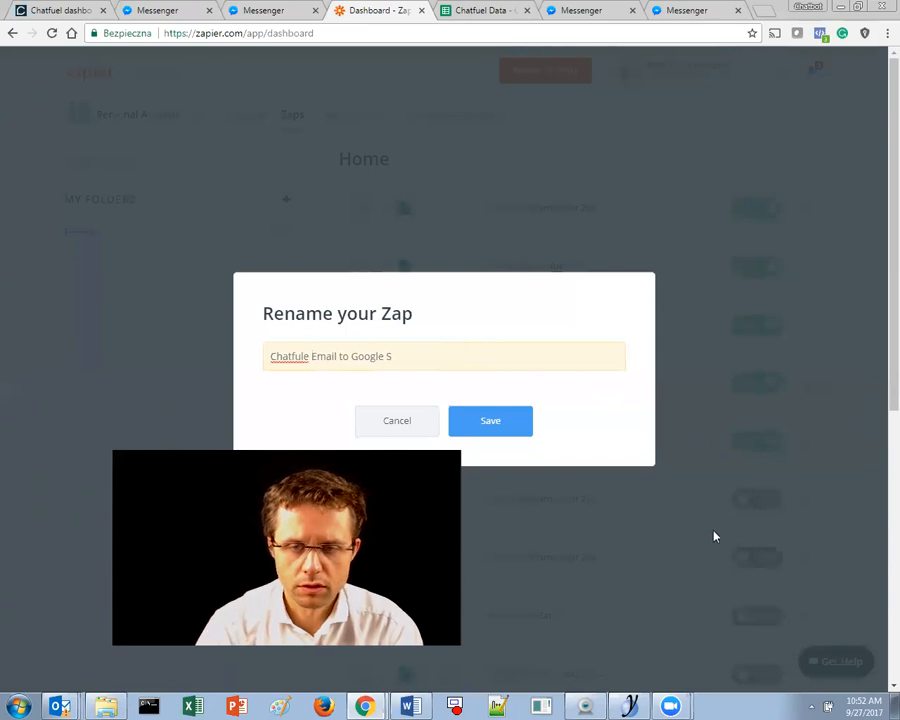
left_click(494, 428)
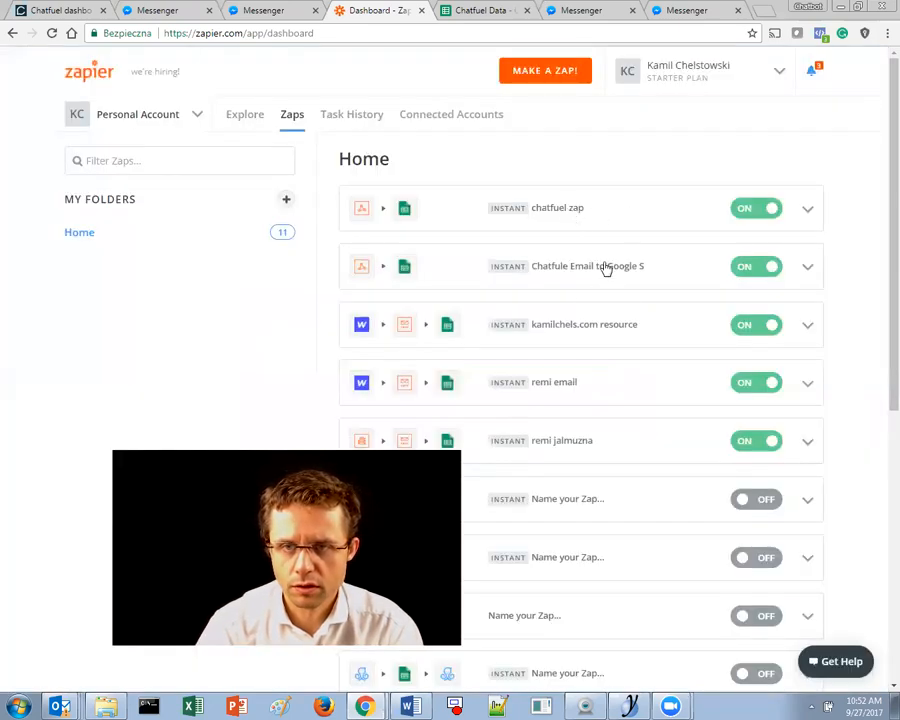
- Open the task history of 'Chatfule Email to Google S' and its successful run
left_click(808, 269)
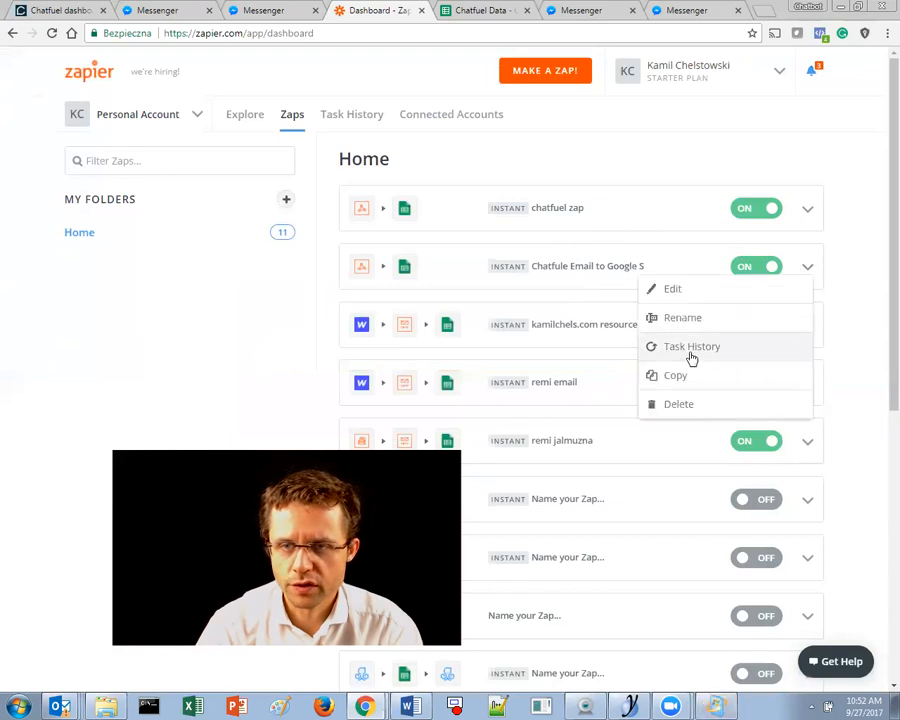
left_click(695, 354)
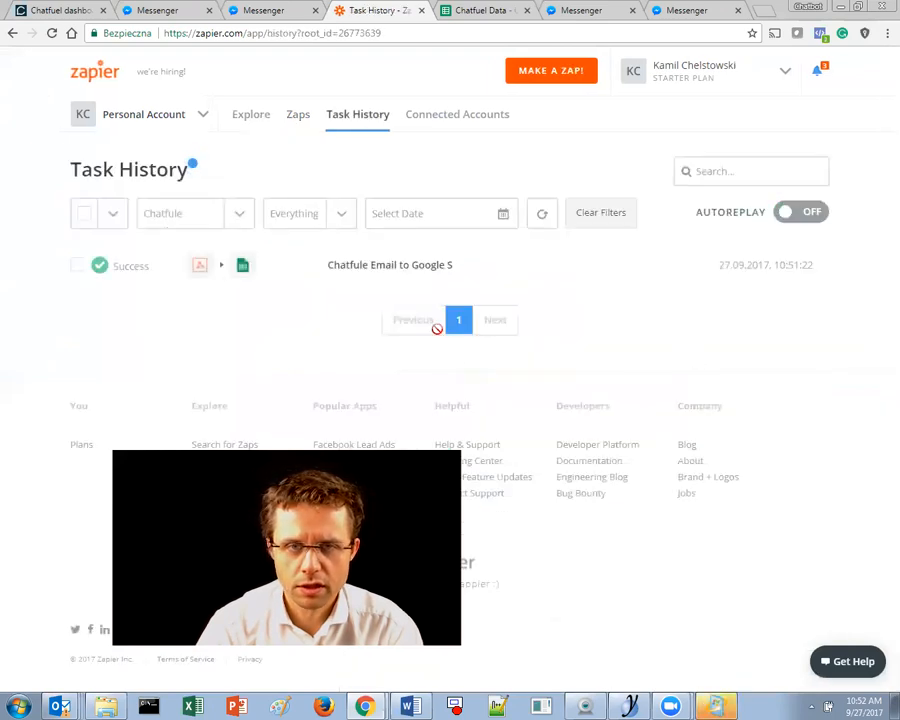
left_click(374, 275)
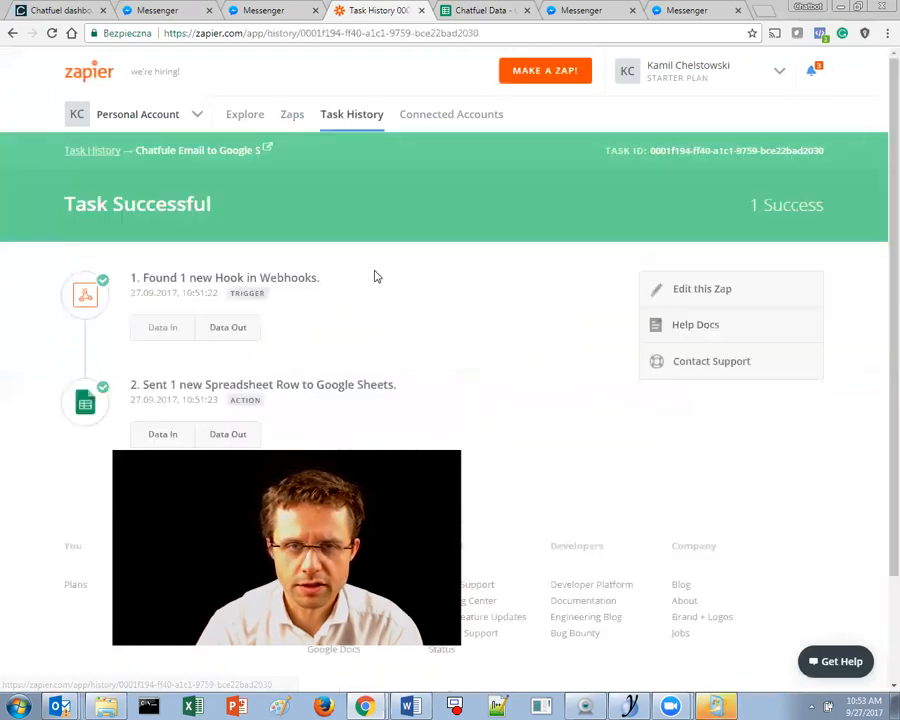
left_click(346, 127)
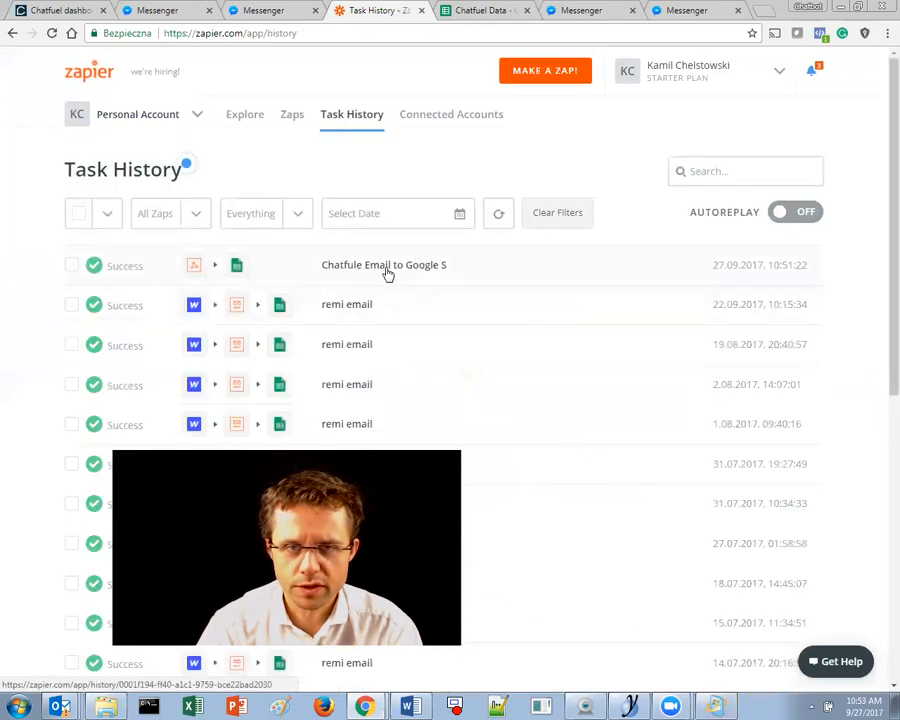
left_click(388, 273)
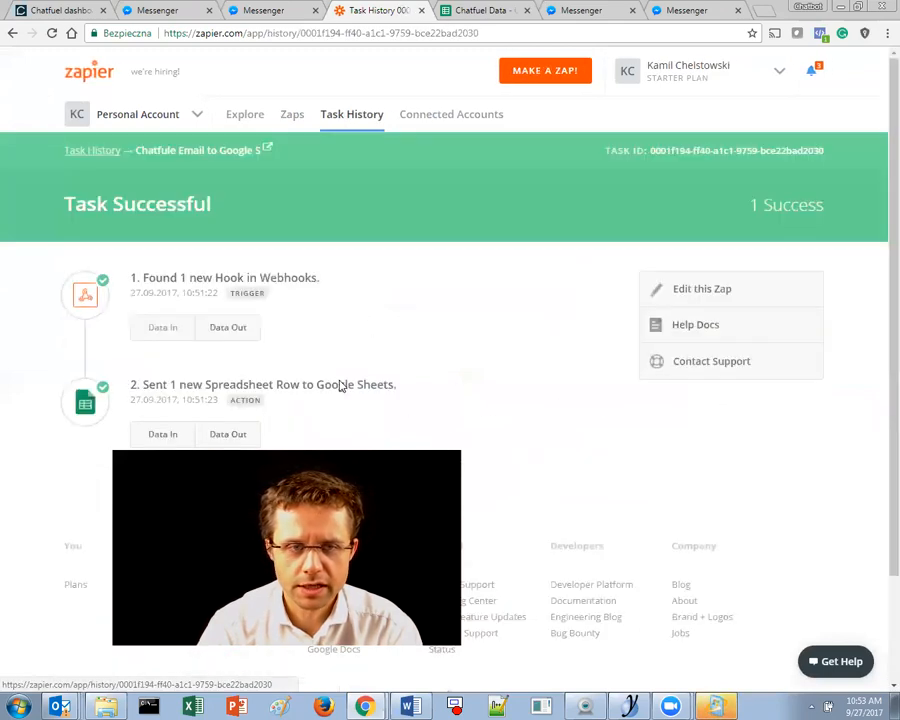
- Inspect the webhook step's Data Out showing the caught hook fields
left_click(237, 336)
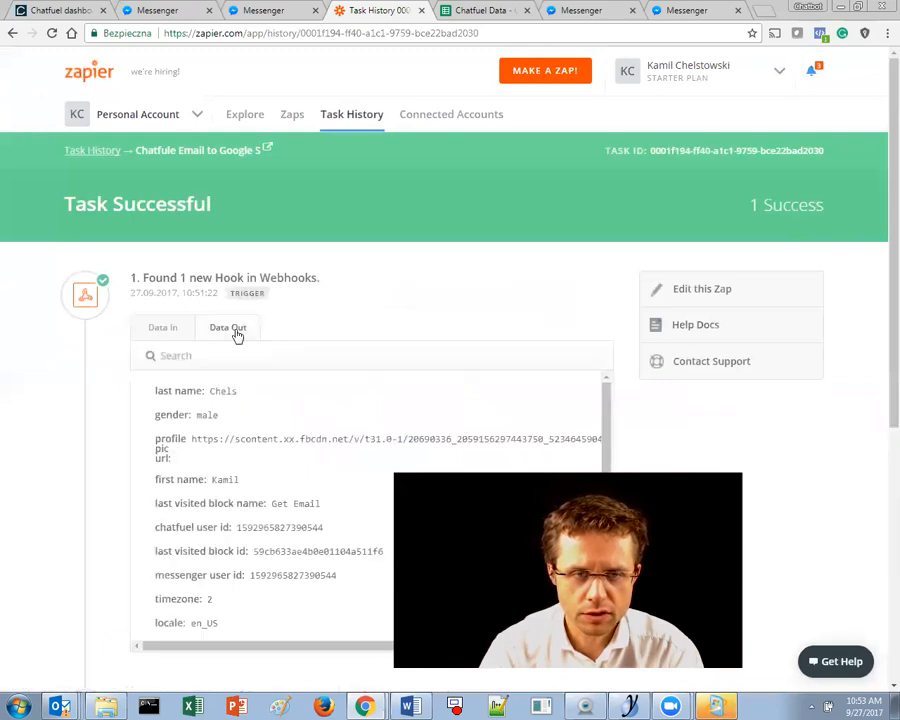
scroll(234, 330, "down", 1)
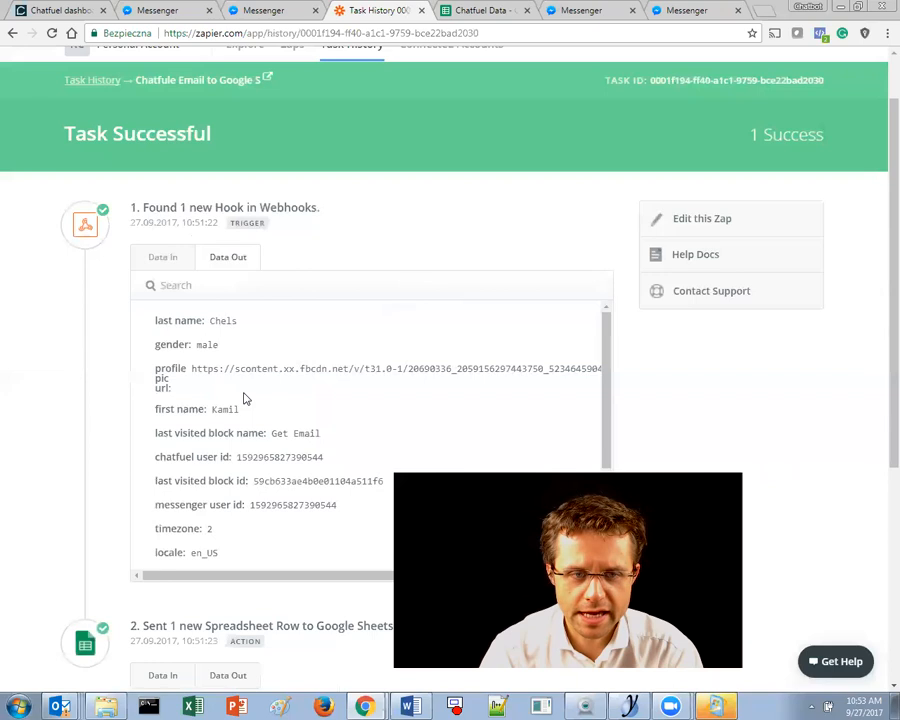
scroll(248, 390, "down", 2)
left_click_drag(172, 215, 301, 231)
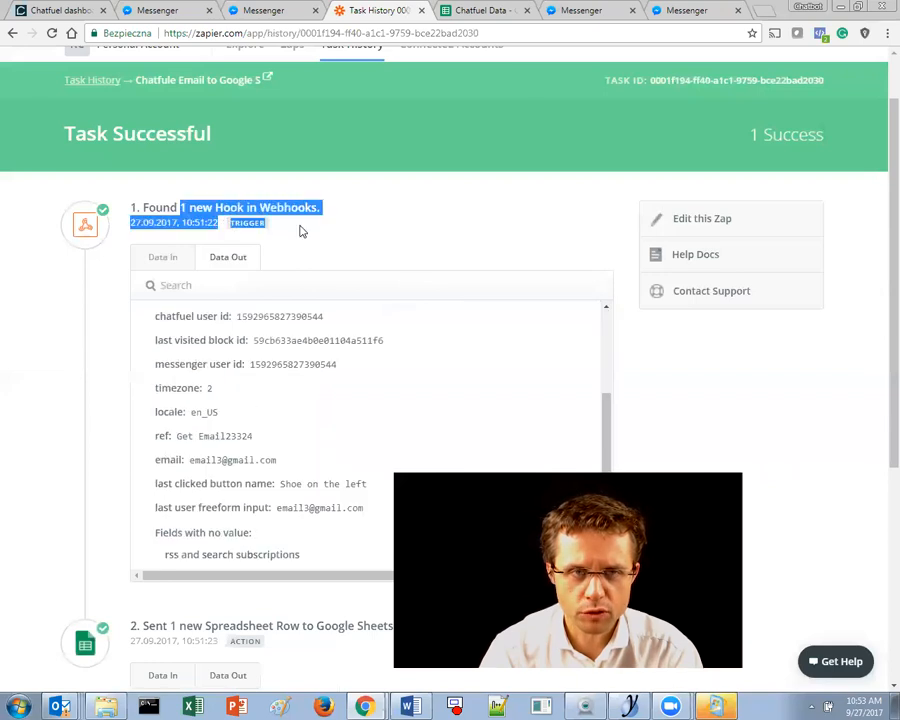
scroll(227, 394, "down", 4)
- Inspect the Google Sheets row data, selecting the email value sent to COL$D
left_click(167, 308)
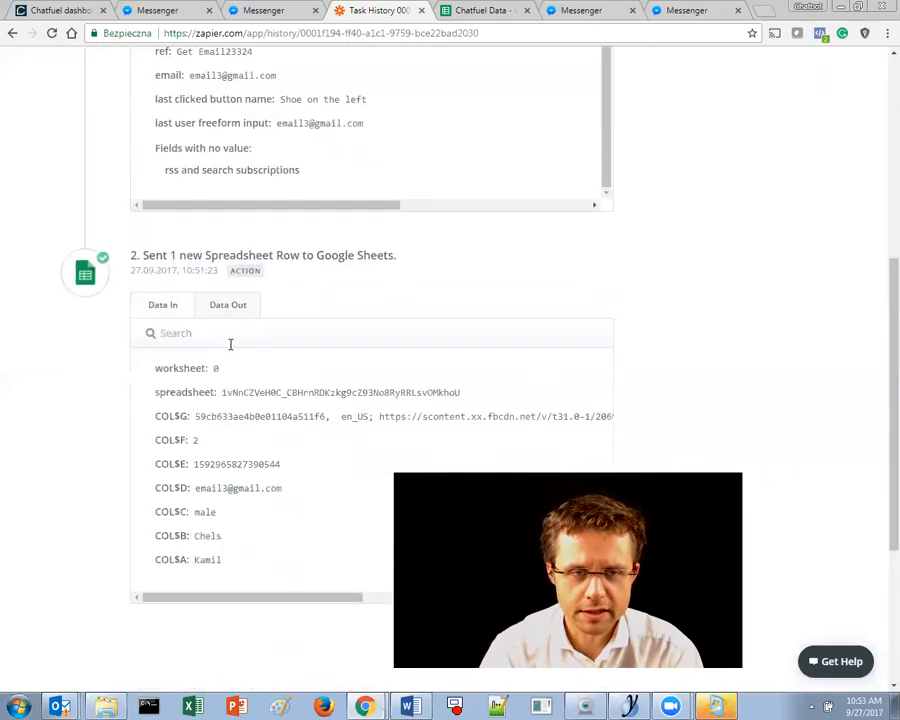
scroll(232, 344, "down", 2)
left_click_drag(238, 404, 233, 373)
left_click(187, 287)
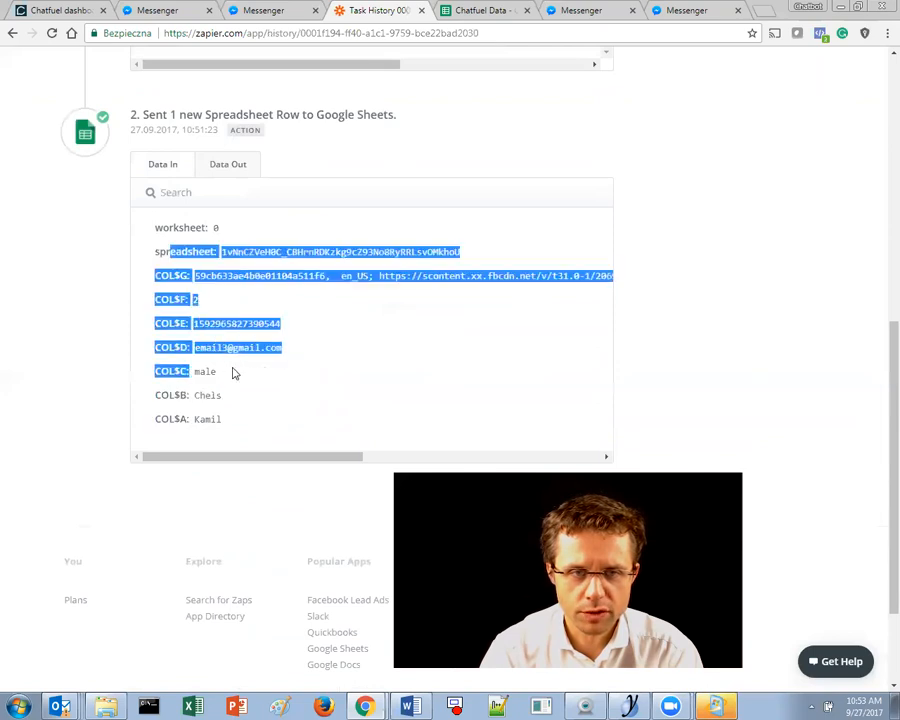
left_click_drag(290, 348, 191, 346)
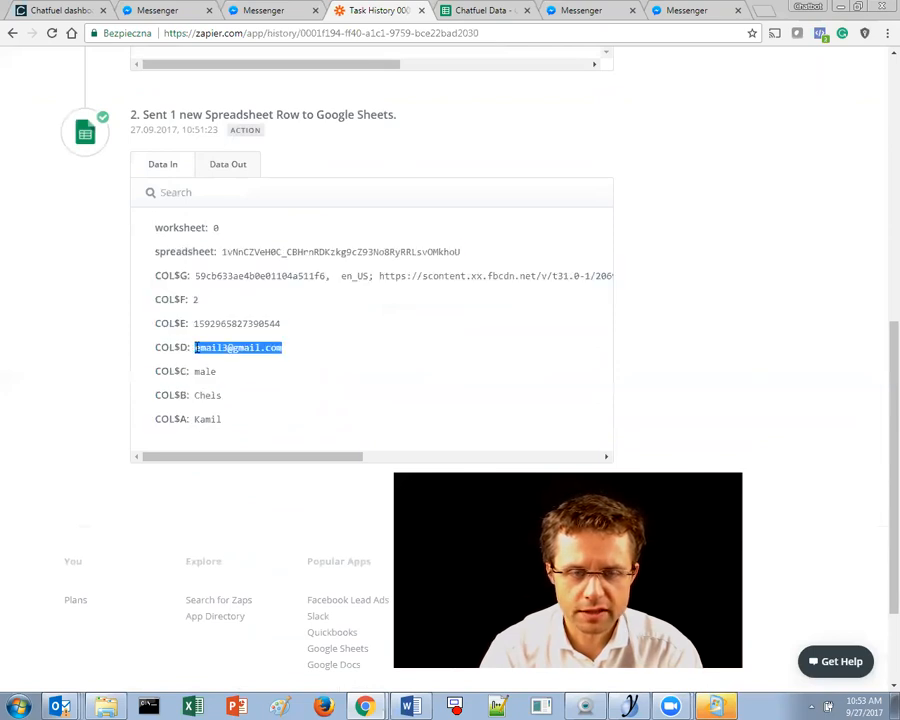
scroll(250, 360, "up", 3)
scroll(213, 266, "up", 2)
scroll(296, 322, "up", 3)
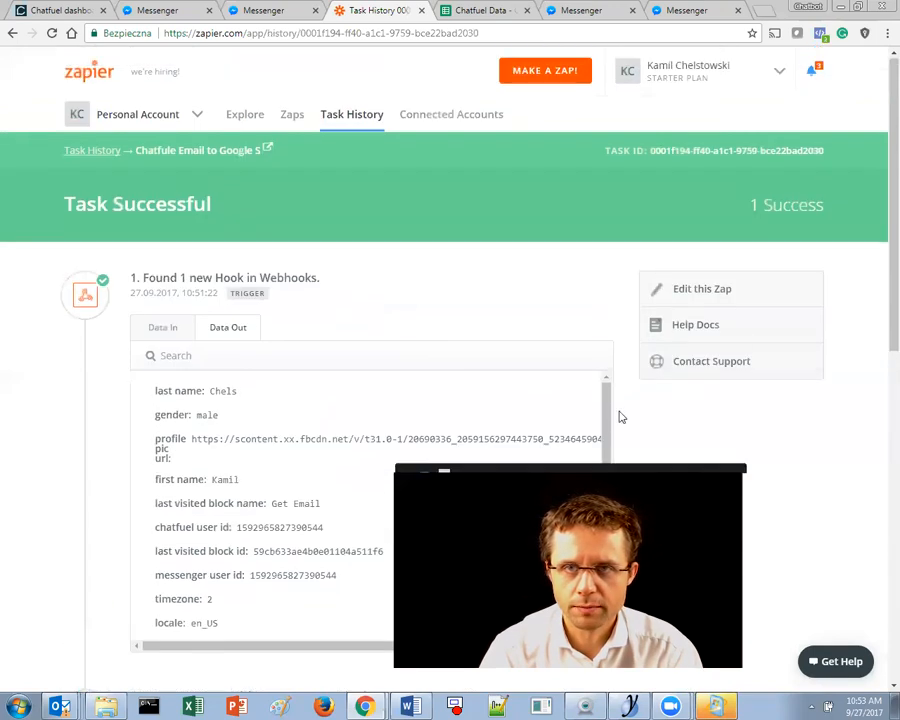